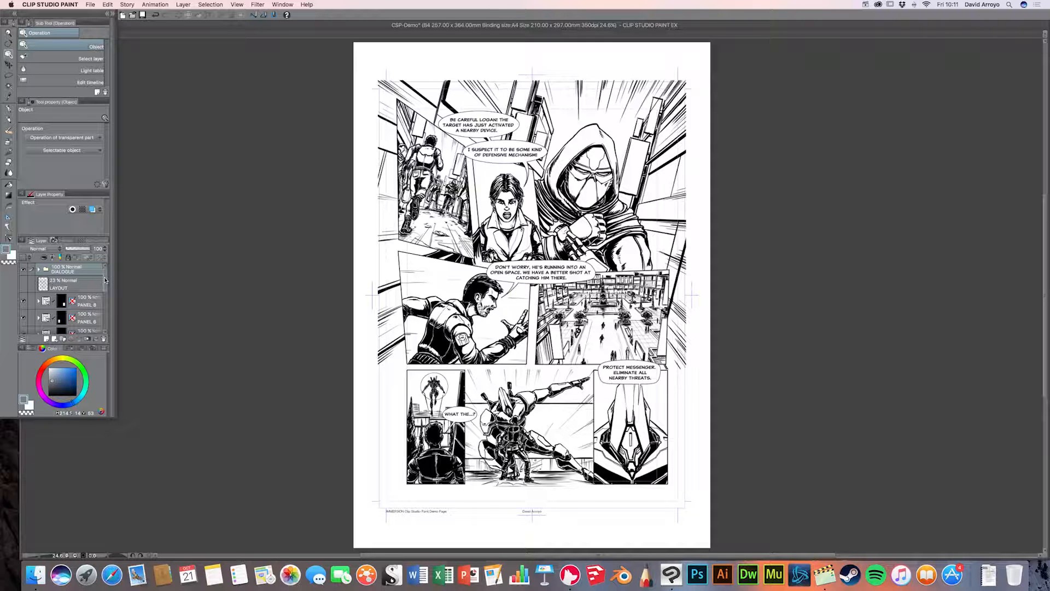
Examine the contents of the LINE ART and SUPPORT folders inside PANEL 1
drag(105, 280, 106, 312)
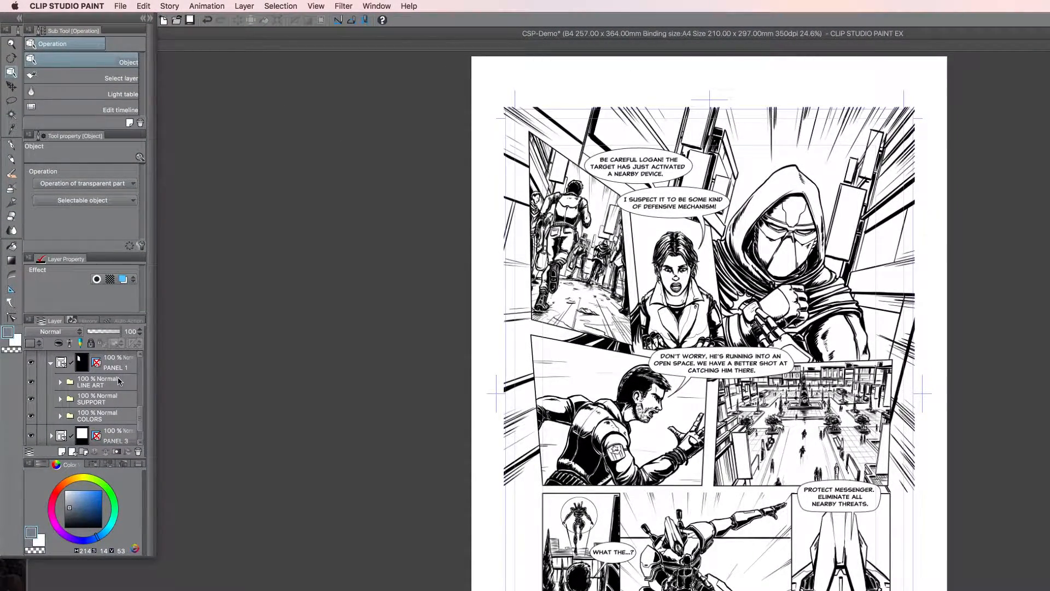
click(118, 381)
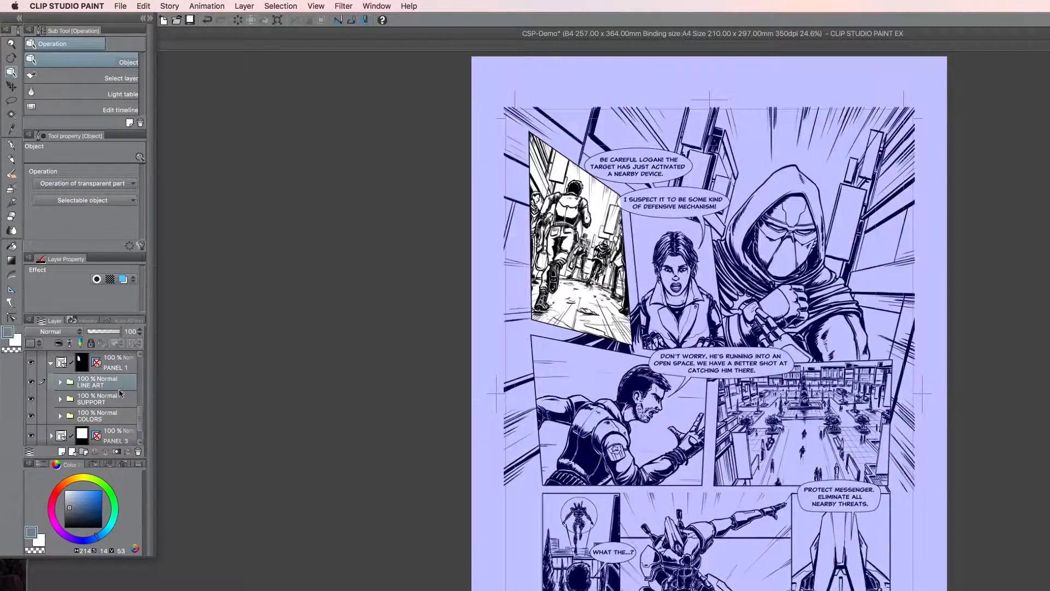
click(60, 381)
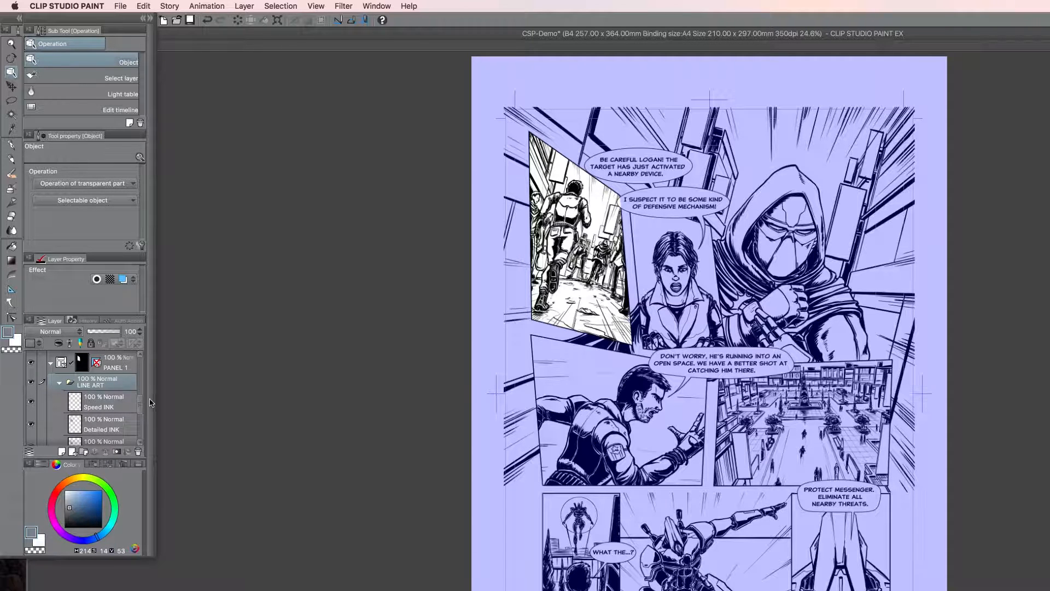
scroll(141, 403, down, 1)
scroll(141, 403, up, 2)
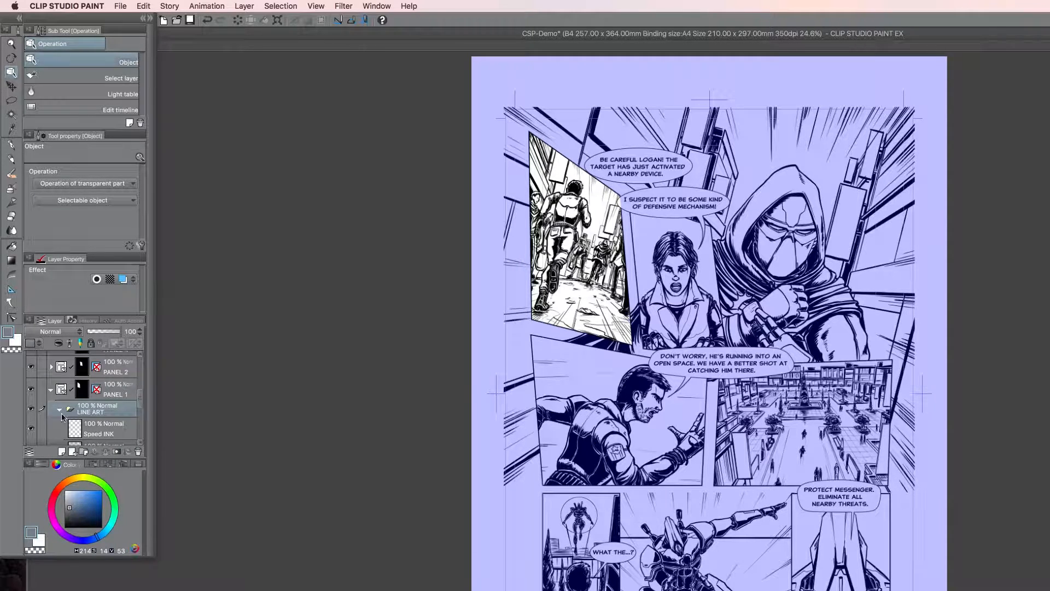
click(60, 409)
scroll(71, 401, down, 1)
click(59, 392)
scroll(141, 413, down, 2)
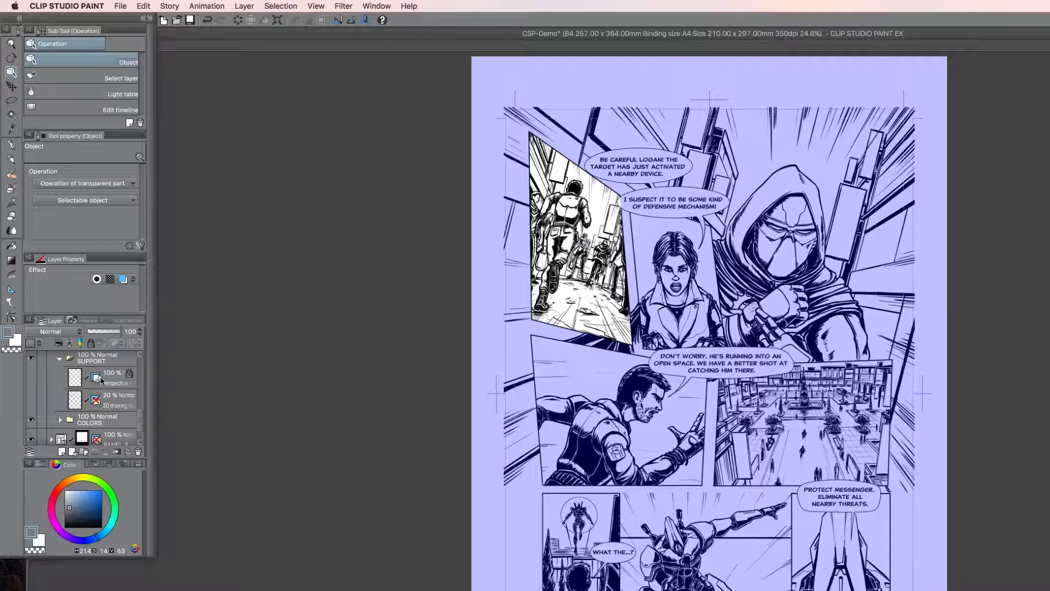
scroll(117, 406, up, 2)
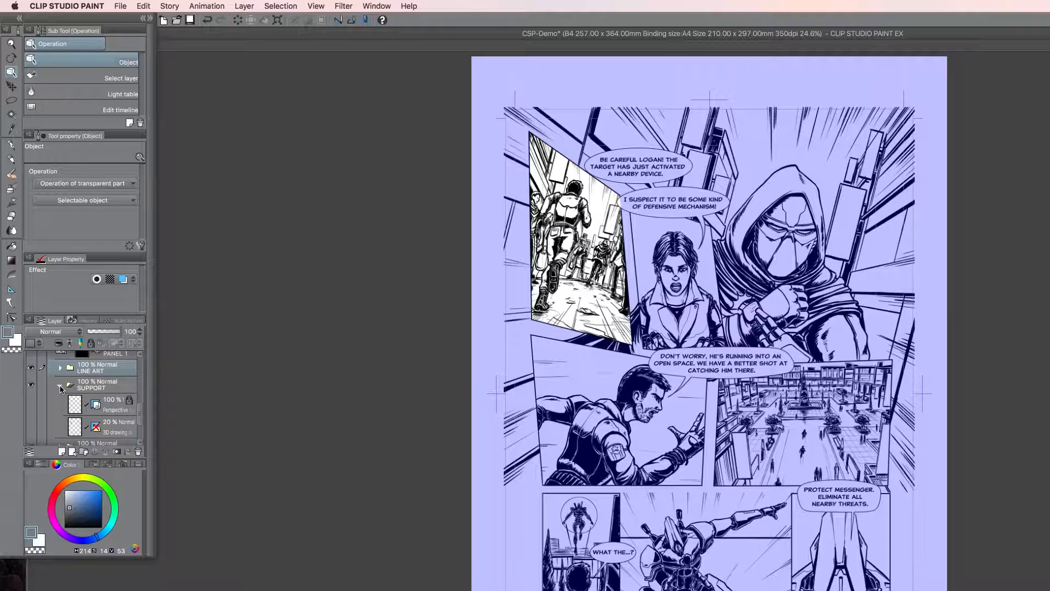
click(59, 384)
Open the COLORS folder of PANEL 1 and select its Frame background 1 layer
click(100, 405)
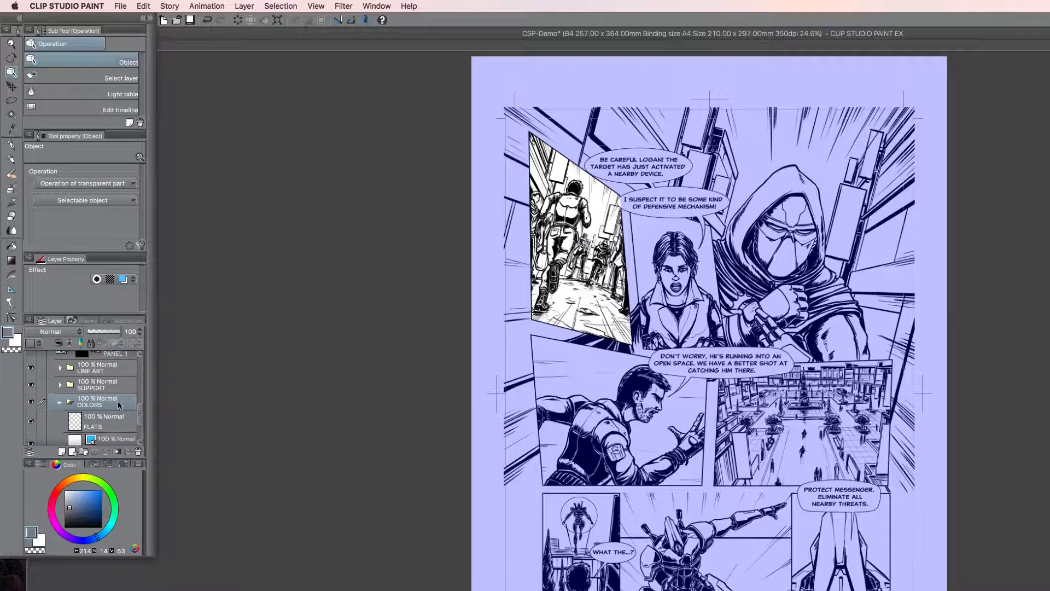
click(61, 402)
click(111, 382)
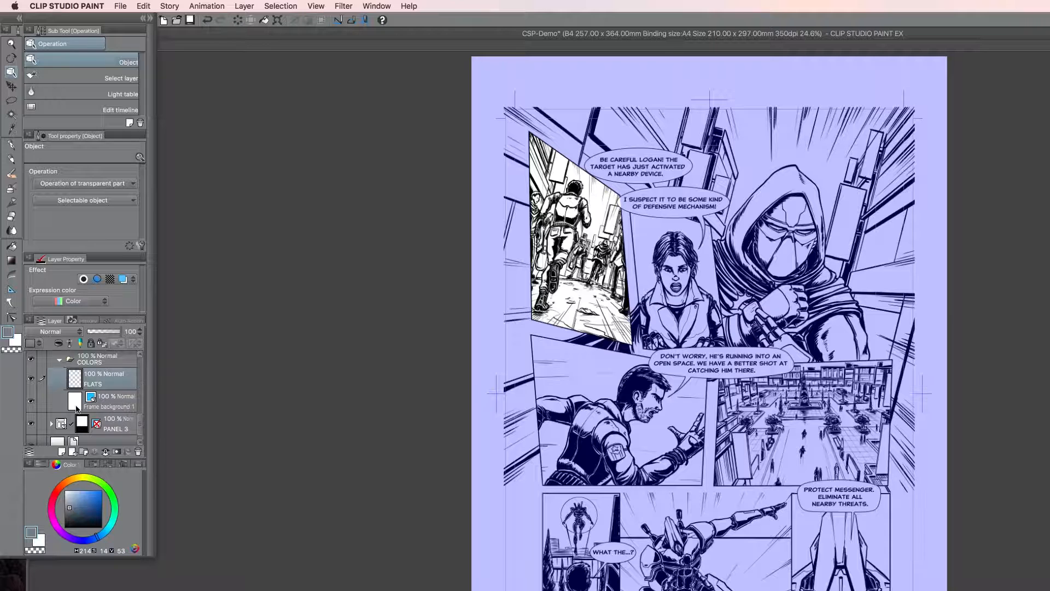
click(115, 408)
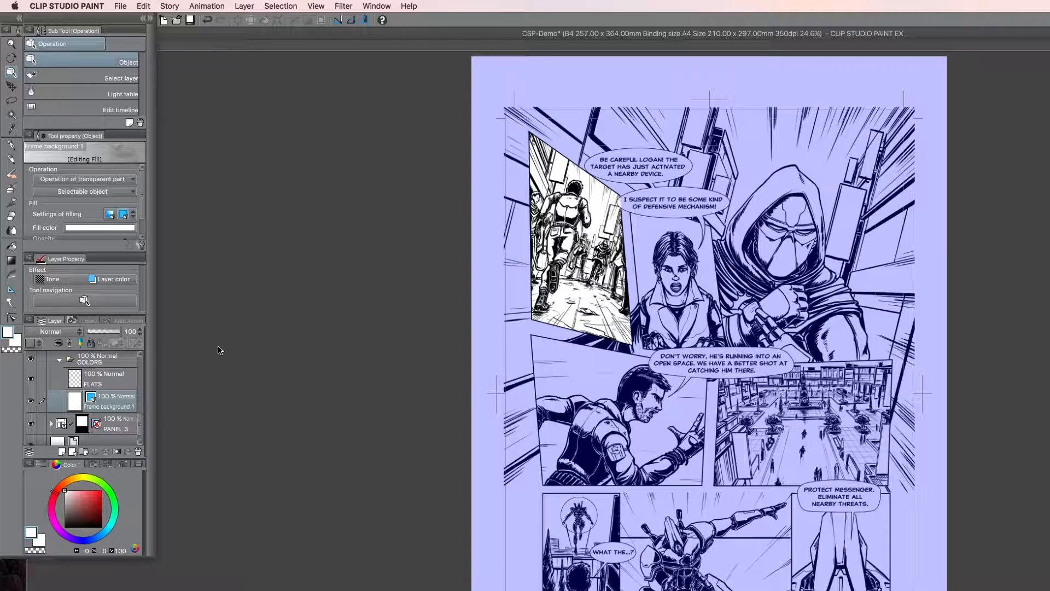
Detach the Color Wheel as a floating palette beside the tool palettes and enlarge it
drag(71, 465, 257, 61)
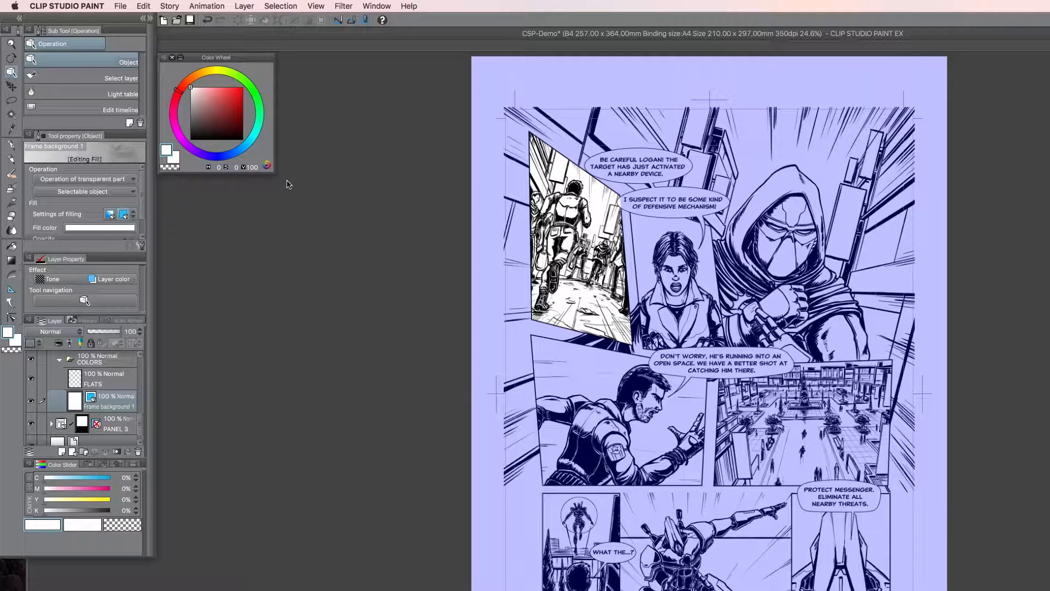
drag(277, 176, 387, 303)
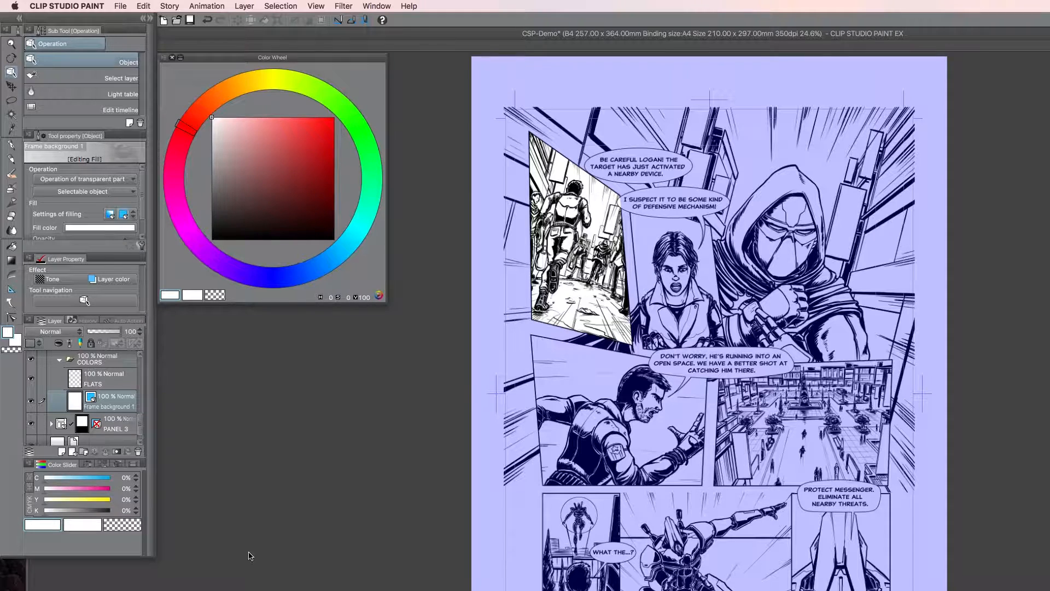
Create a new empty color set named CSP DEMO and make it the active set
click(87, 464)
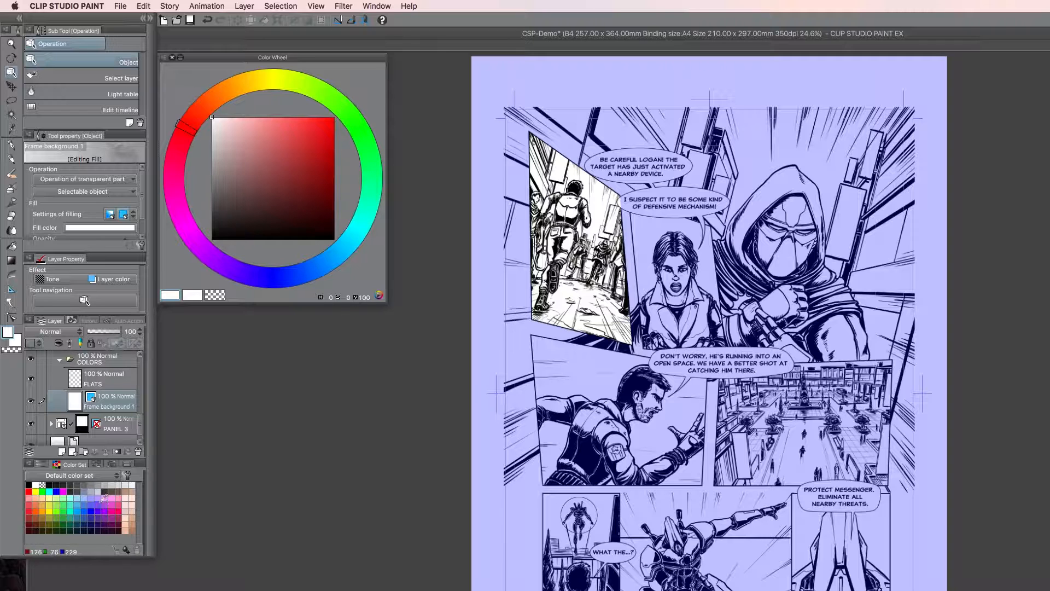
click(70, 476)
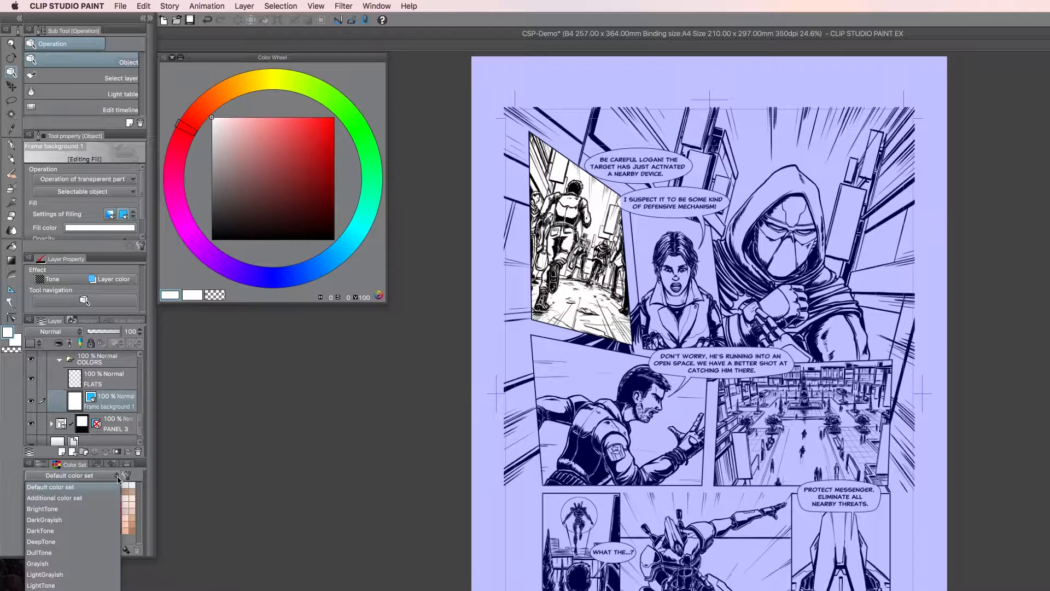
click(138, 475)
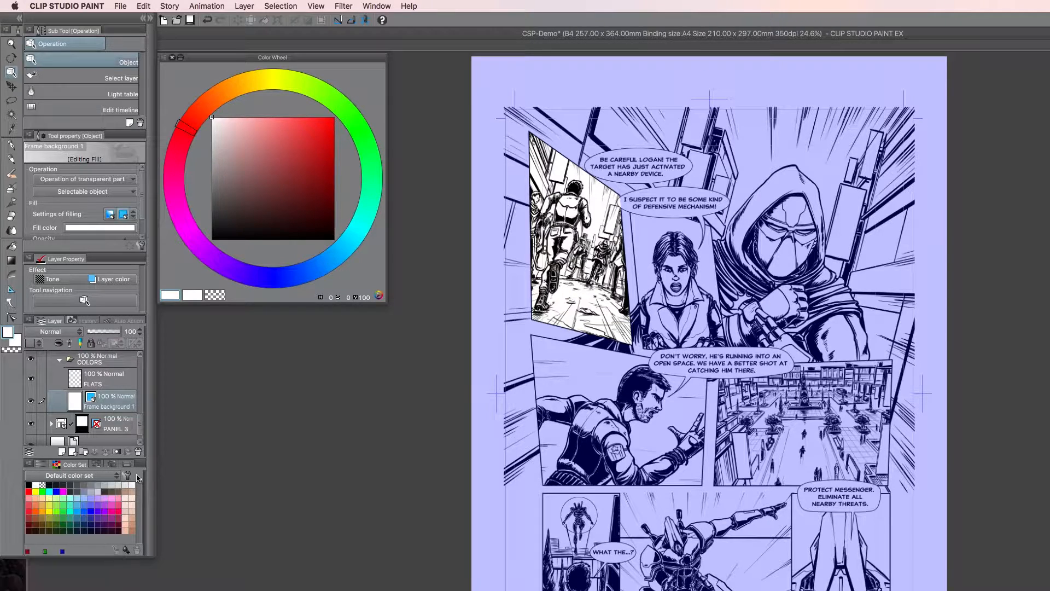
click(129, 475)
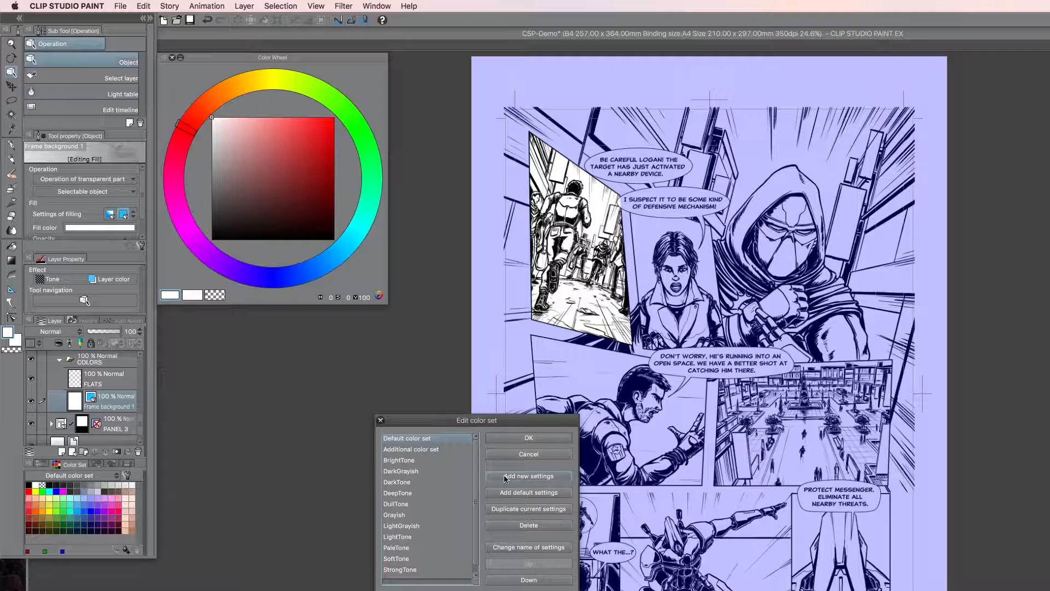
drag(509, 420, 303, 399)
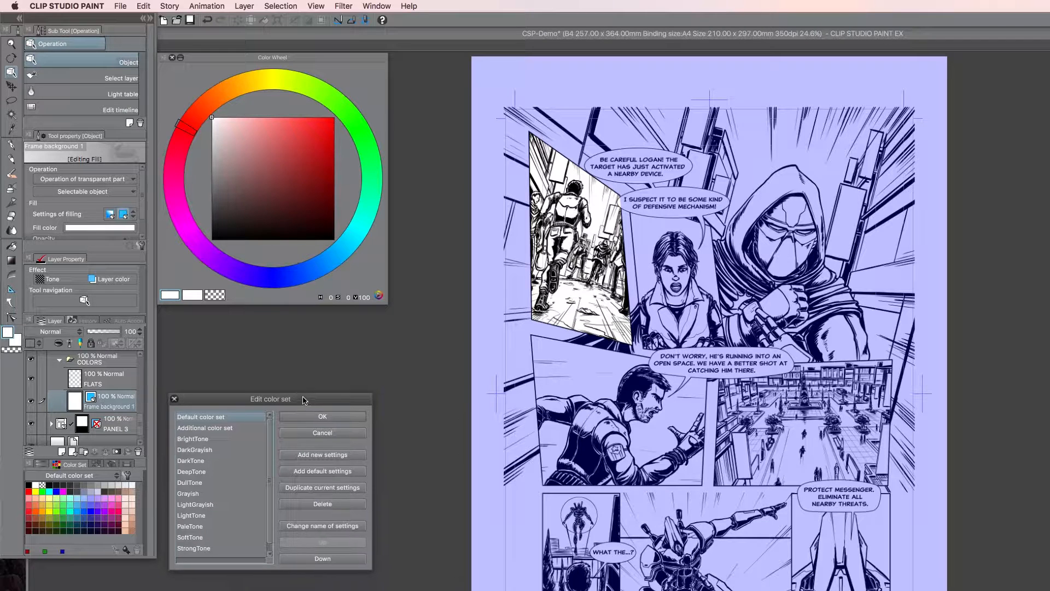
click(319, 457)
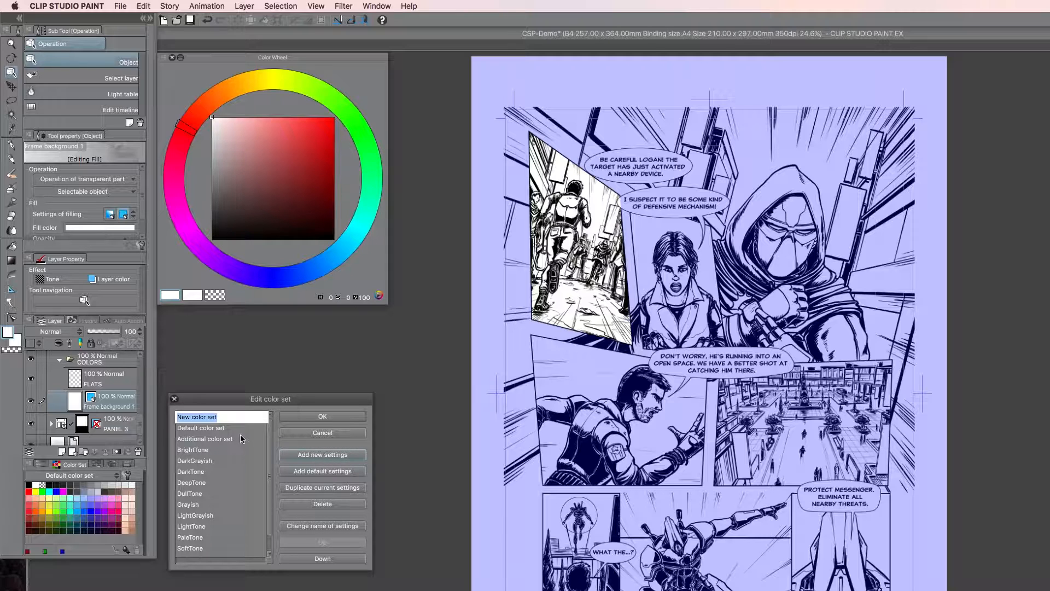
text(DE)
key(BackSpace)
key(BackSpace)
text(CS)
key(Return)
click(327, 418)
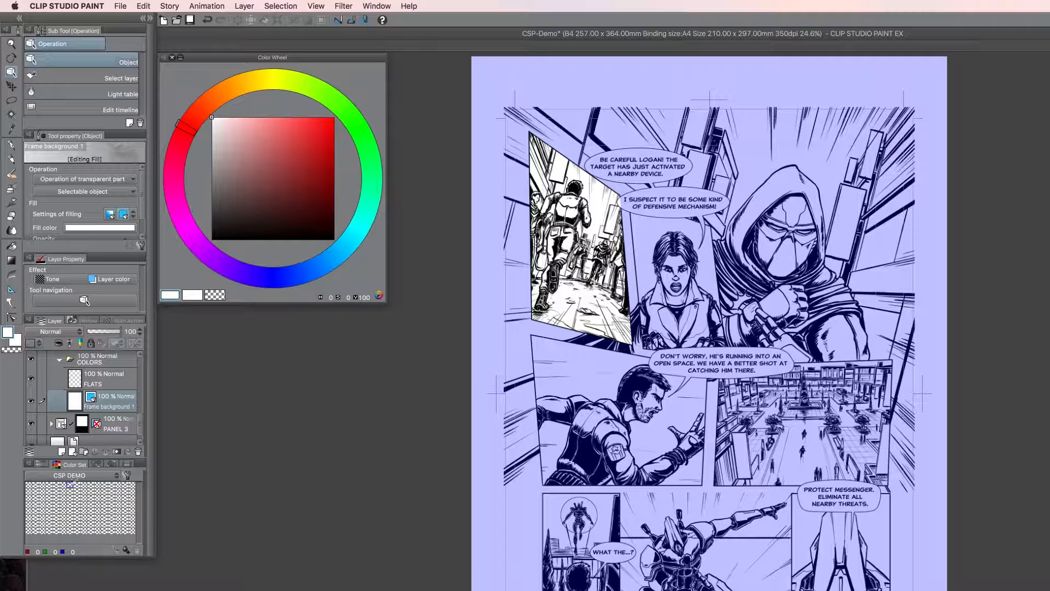
Change the Frame background 1 fill to a muted light blue with hue 203, saturation 27 and value 79
click(293, 139)
click(285, 158)
click(273, 159)
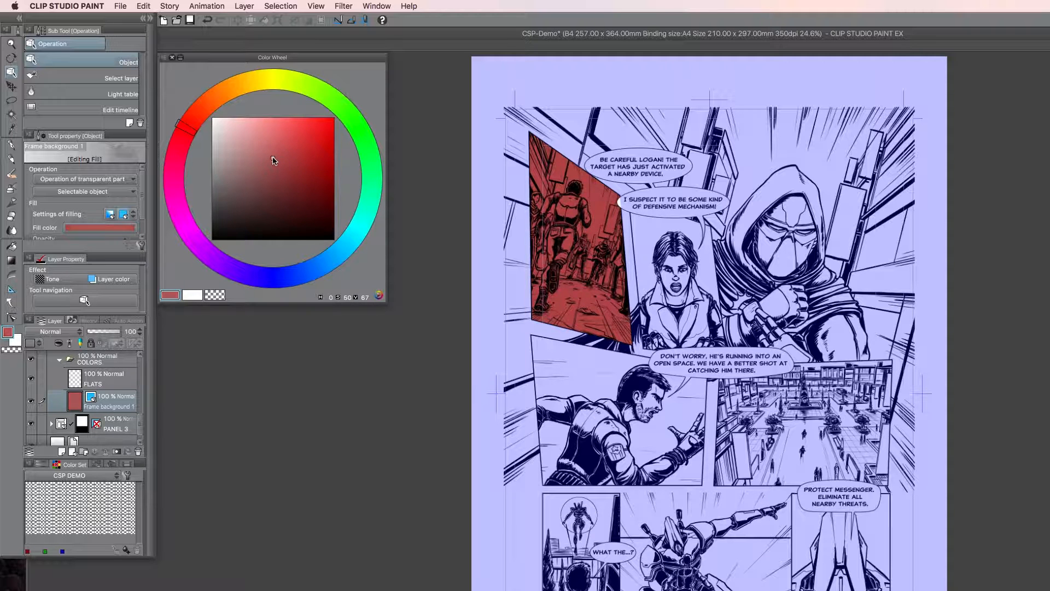
click(271, 137)
click(273, 174)
click(301, 150)
mouse_move(304, 150)
mouse_down()
mouse_move(286, 164)
mouse_move(268, 149)
mouse_up()
click(328, 259)
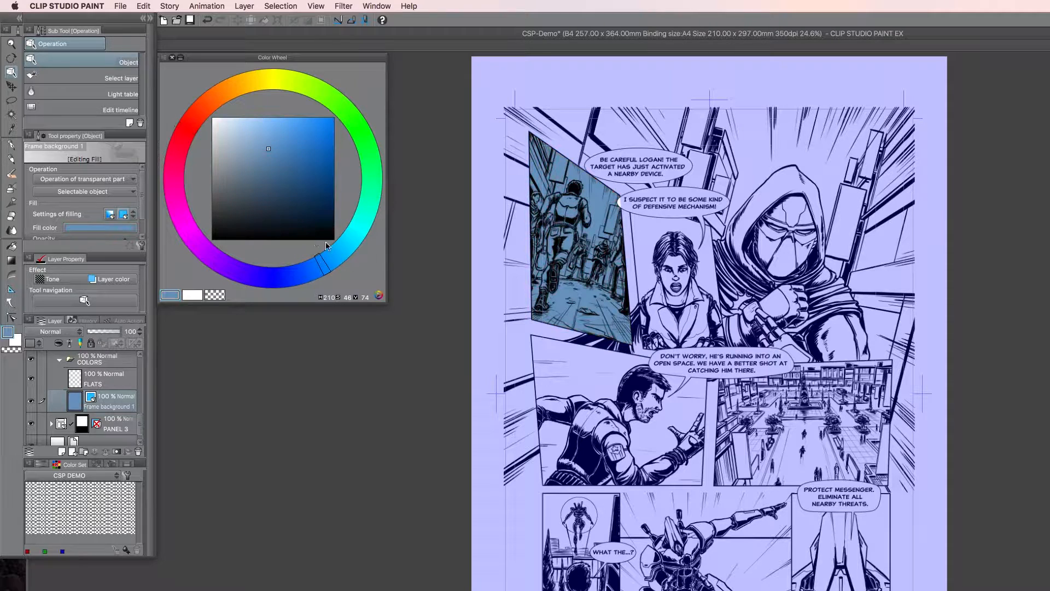
click(244, 143)
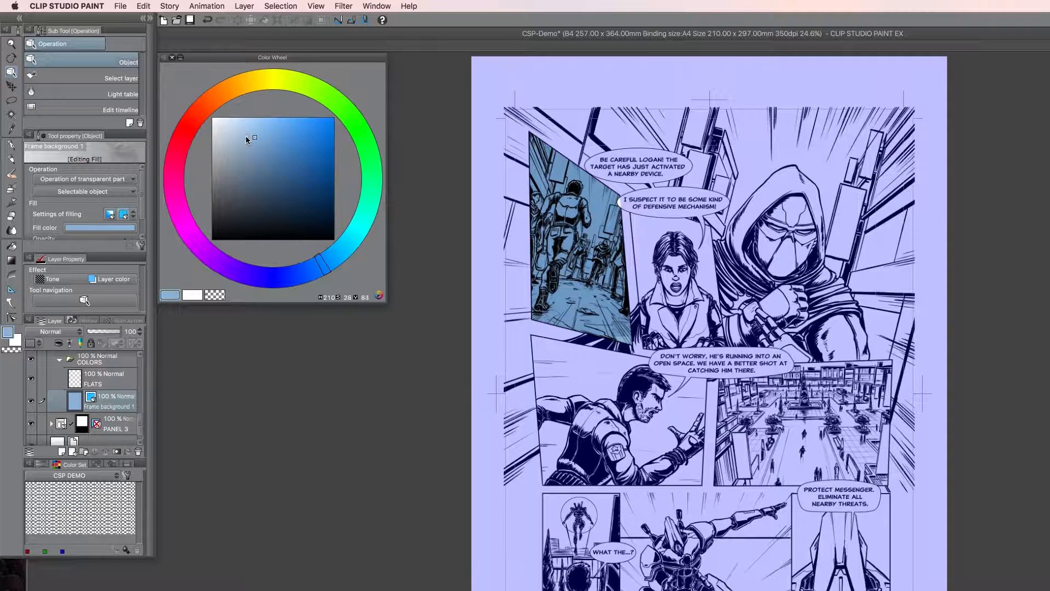
click(246, 148)
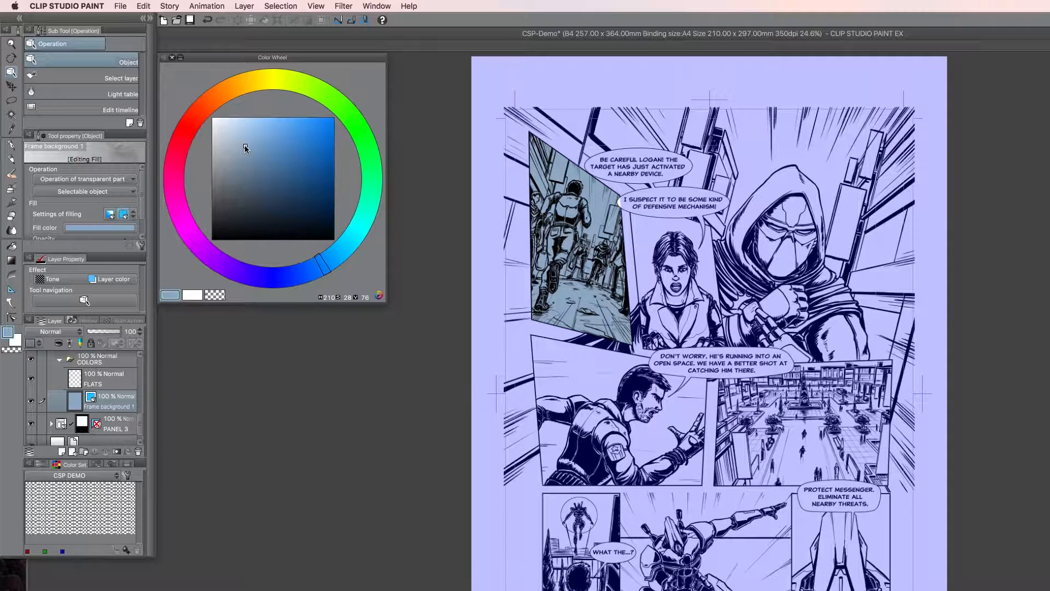
click(243, 147)
click(332, 258)
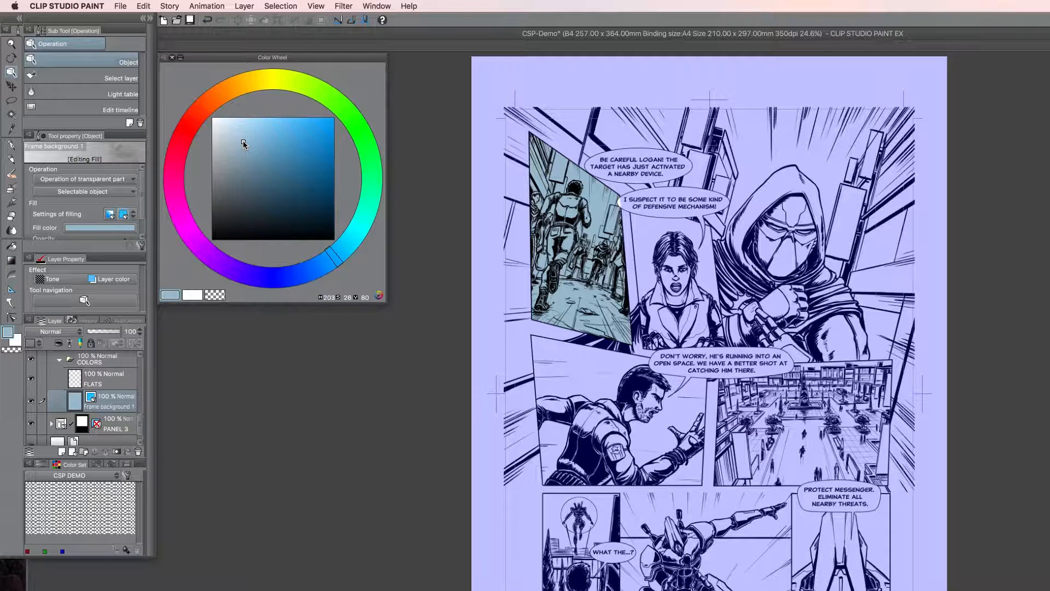
drag(239, 139, 246, 137)
drag(246, 143, 246, 145)
Add the light blue background color to the CSP DEMO color set and select the second swatch slot
right_click(29, 485)
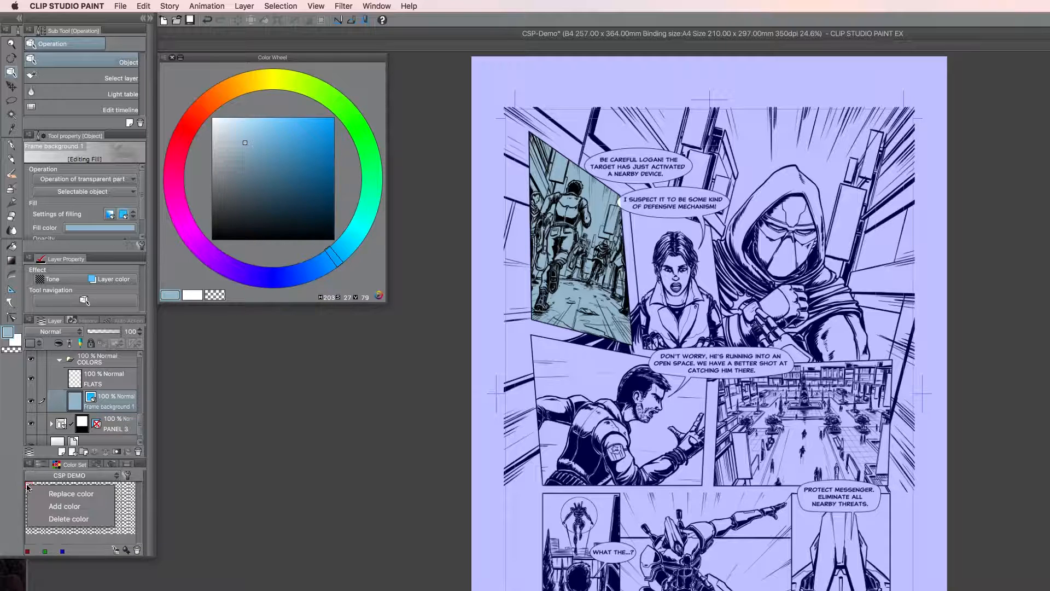
click(55, 509)
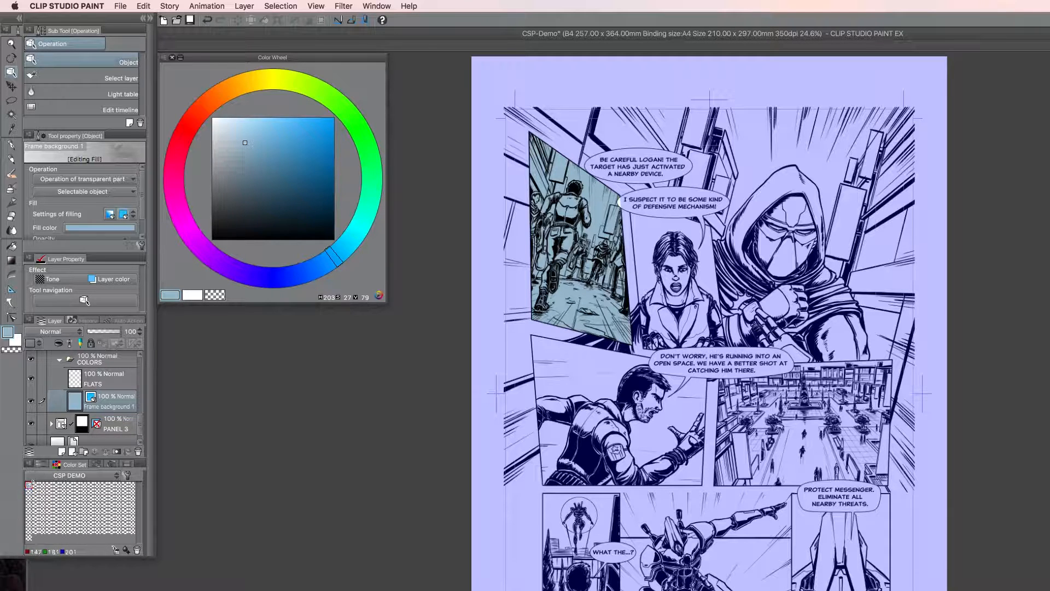
click(36, 485)
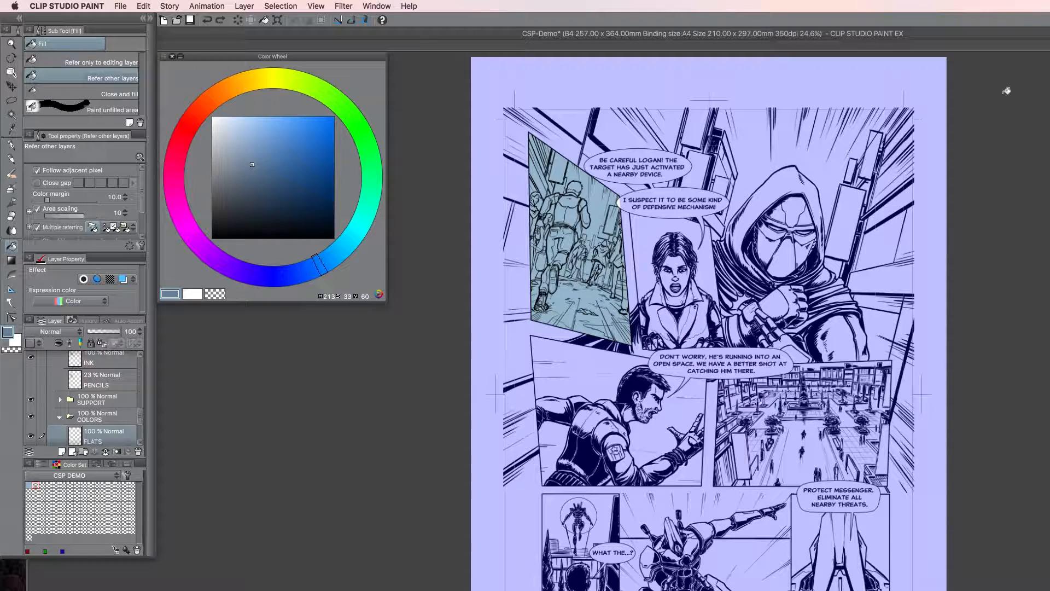
Lasso the back of the running man's vest in the first panel, from collar to belt, leaving out the arms
scroll(571, 245, up, 1)
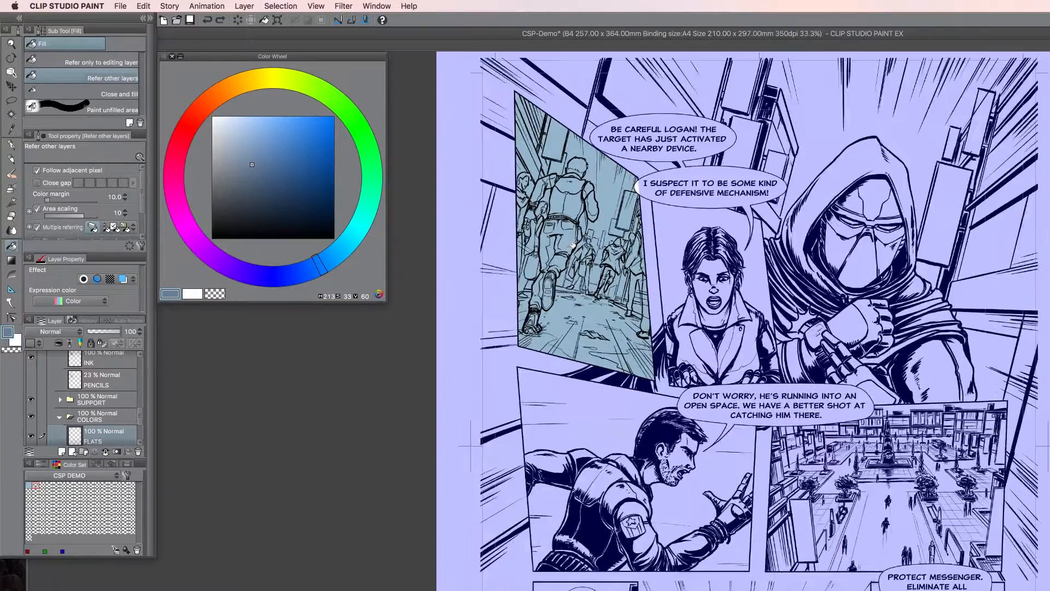
scroll(571, 246, up, 2)
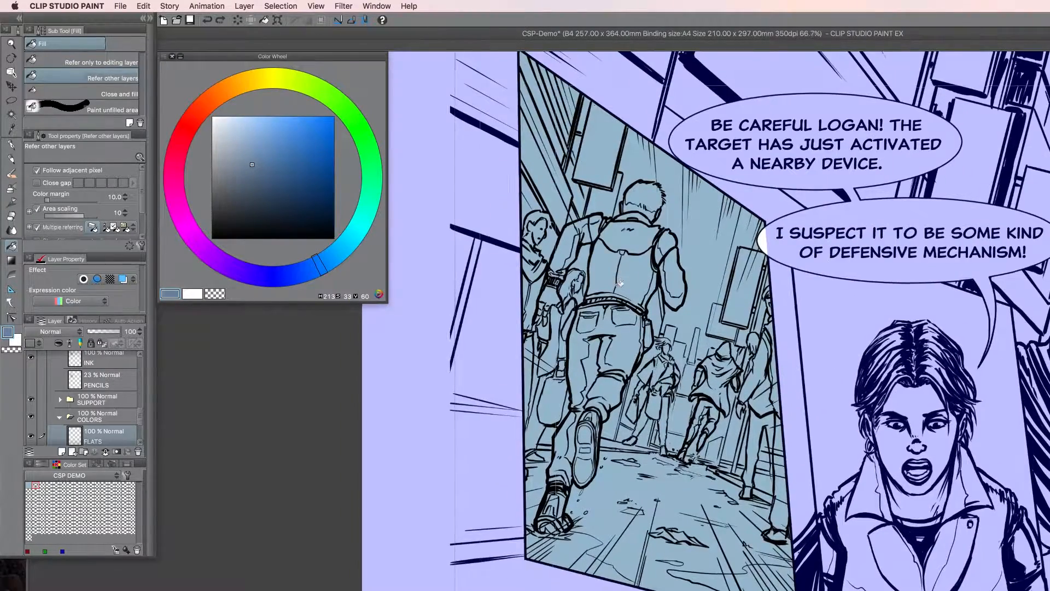
scroll(619, 283, up, 3)
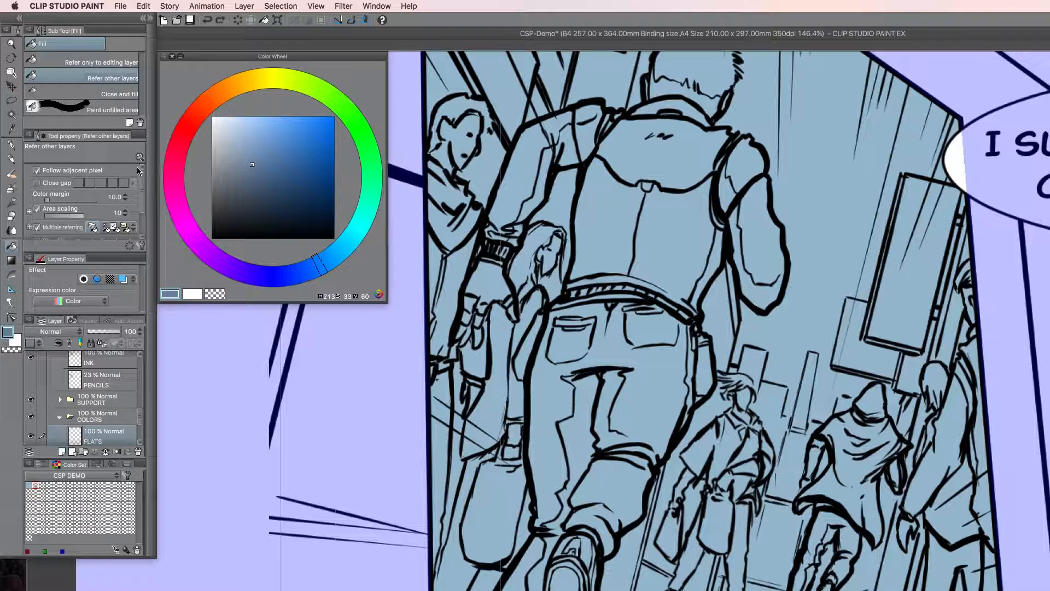
click(11, 100)
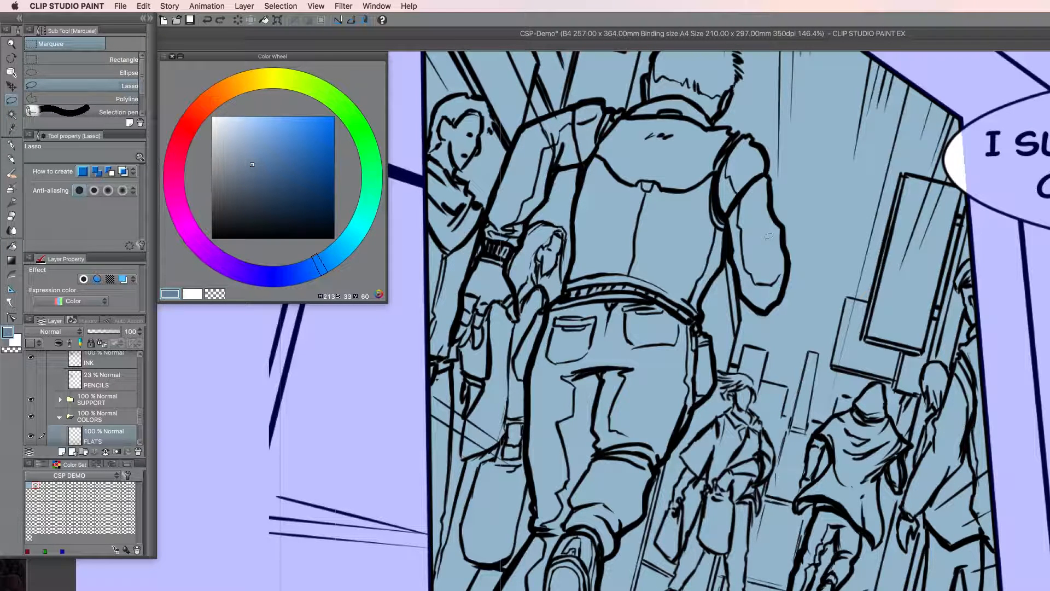
scroll(723, 257, up, 3)
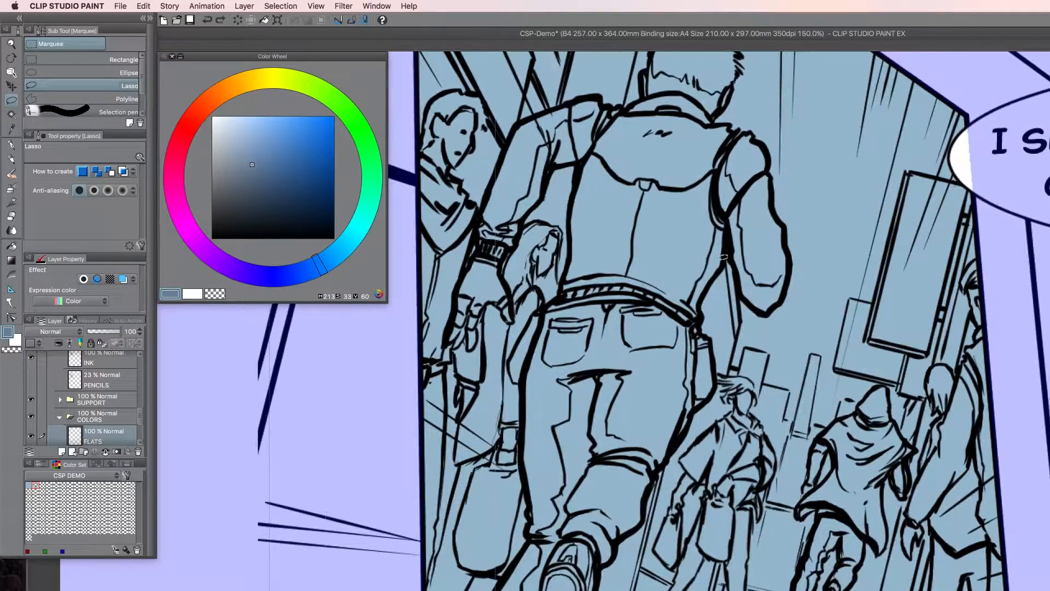
drag(709, 201, 783, 372)
scroll(734, 305, up, 2)
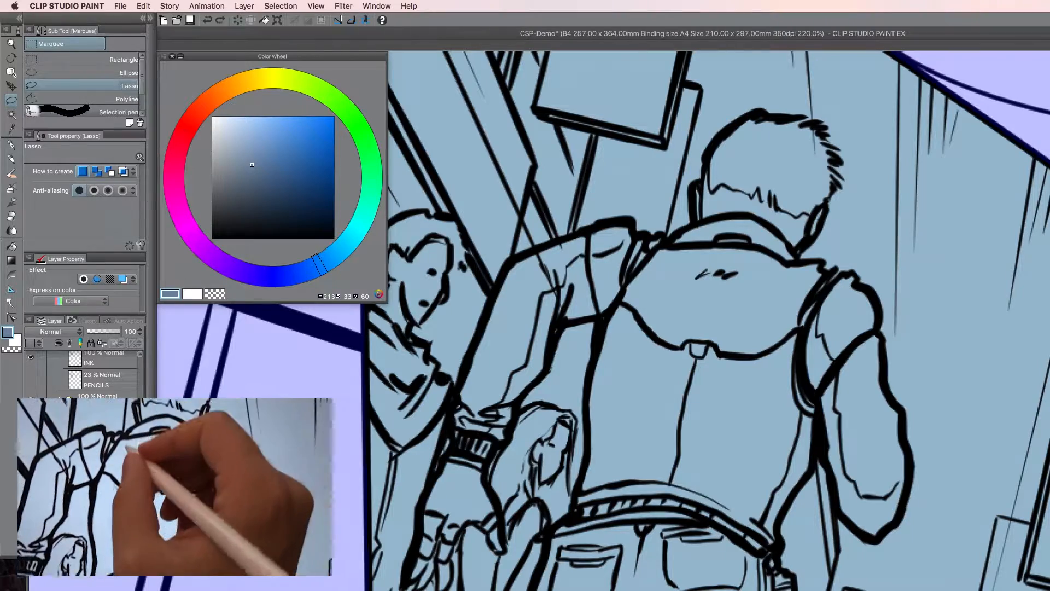
mouse_move(662, 249)
mouse_down()
mouse_move(623, 290)
mouse_move(600, 341)
mouse_move(575, 502)
mouse_move(678, 496)
mouse_move(783, 544)
mouse_move(777, 524)
mouse_move(817, 465)
mouse_move(805, 330)
mouse_move(838, 277)
mouse_move(796, 257)
mouse_move(750, 213)
mouse_move(697, 220)
mouse_move(660, 246)
mouse_up()
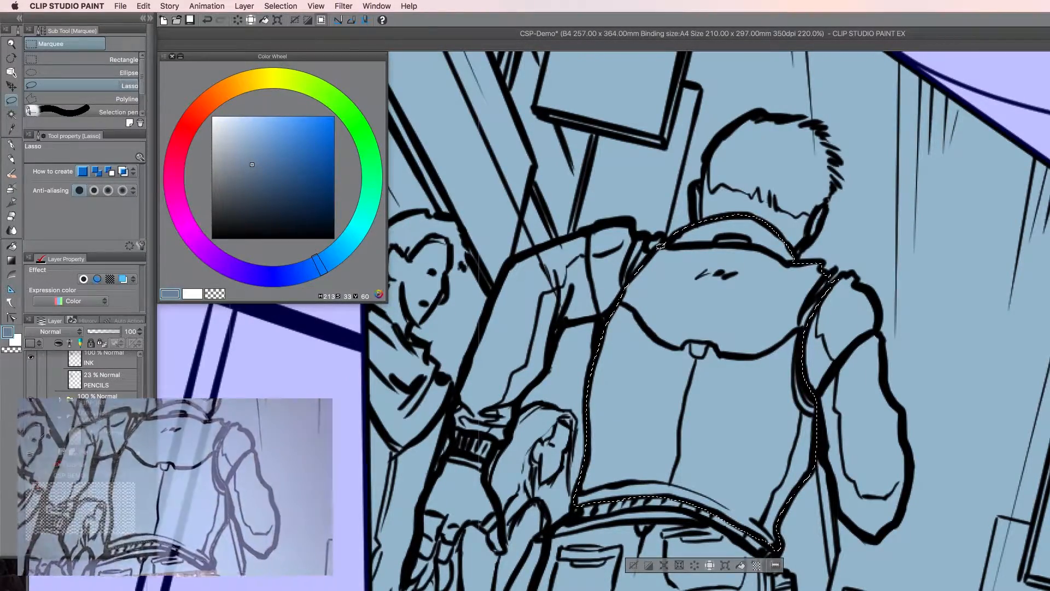
Try filling the sections of the lassoed vest with muted blue while referring to other layers, and undo the fills
key(g)
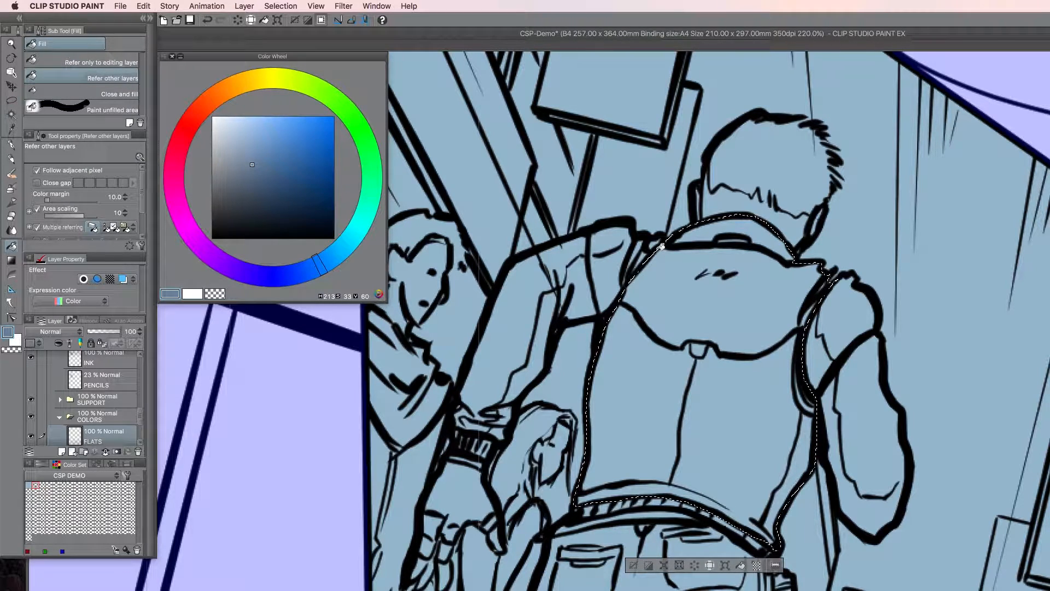
click(761, 406)
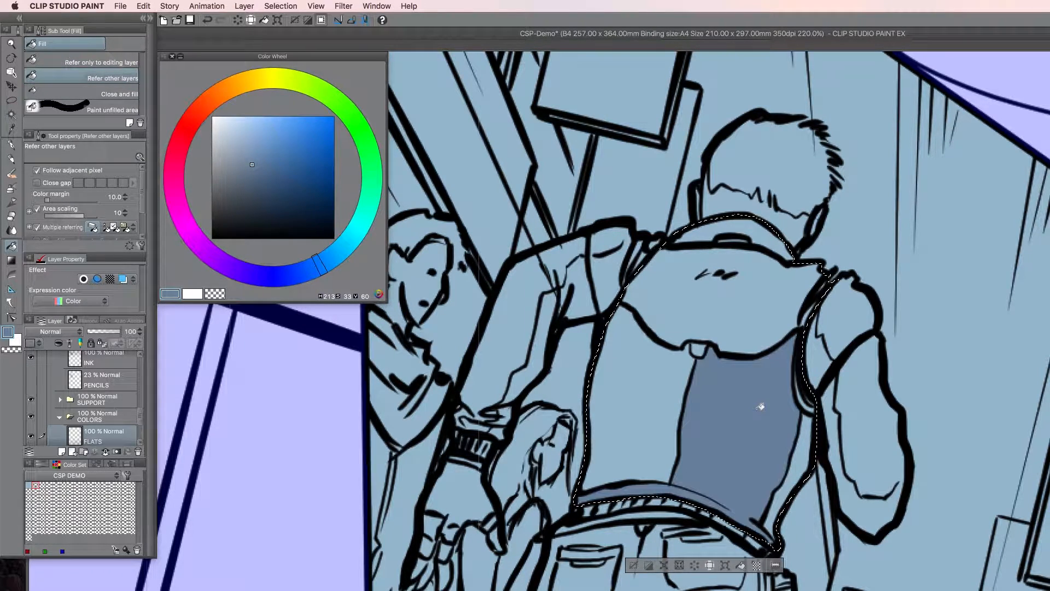
click(645, 409)
click(745, 300)
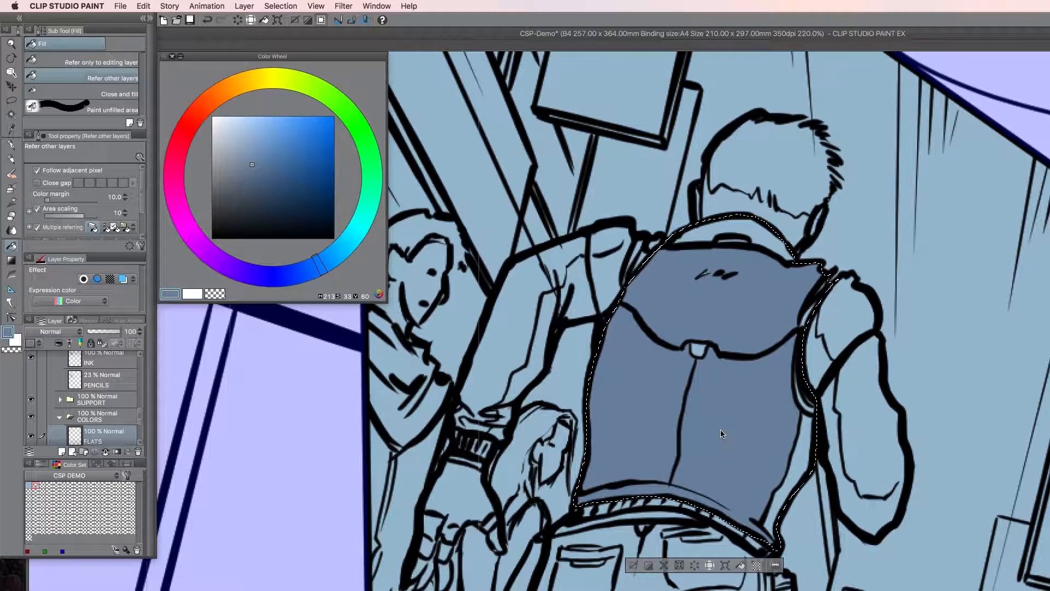
key(super+z)
key(super+z)
key(super+z)
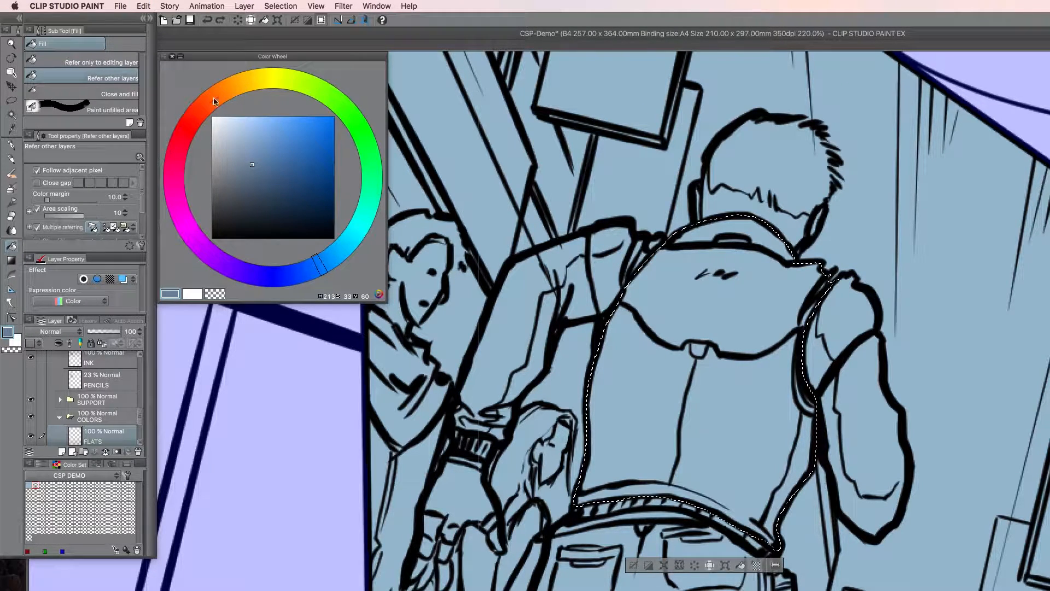
Fill the lassoed vest back with muted blue using Refer only to editing layer, switch to Refer other layers, and deselect
click(108, 63)
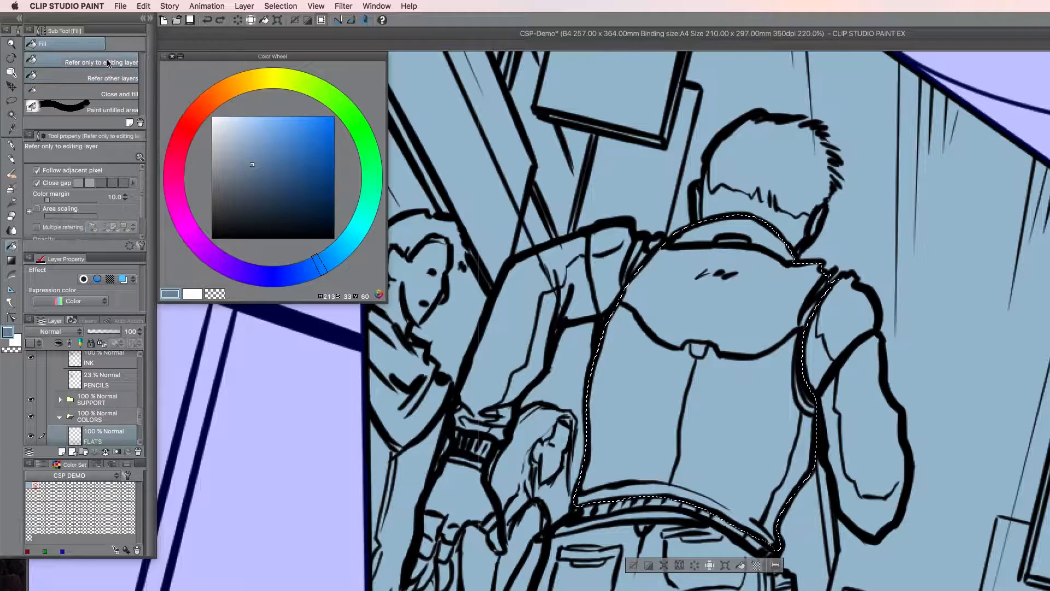
click(724, 441)
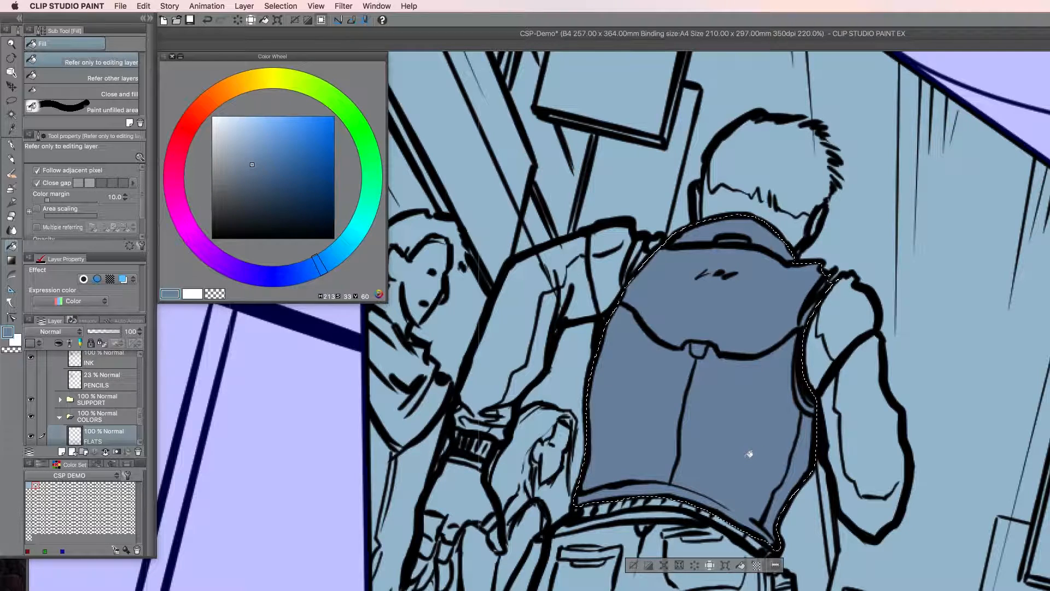
click(114, 81)
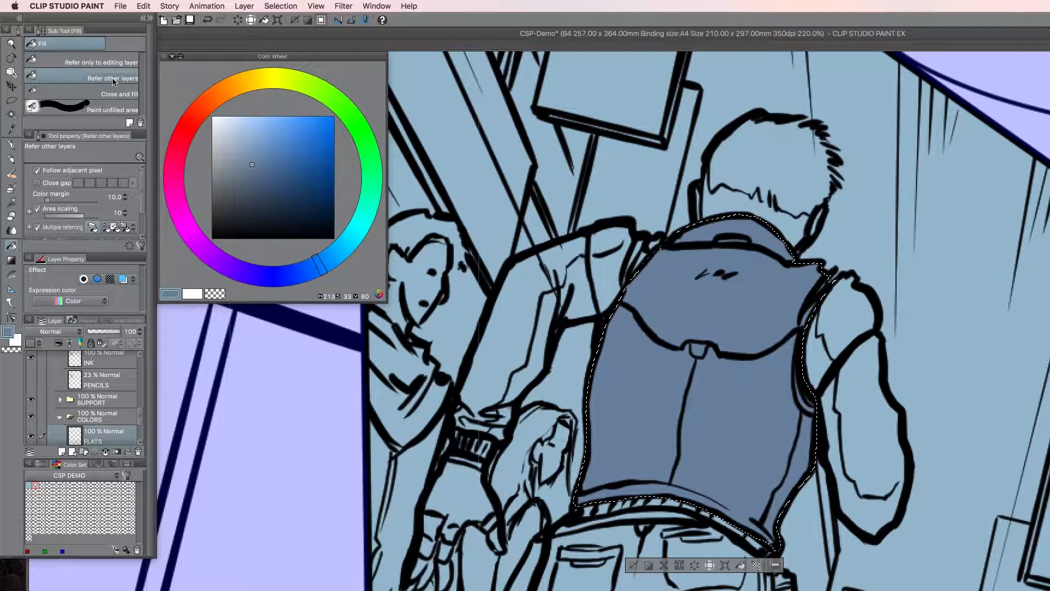
click(84, 64)
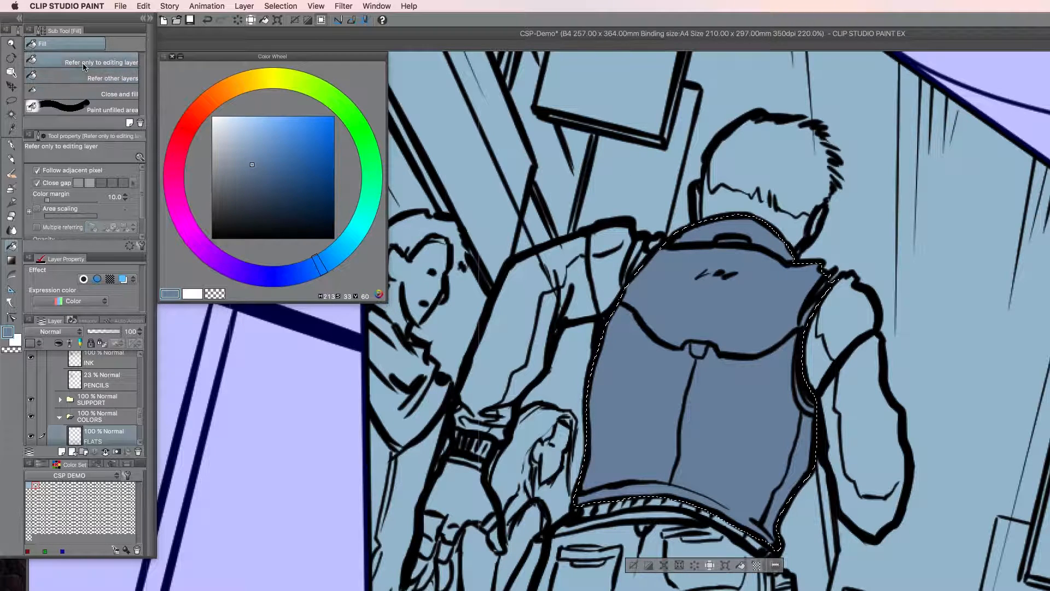
click(114, 79)
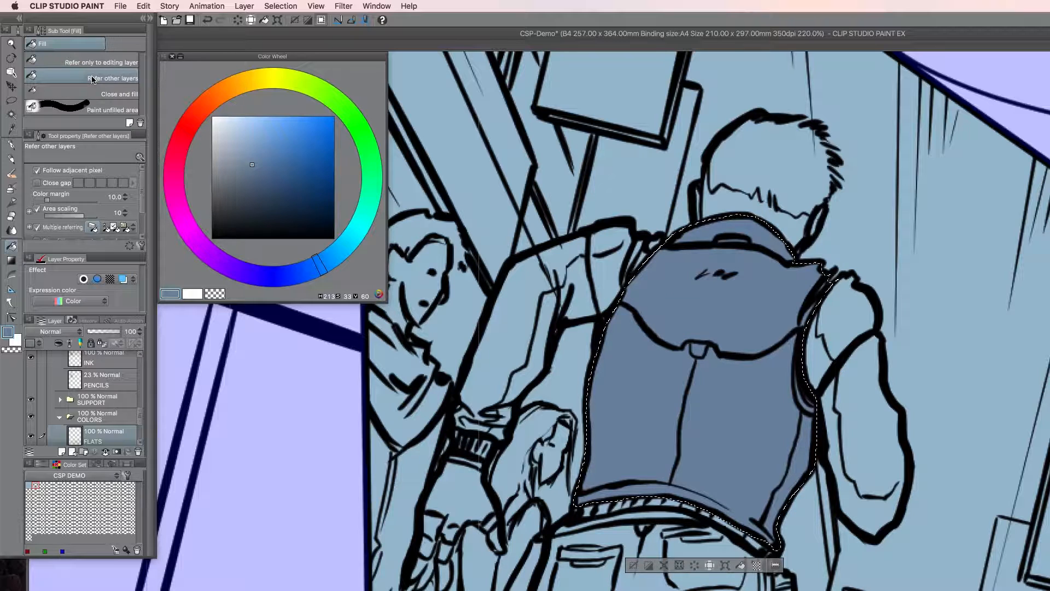
key(super+d)
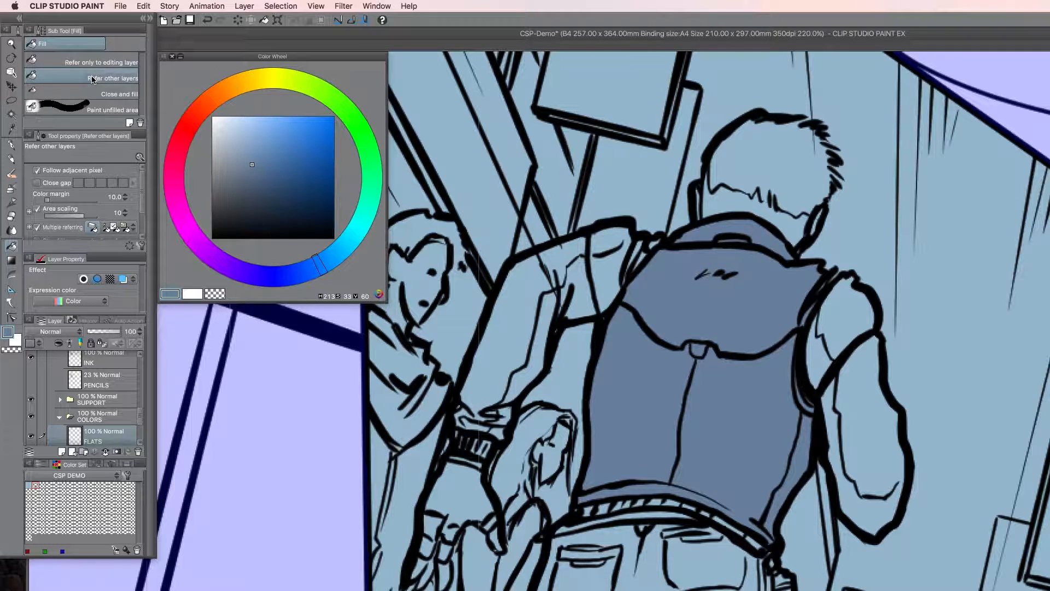
Fill both of the running man's shoulders and his gloved hand with the vest's blue while referring to other layers
click(611, 274)
click(857, 329)
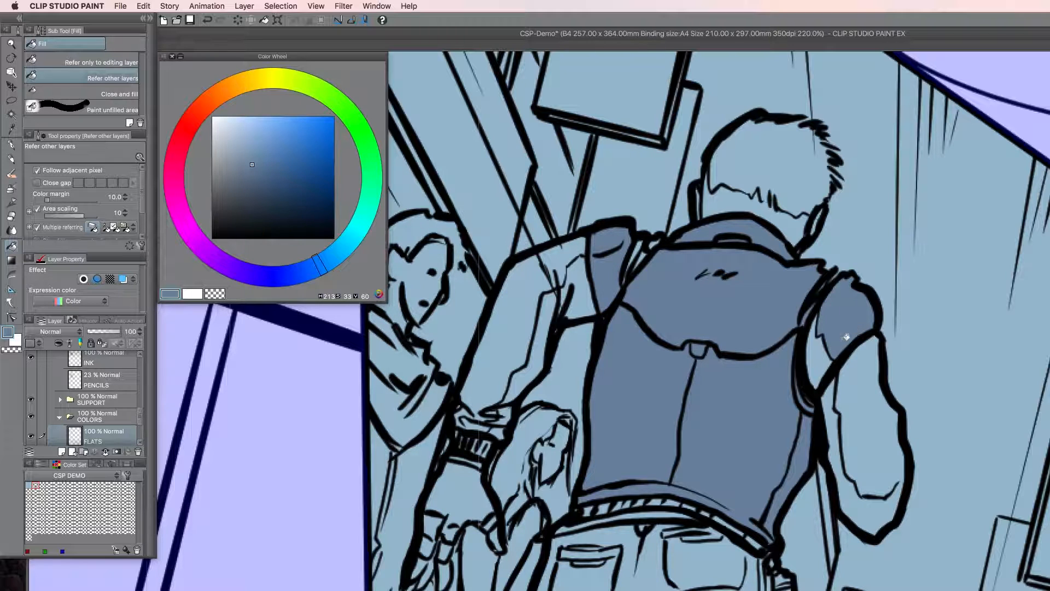
click(817, 352)
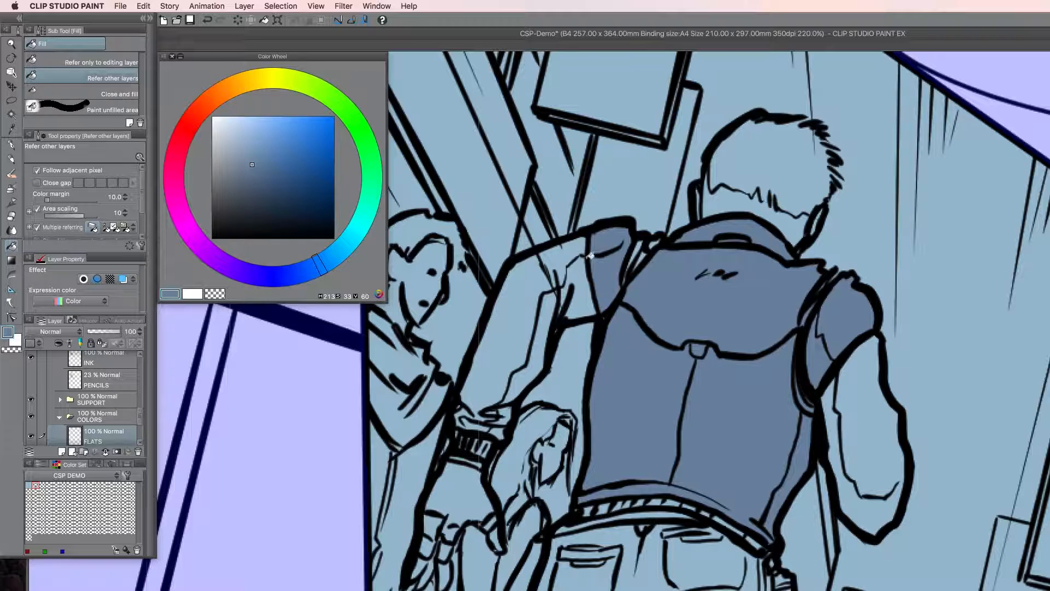
click(492, 488)
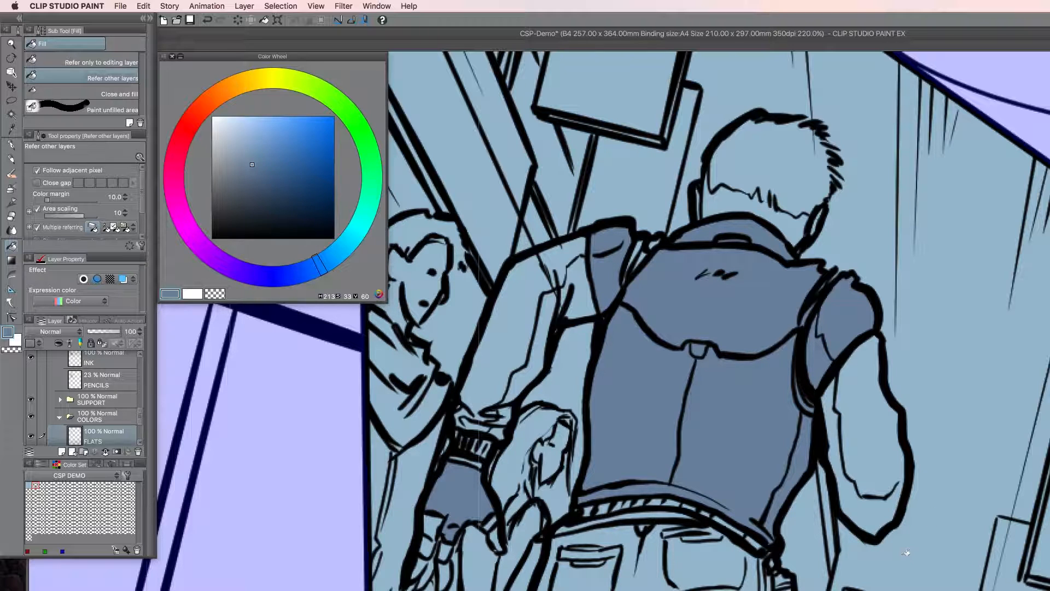
Hide the INK layer to examine the edges of the flat fills beneath the line art, and show it again
scroll(143, 414, up, 2)
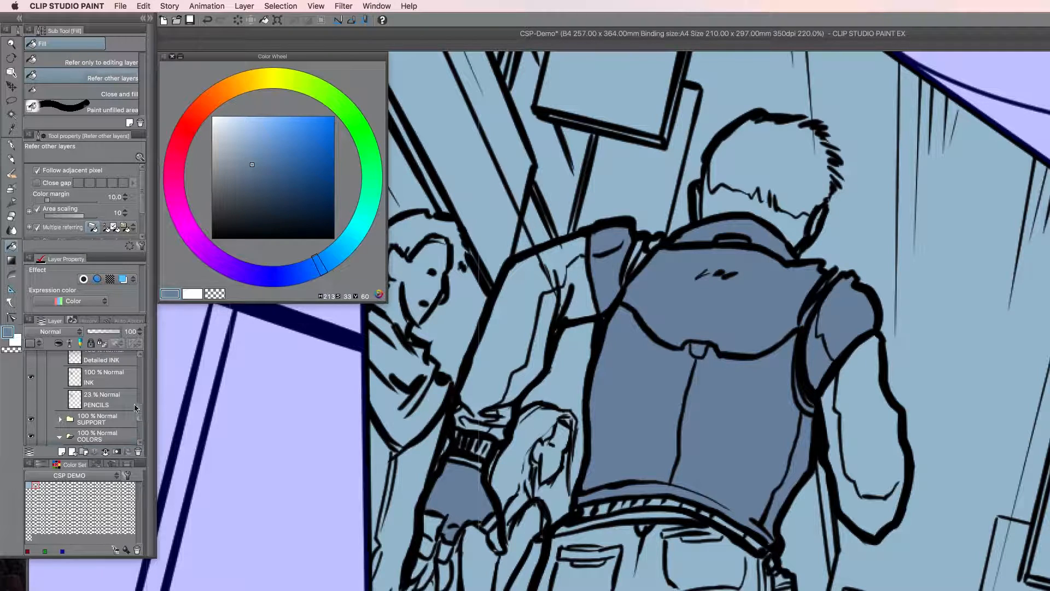
click(94, 380)
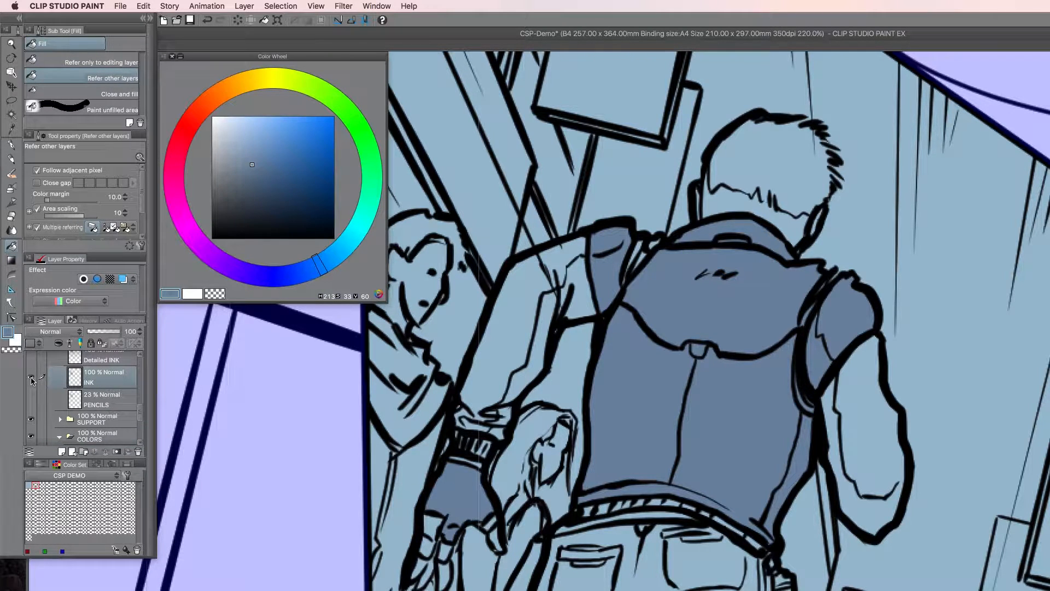
click(31, 377)
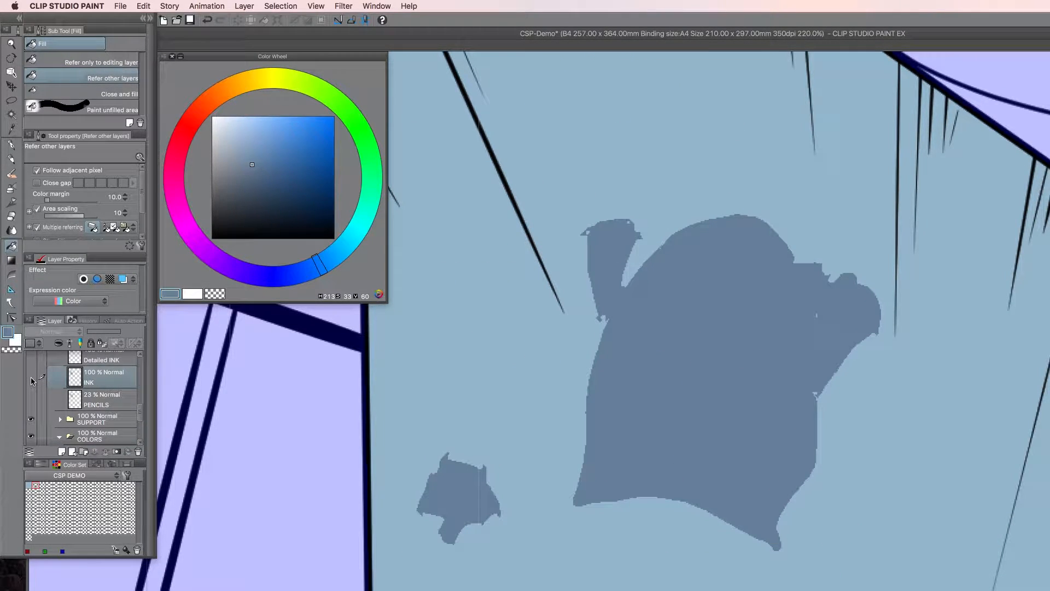
click(31, 377)
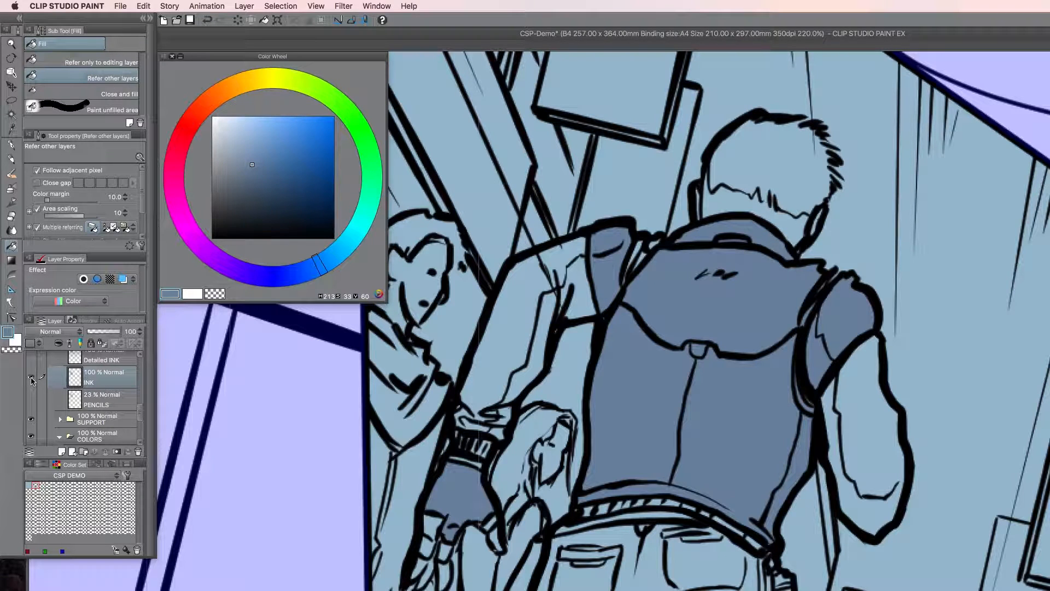
scroll(32, 379, up, 3)
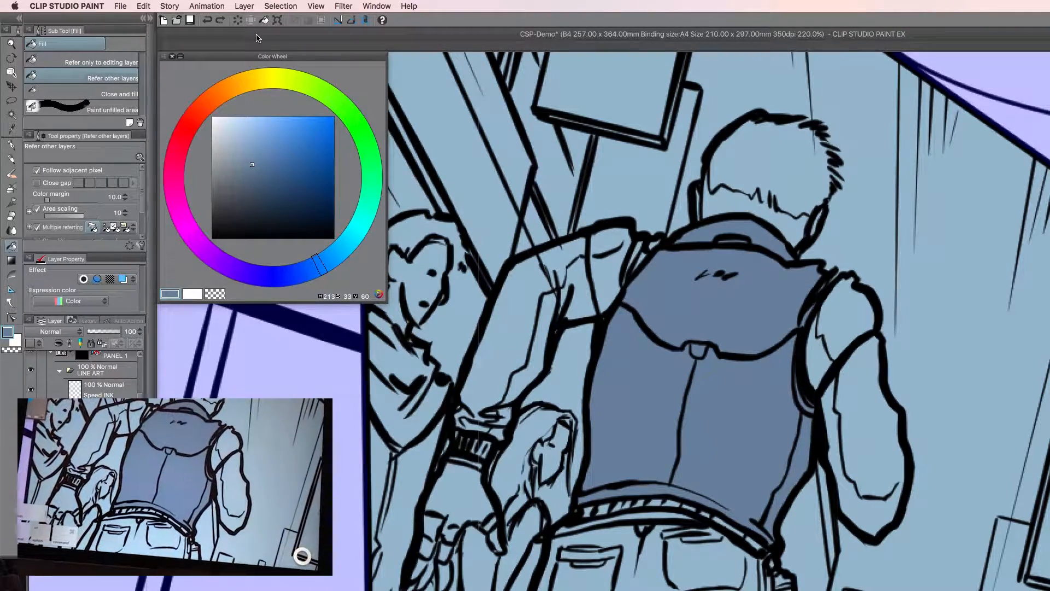
Try outlining the running man's bent right arm with the Lasso along its ink contour, and clear the selection
key(m)
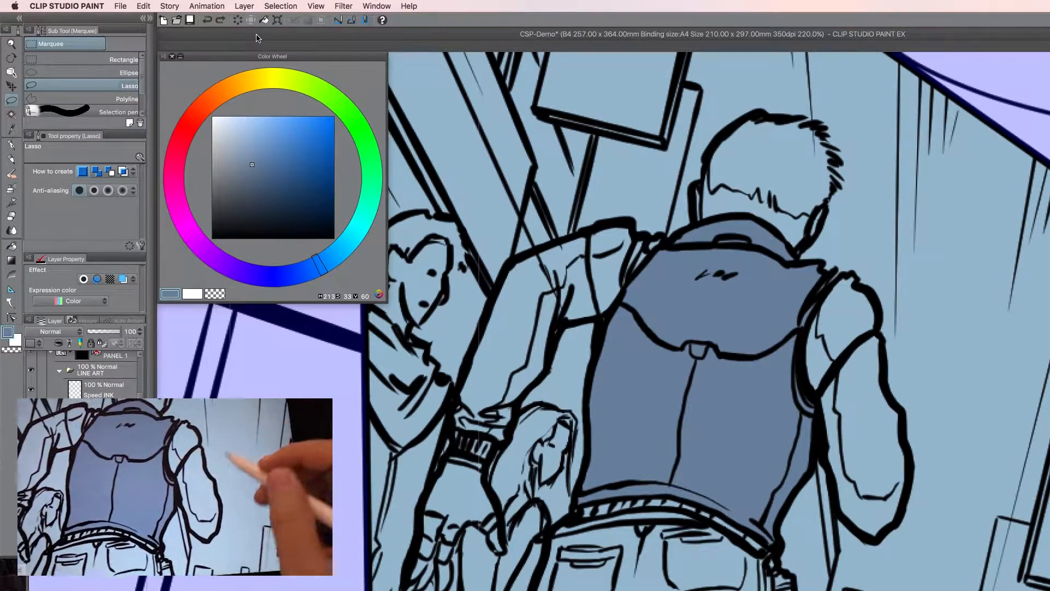
mouse_move(873, 334)
mouse_down()
mouse_move(824, 383)
mouse_move(820, 426)
mouse_move(851, 521)
mouse_move(897, 500)
mouse_move(909, 445)
mouse_move(895, 397)
mouse_up()
drag(885, 344, 874, 332)
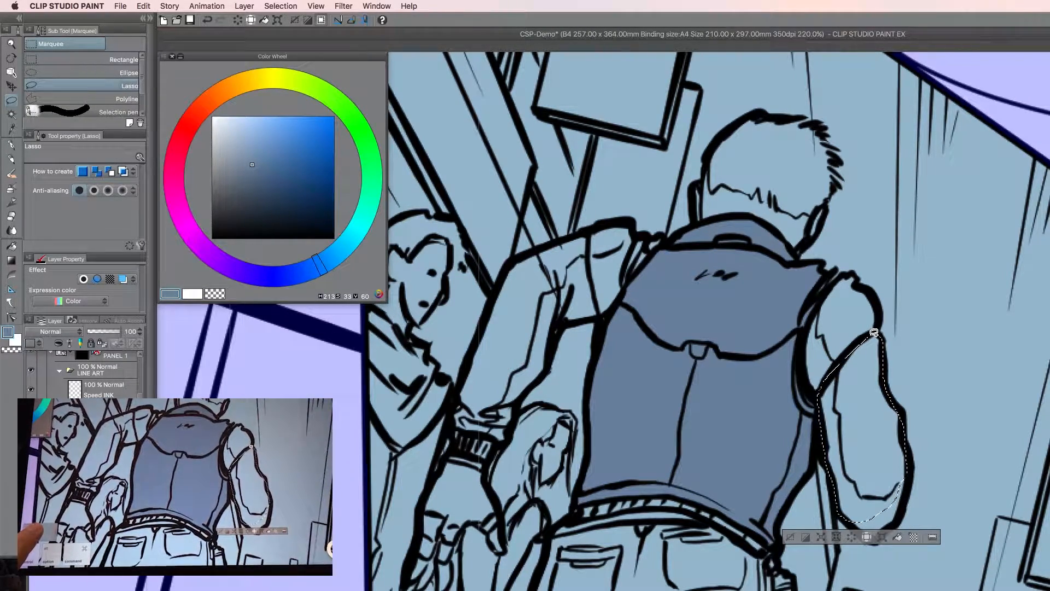
key(super+d)
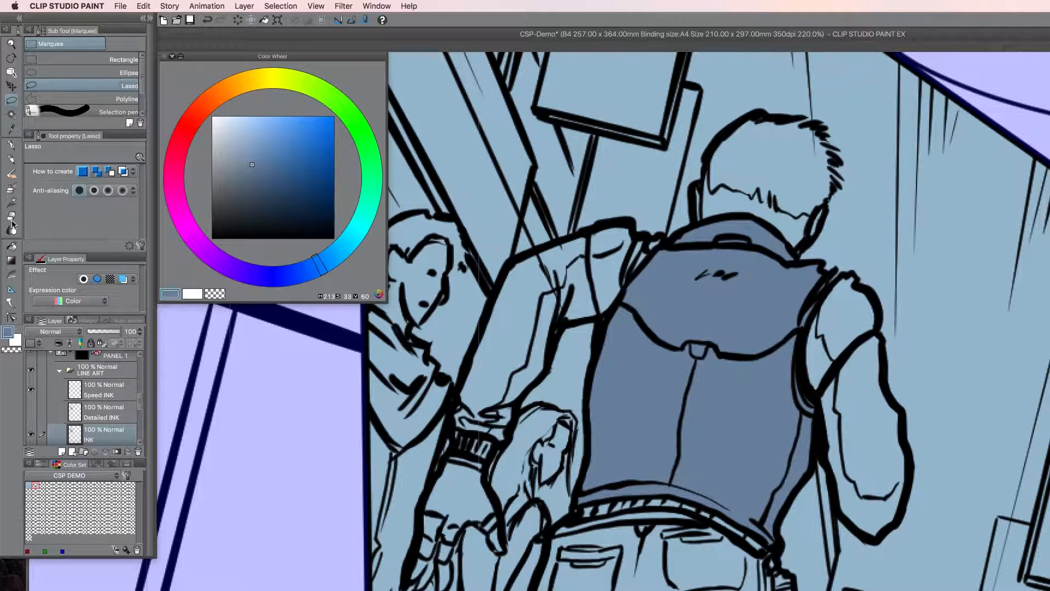
Check the Anti-aliasing option of the Refer other layers fill and return to the Lasso tool
click(12, 246)
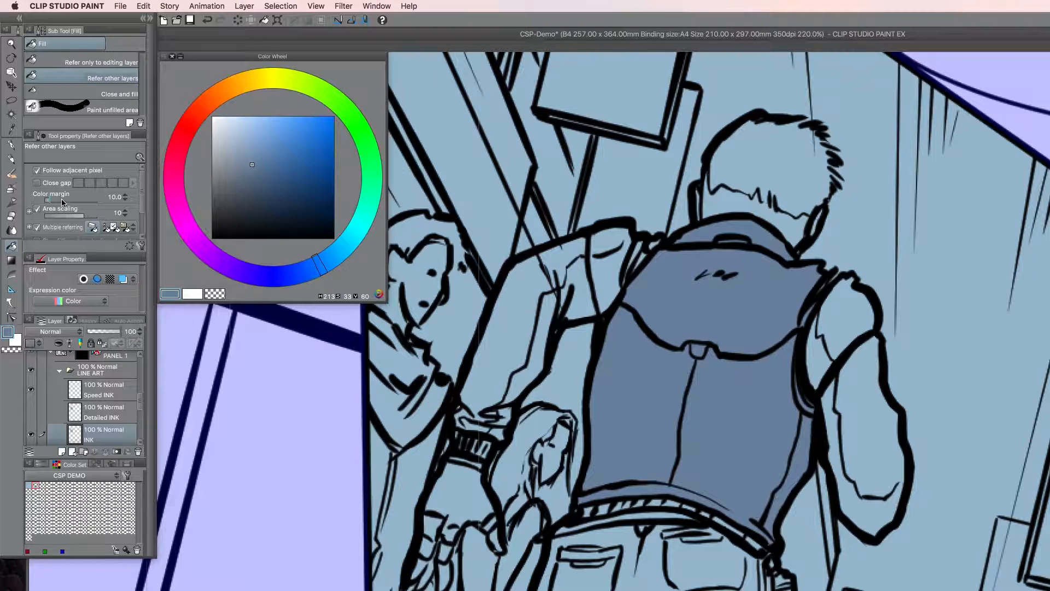
scroll(136, 215, down, 3)
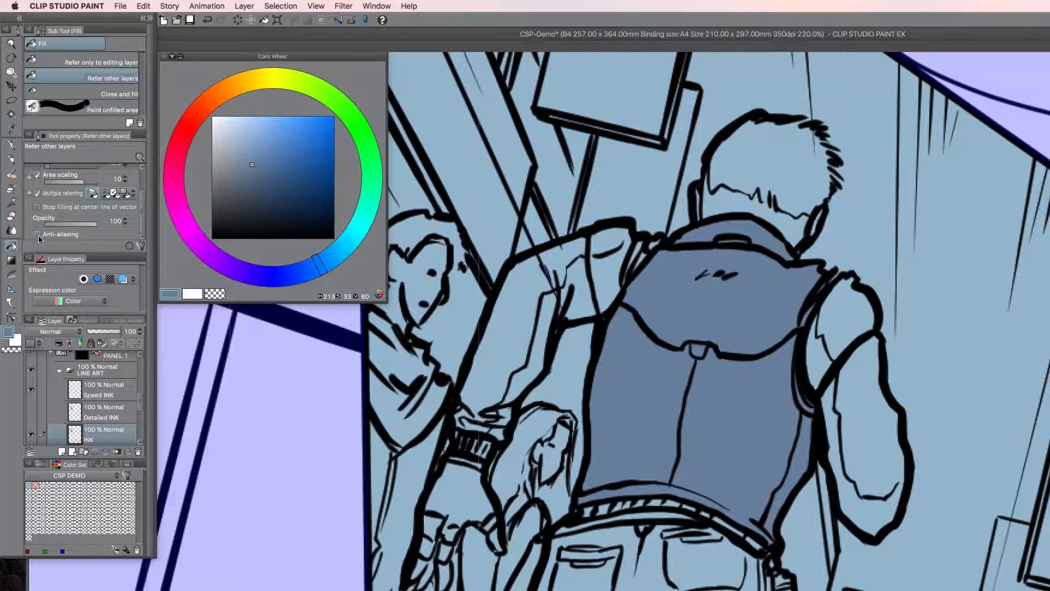
click(12, 101)
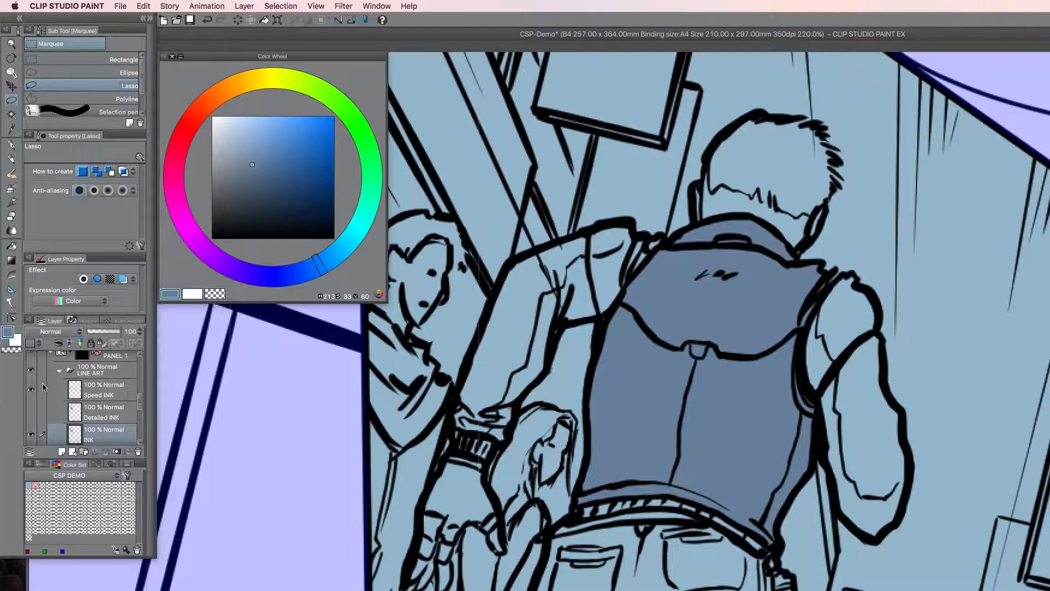
Hide the INK layer to examine the vest fill's pixel edges up close, and show the line art again
click(32, 434)
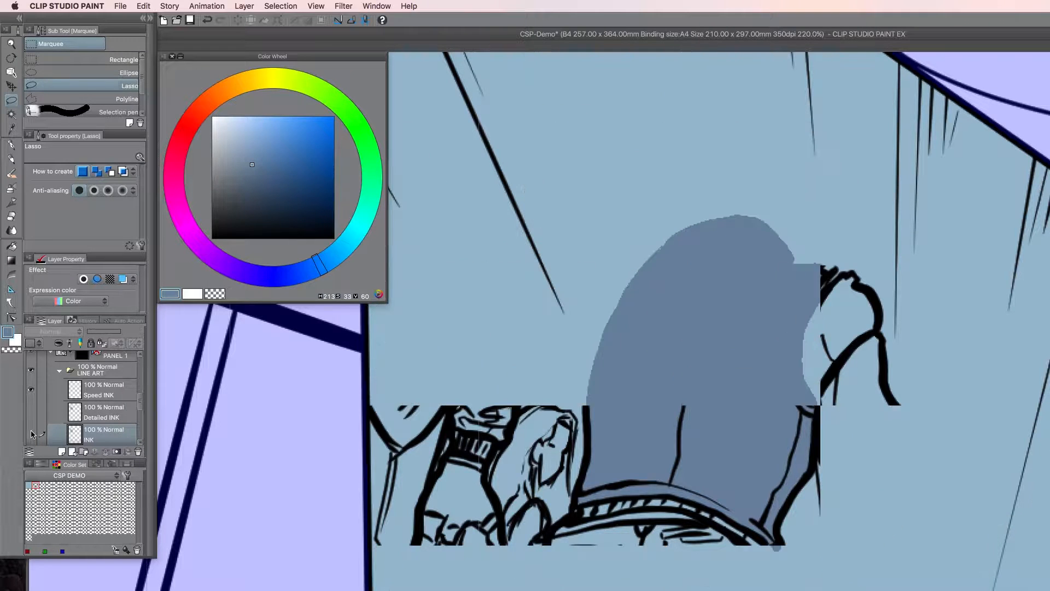
scroll(755, 249, up, 5)
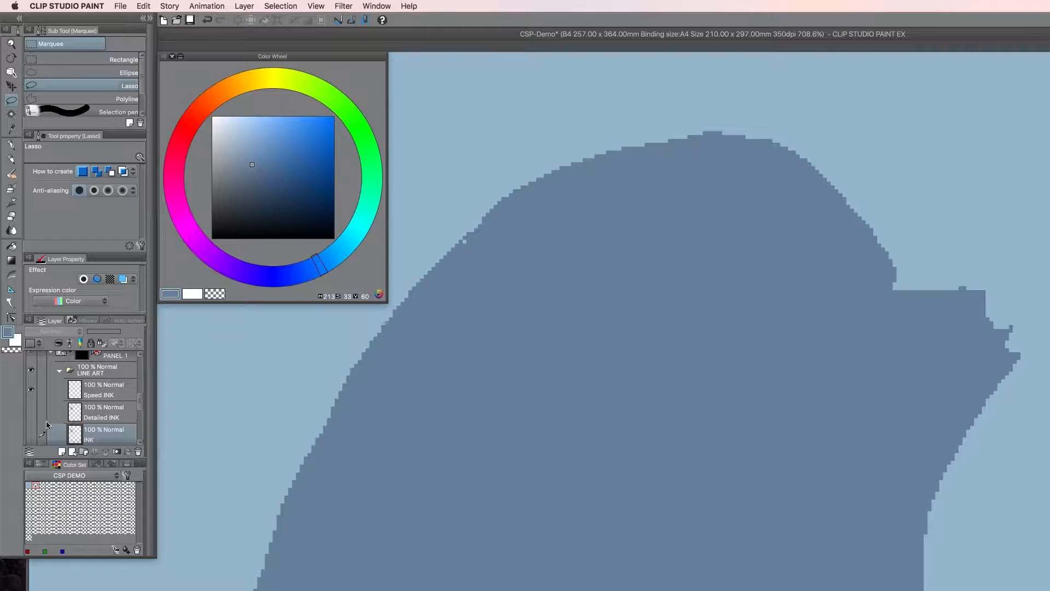
click(31, 434)
scroll(693, 271, down, 2)
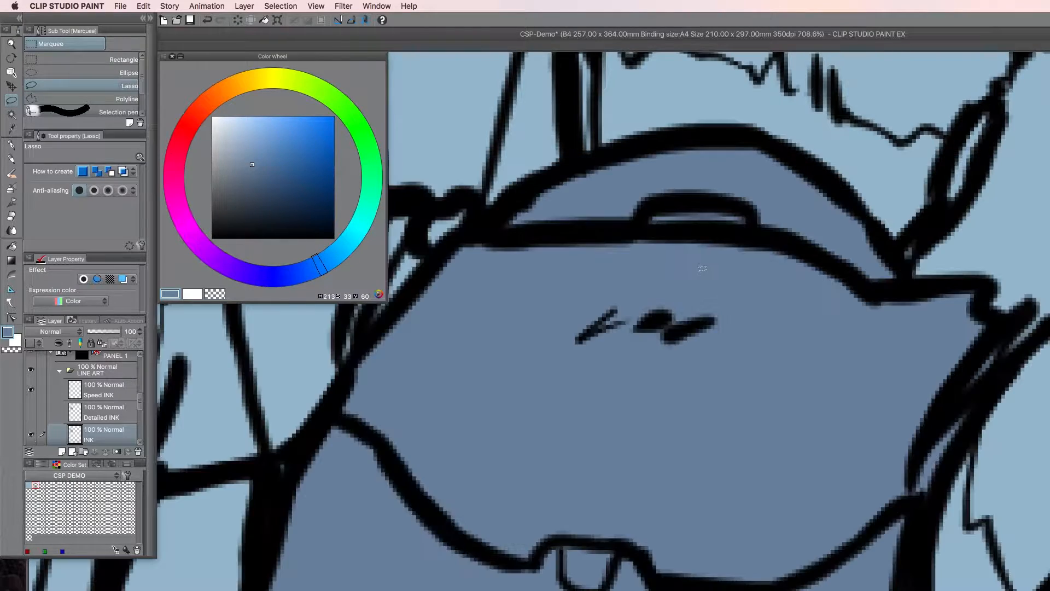
scroll(693, 271, down, 5)
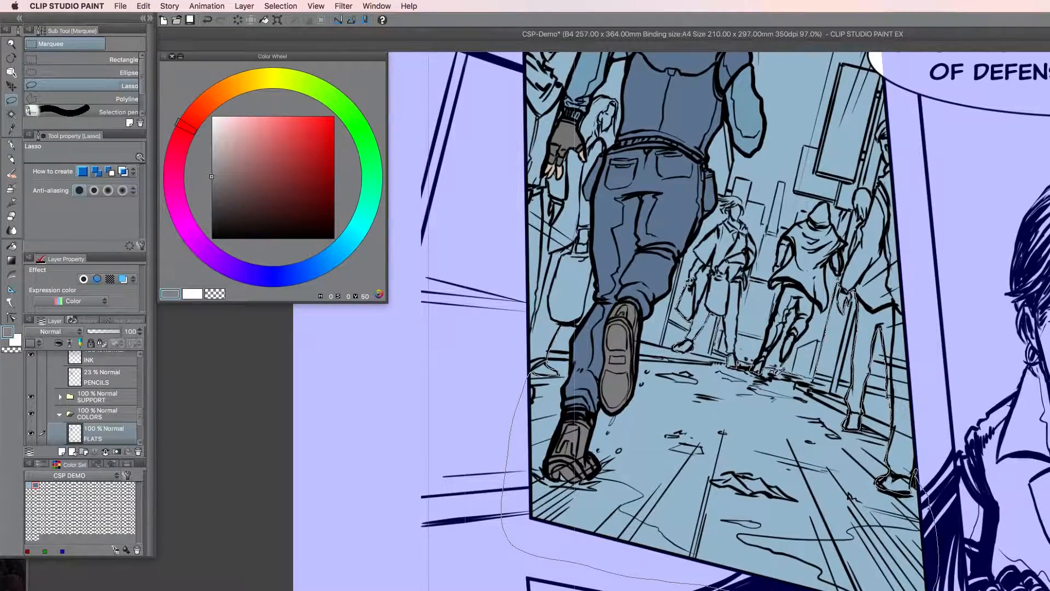
Fill the alley background behind the figures with neutral gray on the FLATS layer, and pick a lighter gray
click(726, 403)
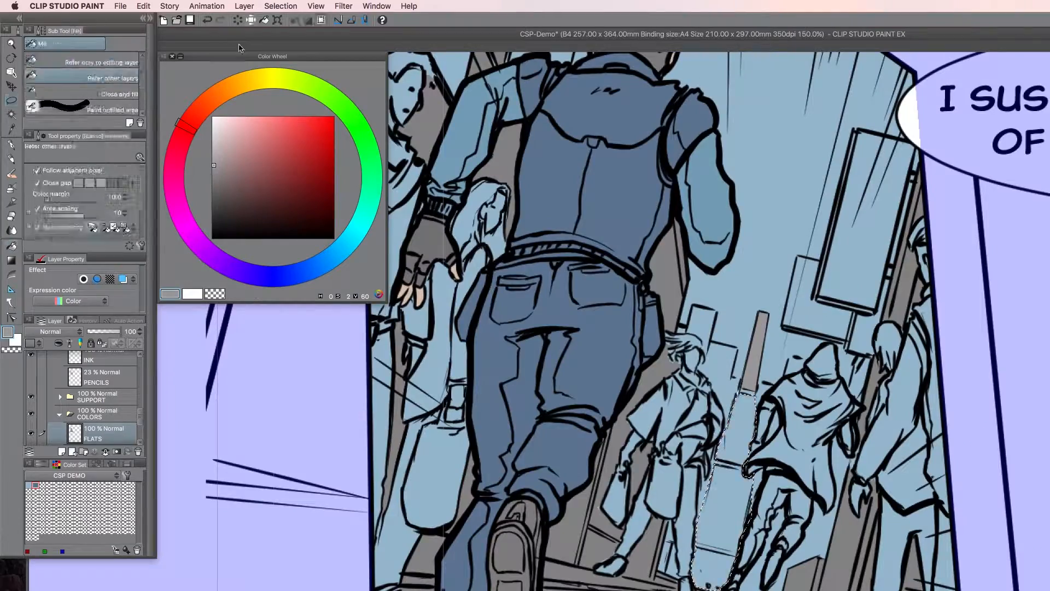
click(216, 147)
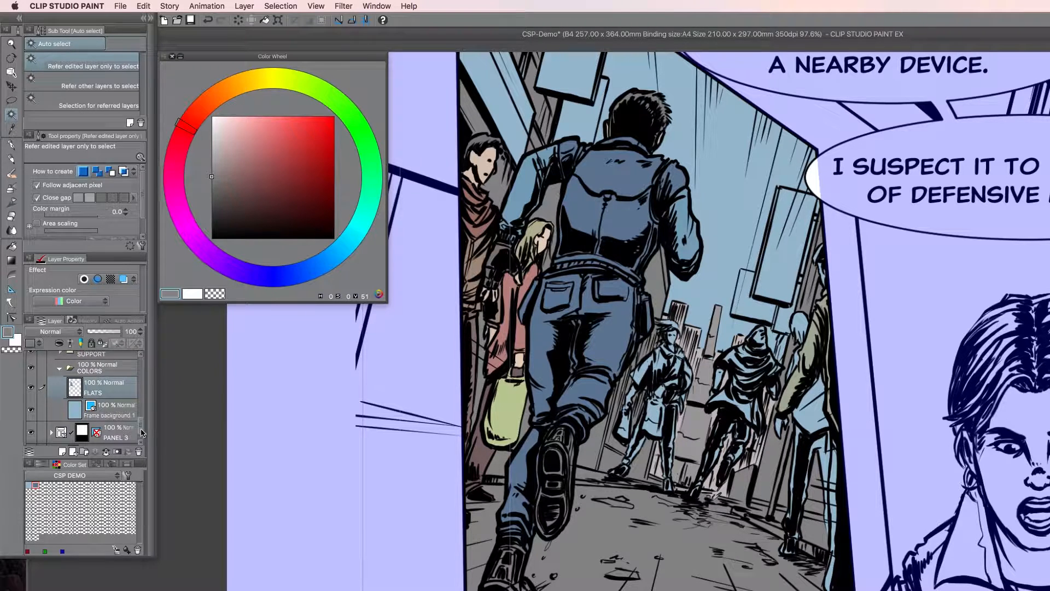
Select the DIALOGUE folder to examine the page without the frame tint, and reselect the FLATS layer in the COLORS folder
scroll(80, 361, up, 5)
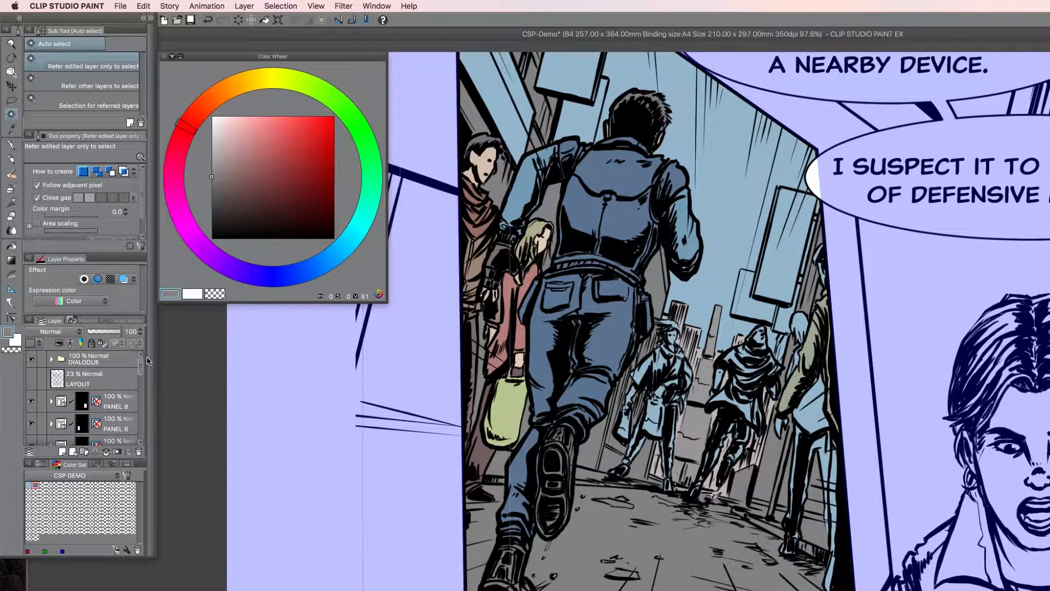
click(84, 364)
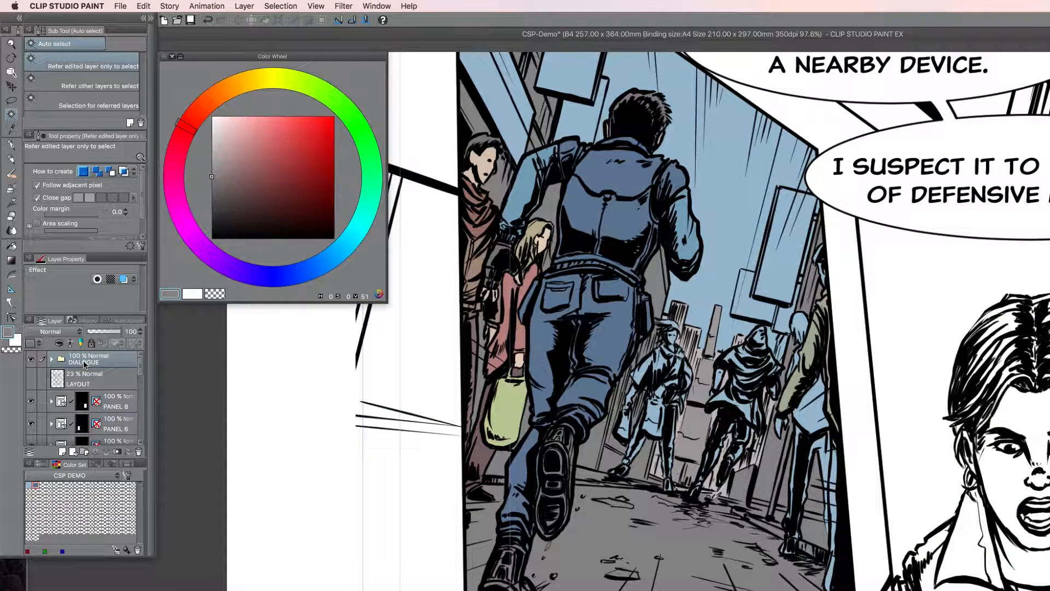
drag(141, 365, 140, 427)
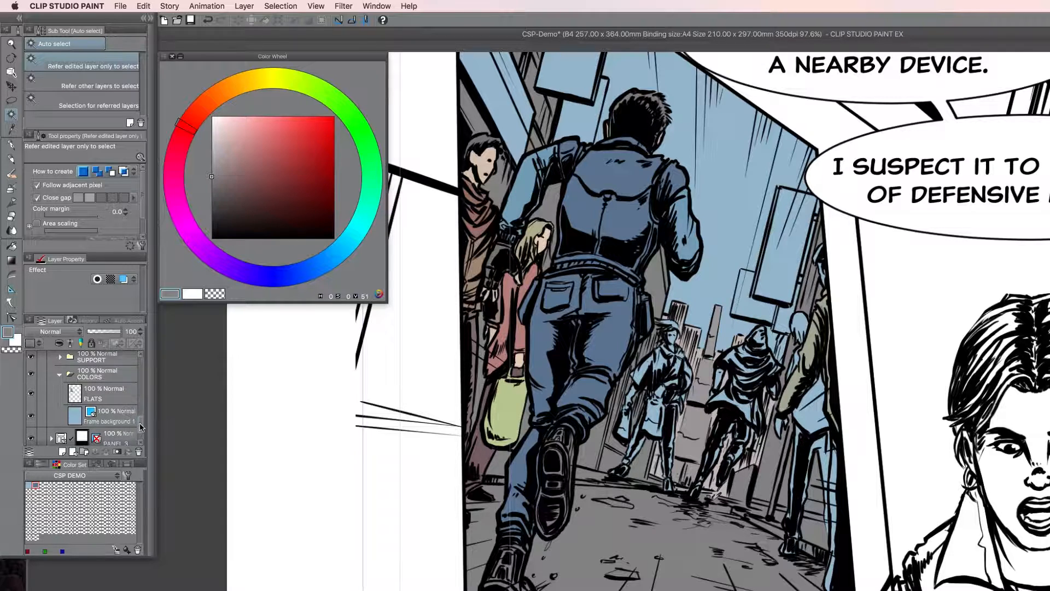
click(115, 399)
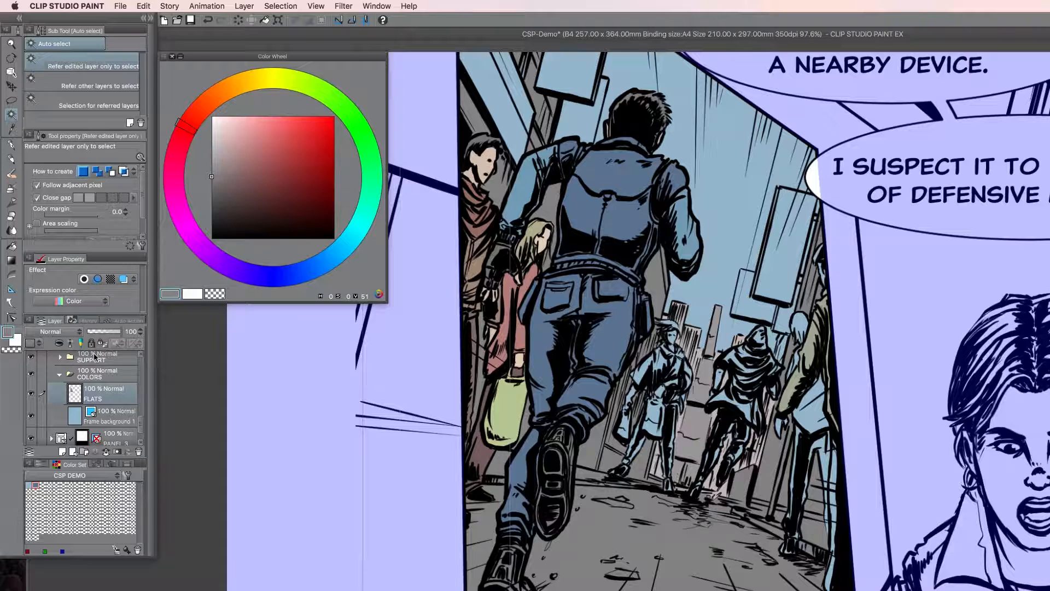
scroll(140, 427, down, 1)
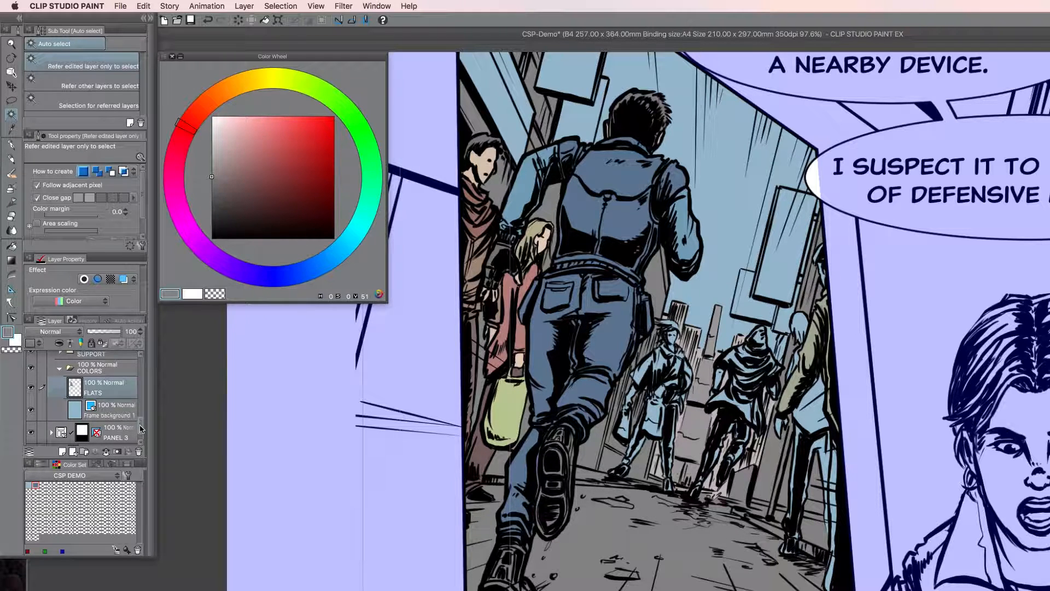
Hide and re-show the DIALOGUE folder, and select it to view the page without the blue mask tint
scroll(82, 394, up, 5)
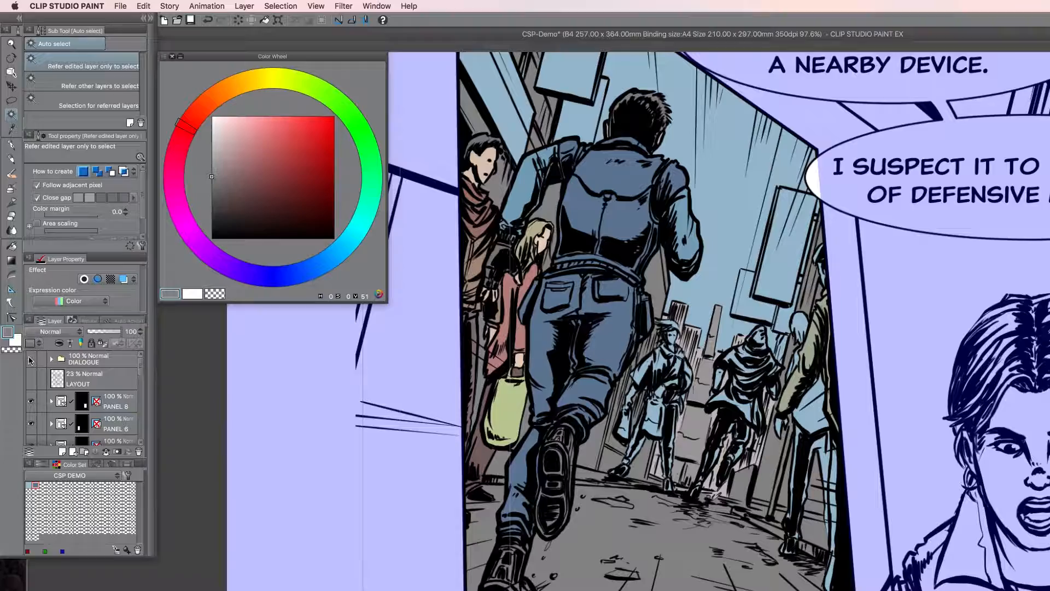
click(30, 359)
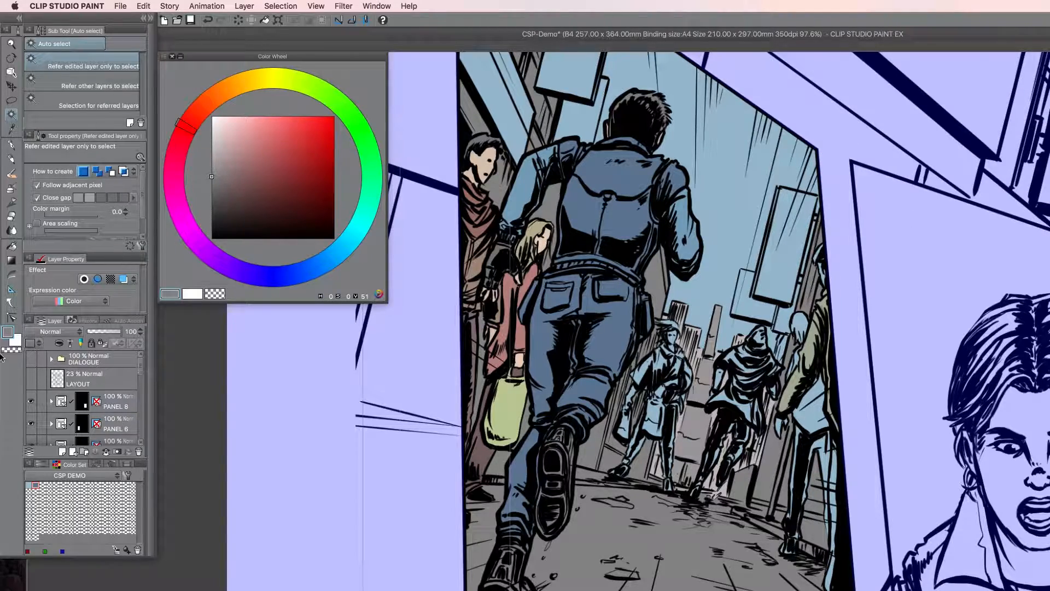
click(30, 359)
click(108, 358)
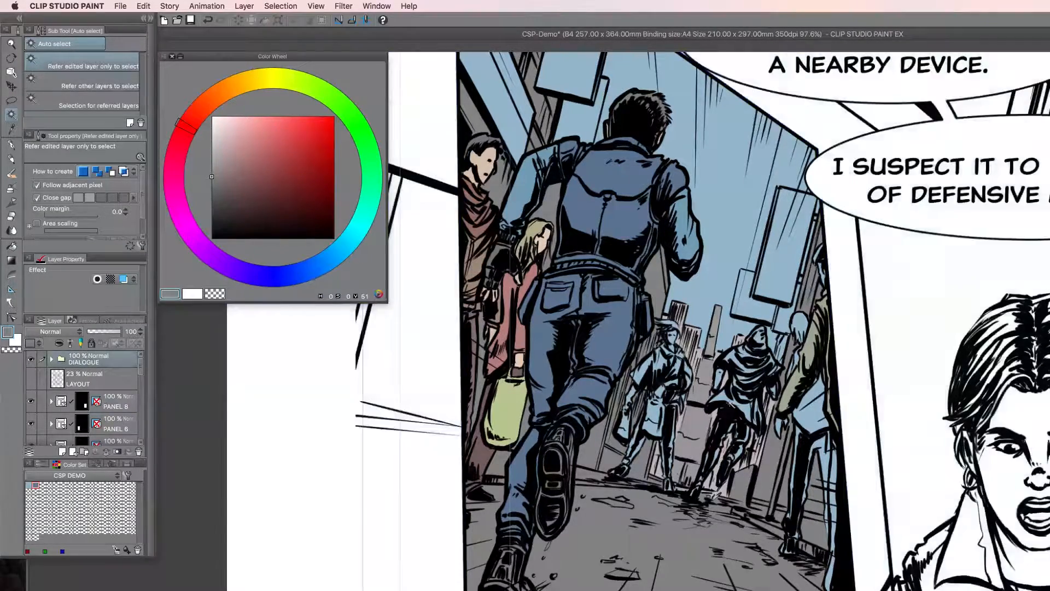
Examine the whole page and reselect the FLATS layer in PANEL 1's COLORS folder
scroll(730, 403, down, 2)
scroll(730, 404, down, 2)
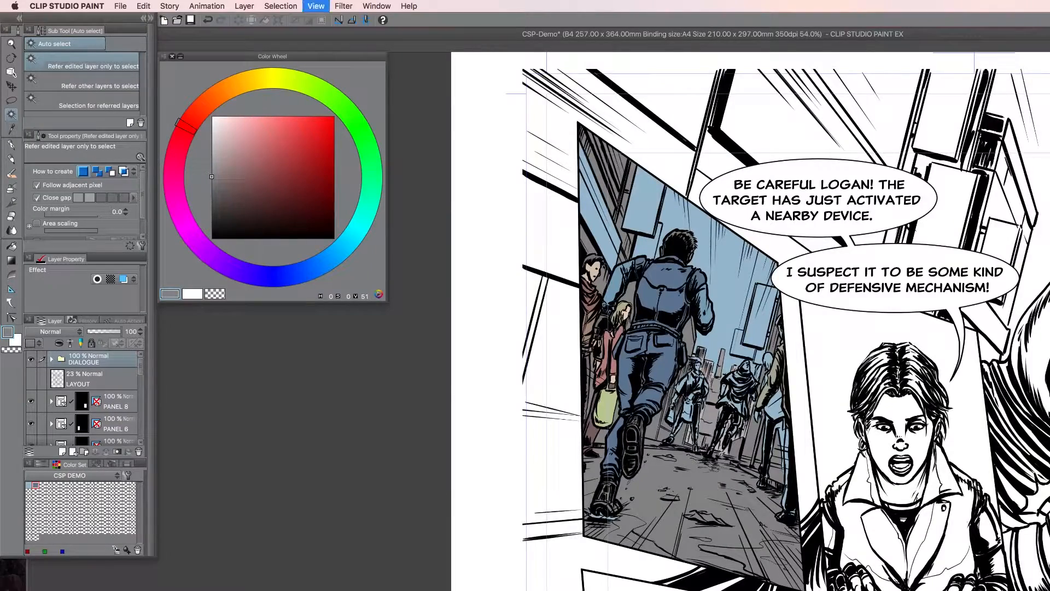
scroll(730, 403, down, 3)
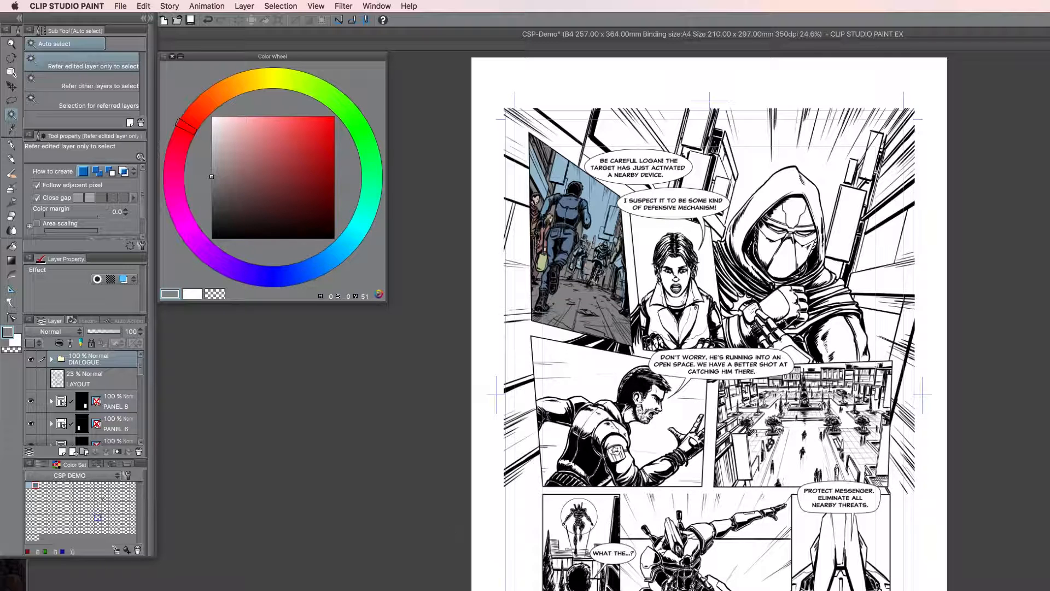
scroll(102, 422, down, 10)
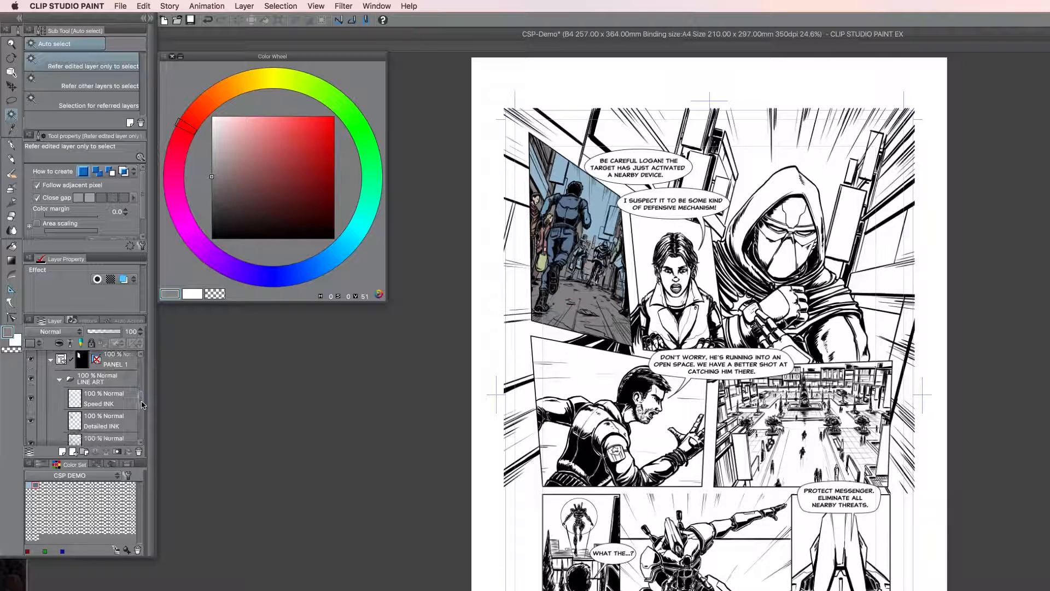
scroll(103, 422, down, 5)
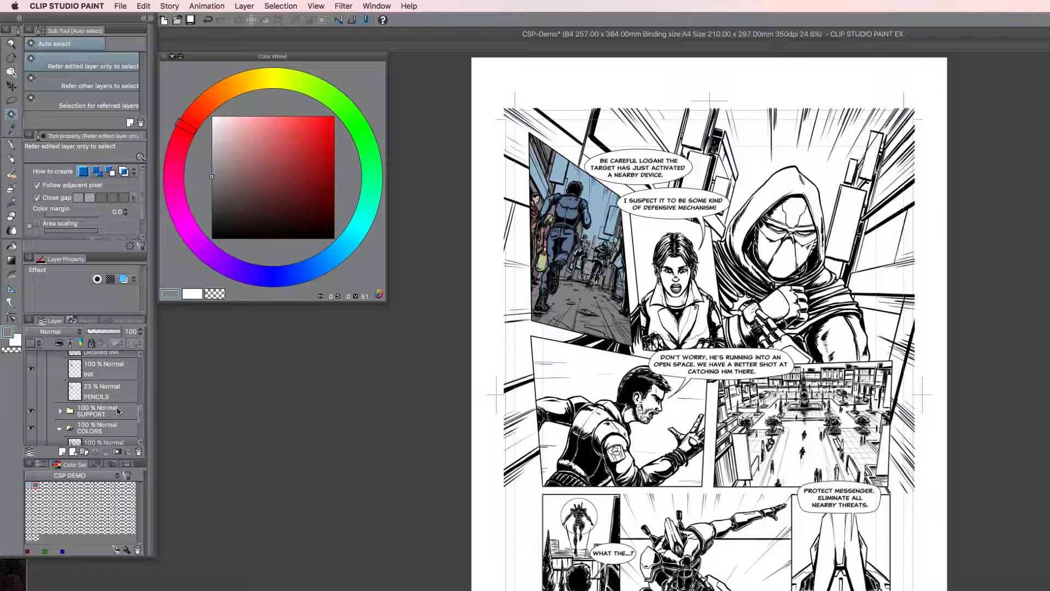
click(131, 436)
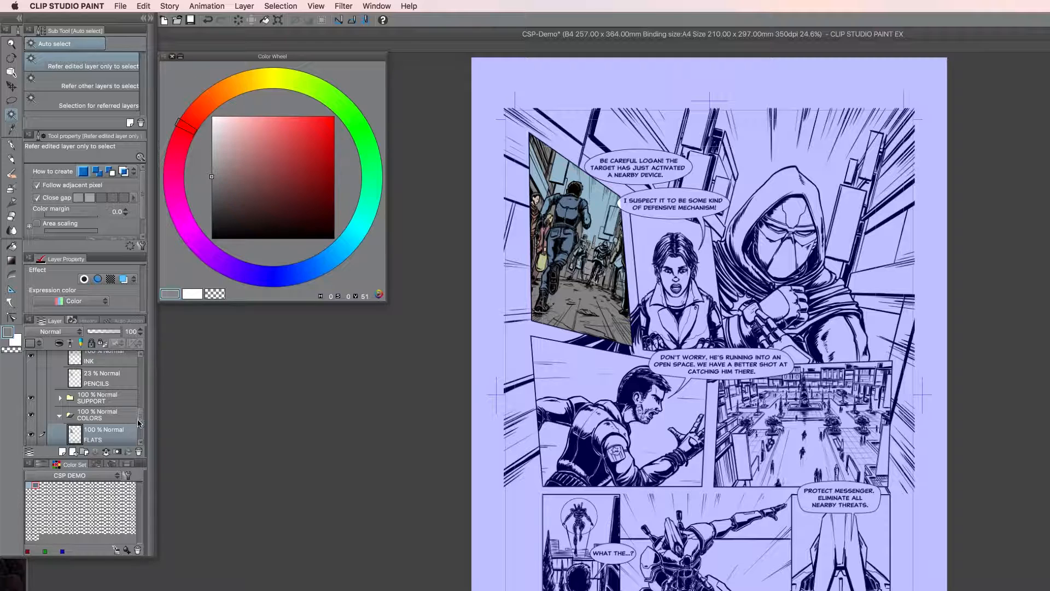
Set the opacity of the mask area display to 0 in the Layer/Frame preferences
drag(141, 419, 142, 409)
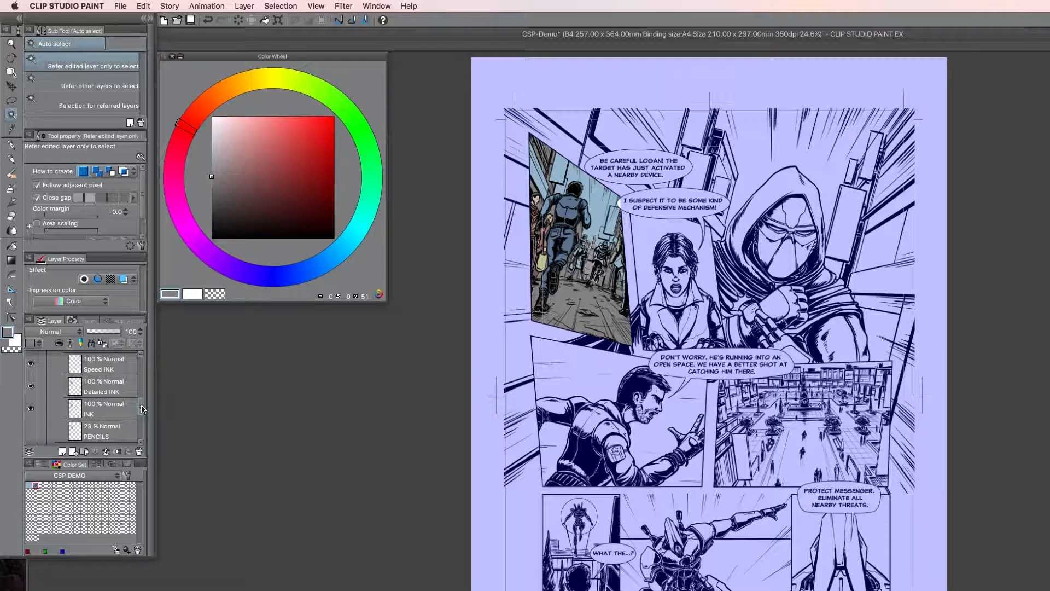
drag(142, 409, 141, 387)
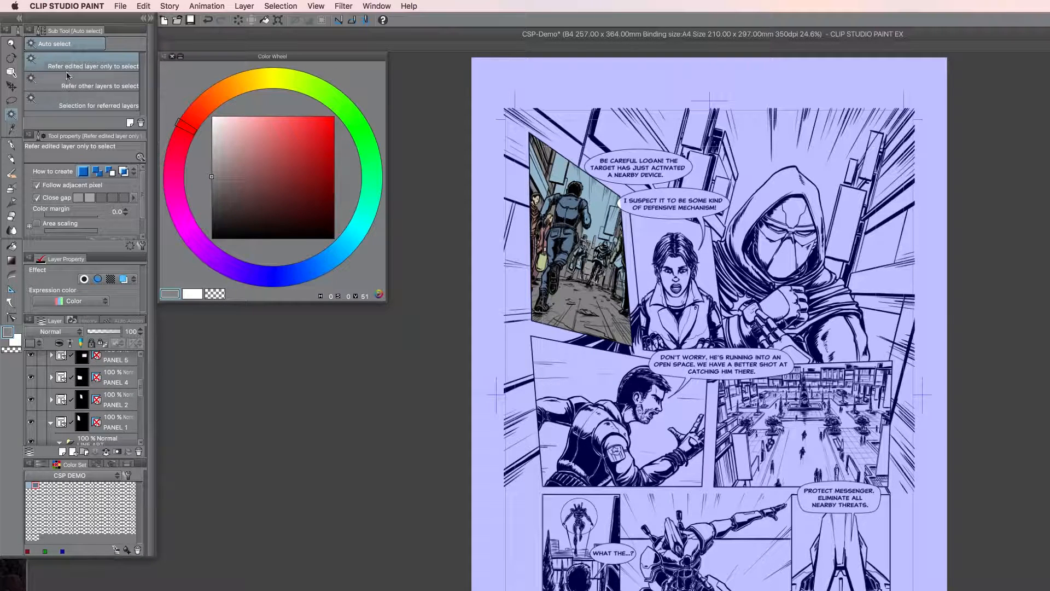
click(76, 6)
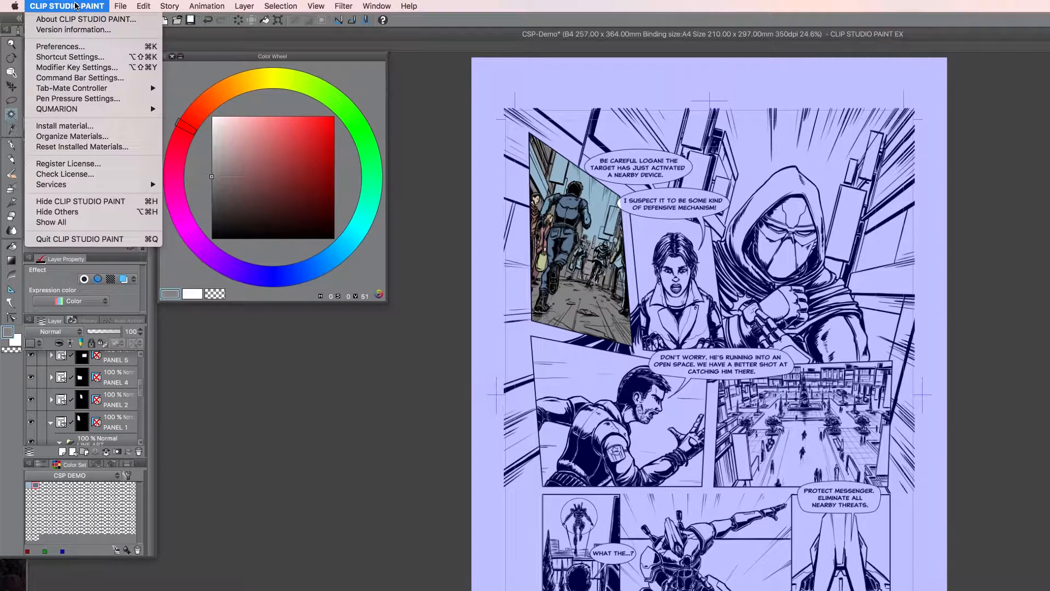
click(75, 47)
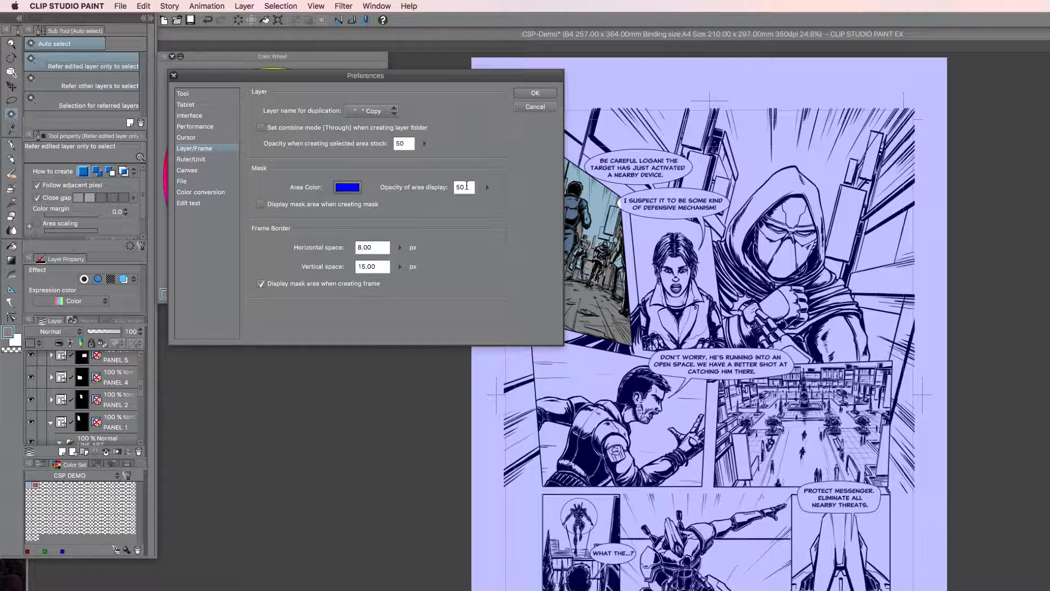
drag(466, 187, 436, 187)
text(0)
key(Return)
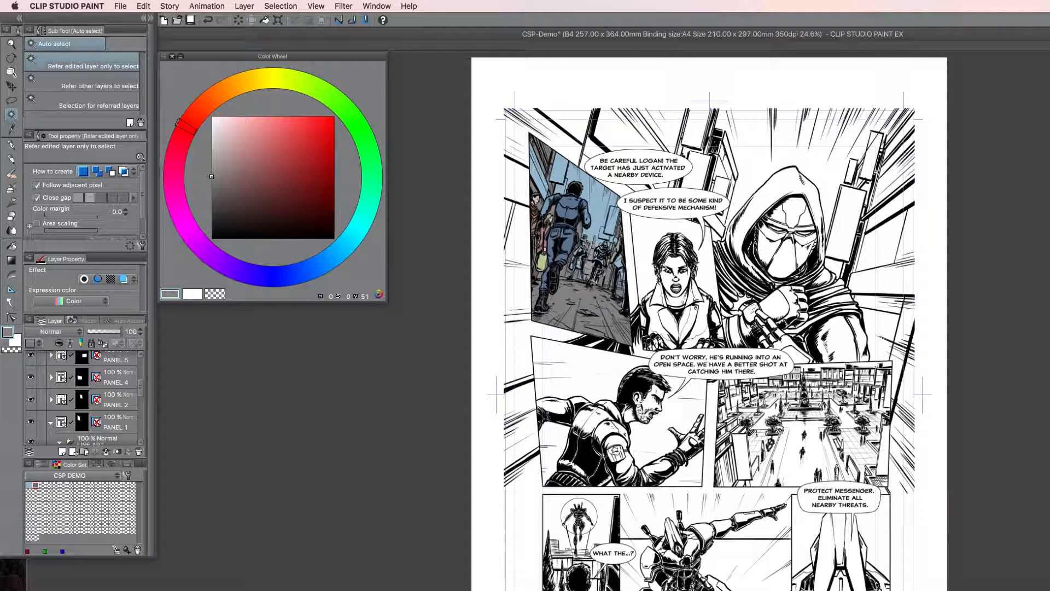
Select the PANEL 2 frame folder and the FLATS layer in turn to check the mask display, ending on FLATS
drag(141, 386, 142, 426)
click(114, 413)
click(111, 387)
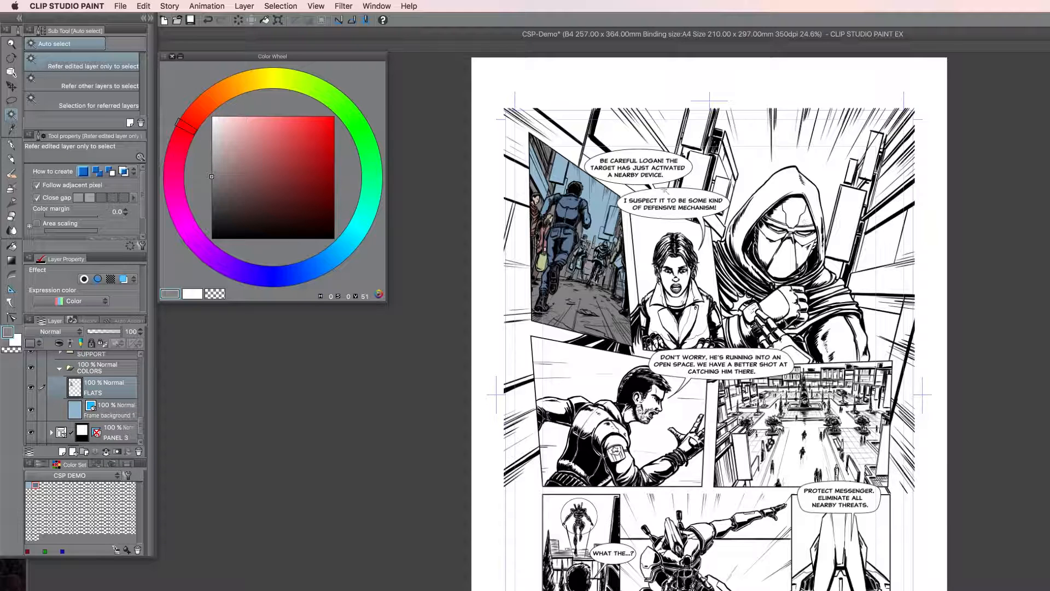
scroll(134, 421, down, 5)
click(127, 375)
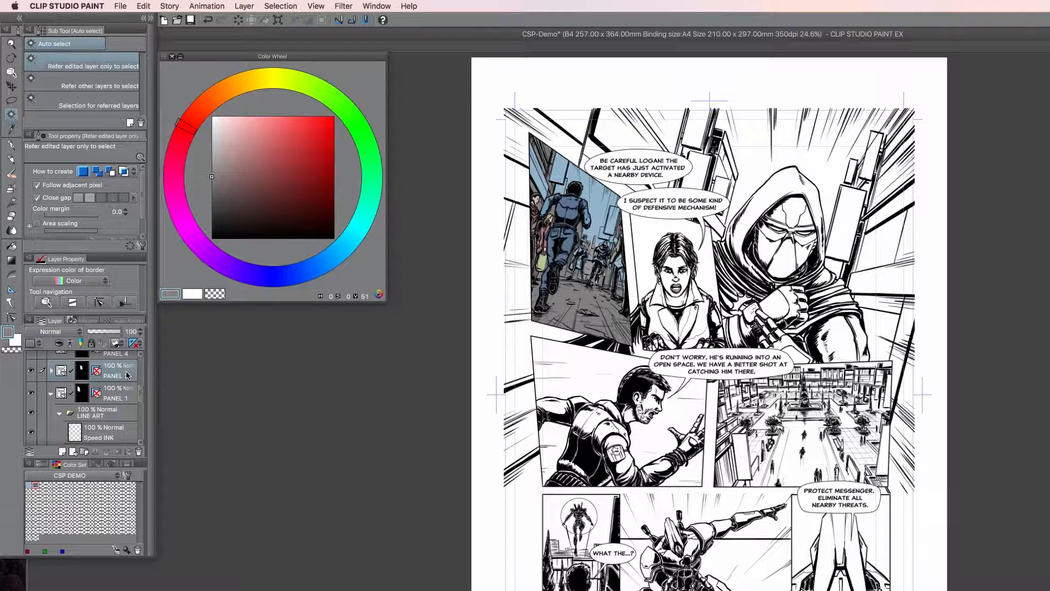
click(107, 398)
drag(140, 394, 139, 417)
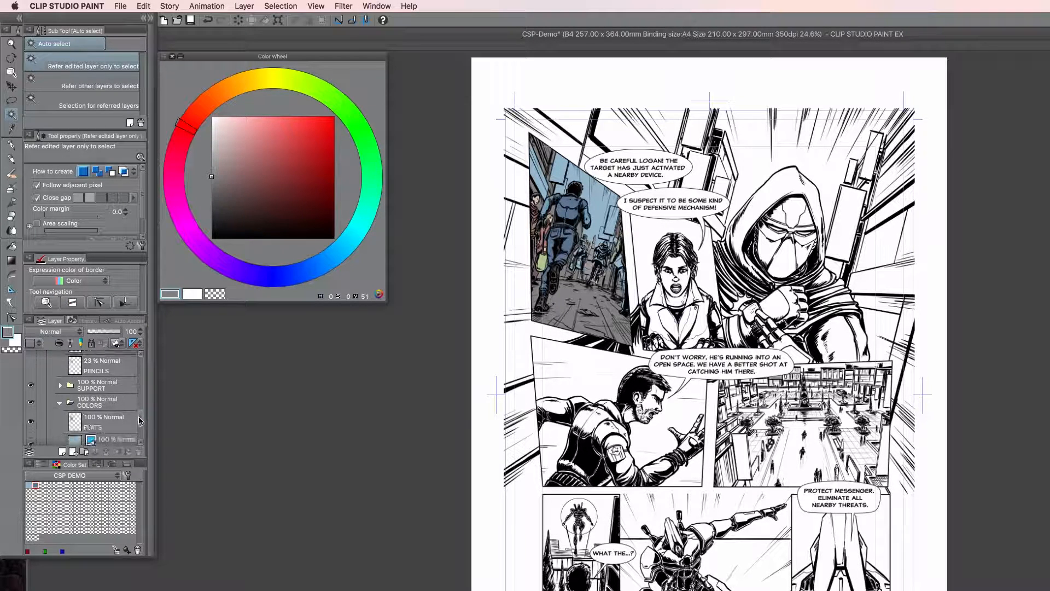
click(111, 420)
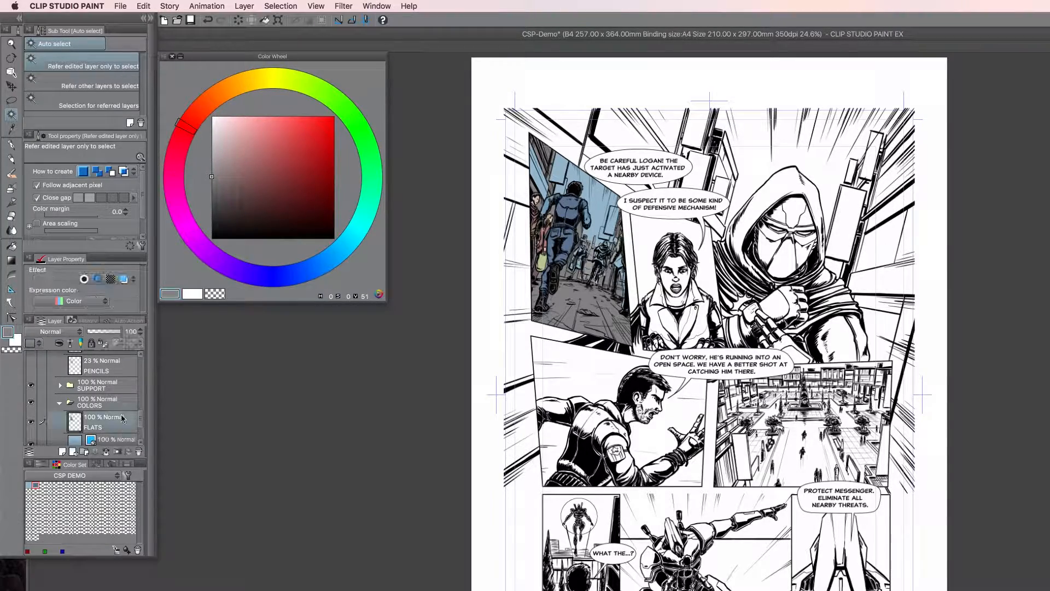
Select the gray alley ground in the first panel with Auto select, and add the gray wall areas around the running man
scroll(589, 277, up, 6)
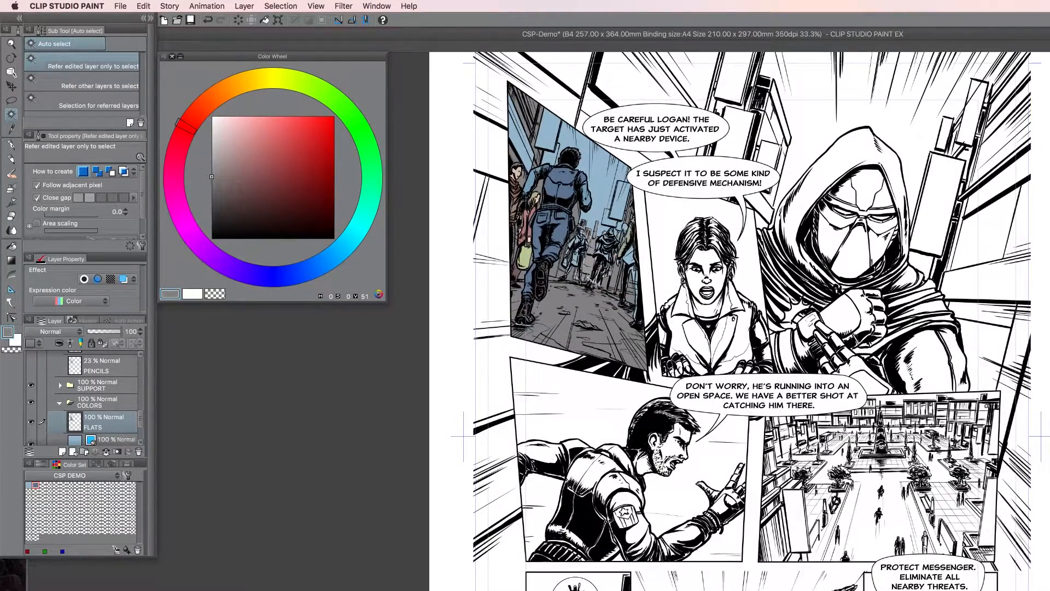
scroll(670, 358, up, 4)
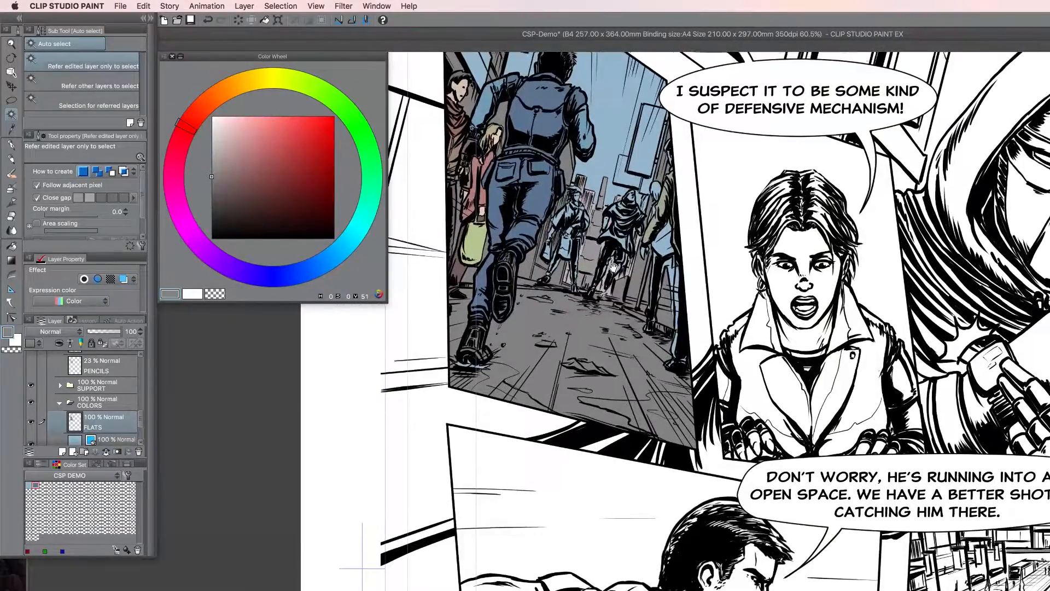
scroll(670, 358, up, 2)
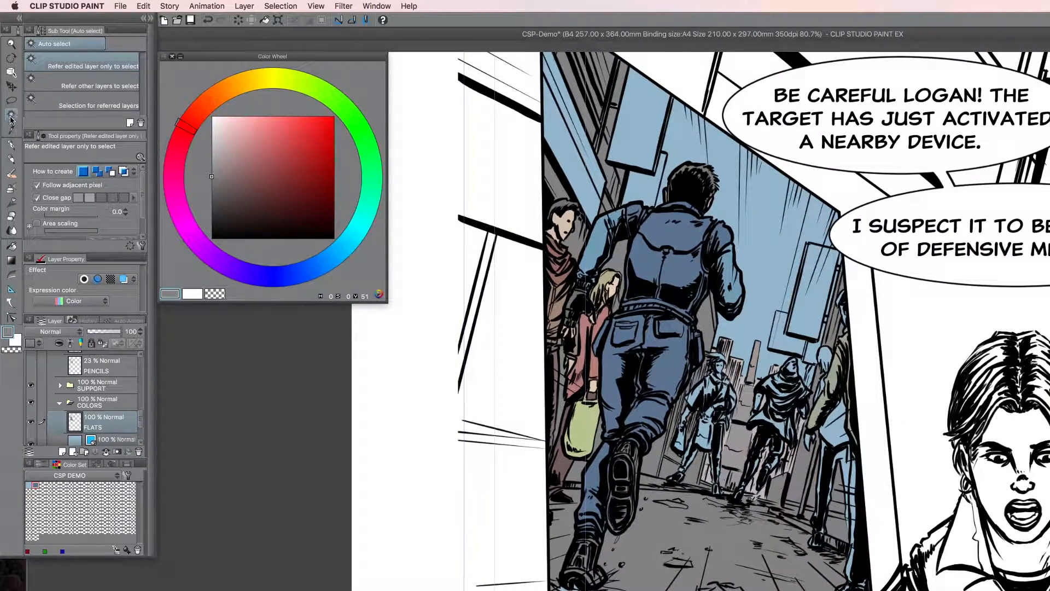
click(736, 558)
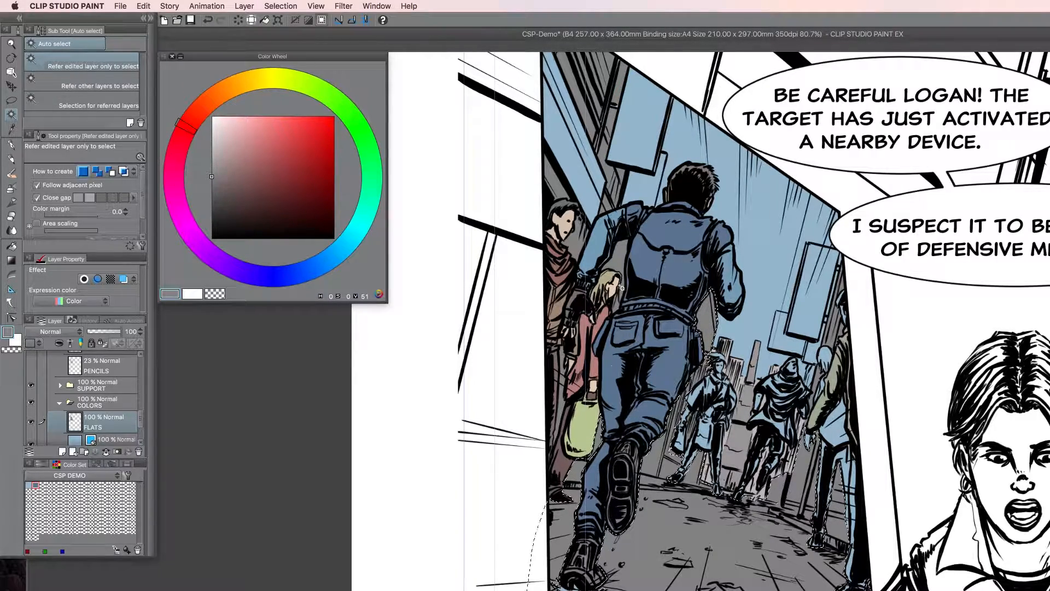
shift+click(620, 257)
shift+click(601, 198)
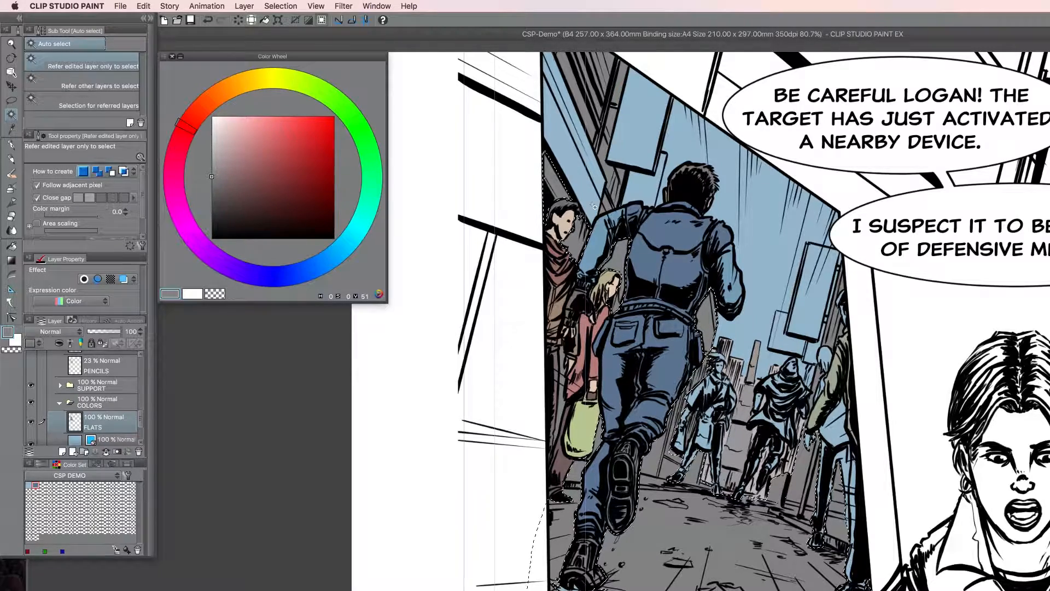
shift+click(600, 103)
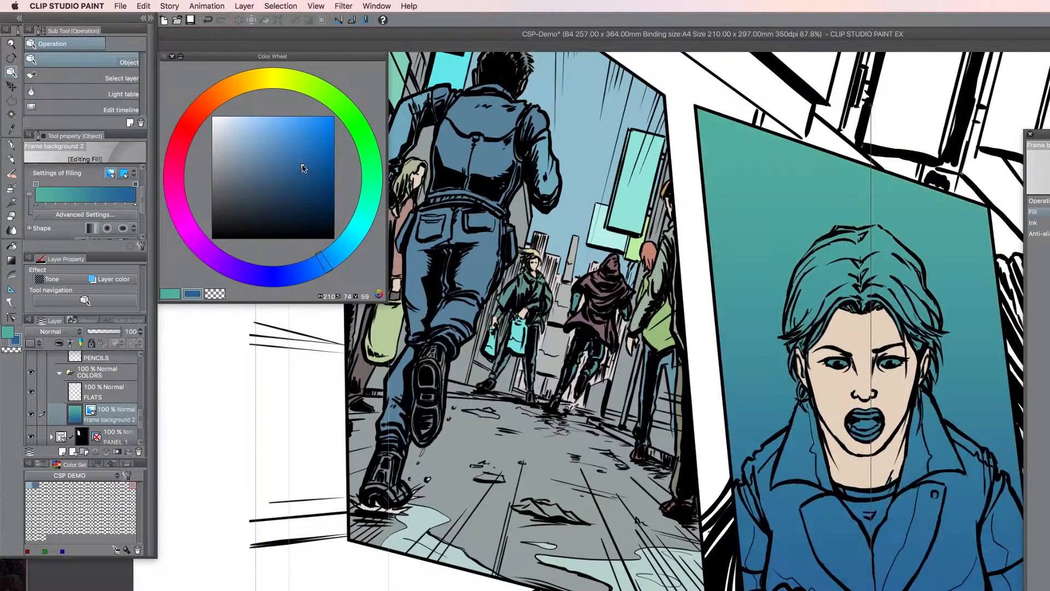
Mute the blue in the Frame background 2 gradient behind the woman in the second panel
drag(268, 197, 279, 179)
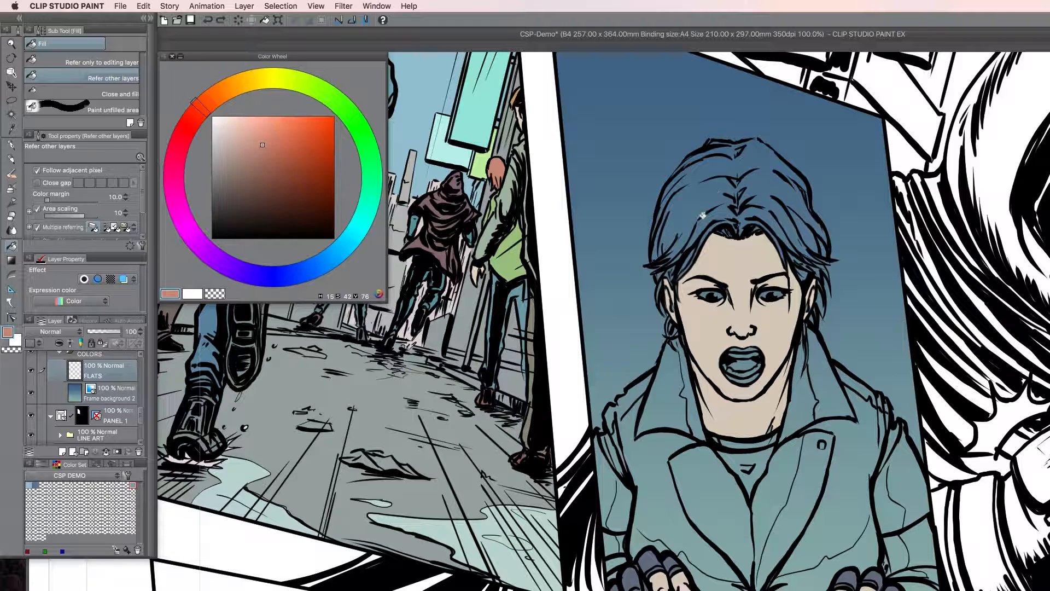
Try to fill the woman's hair with salmon orange while Close gap is off, and undo the fill
click(761, 180)
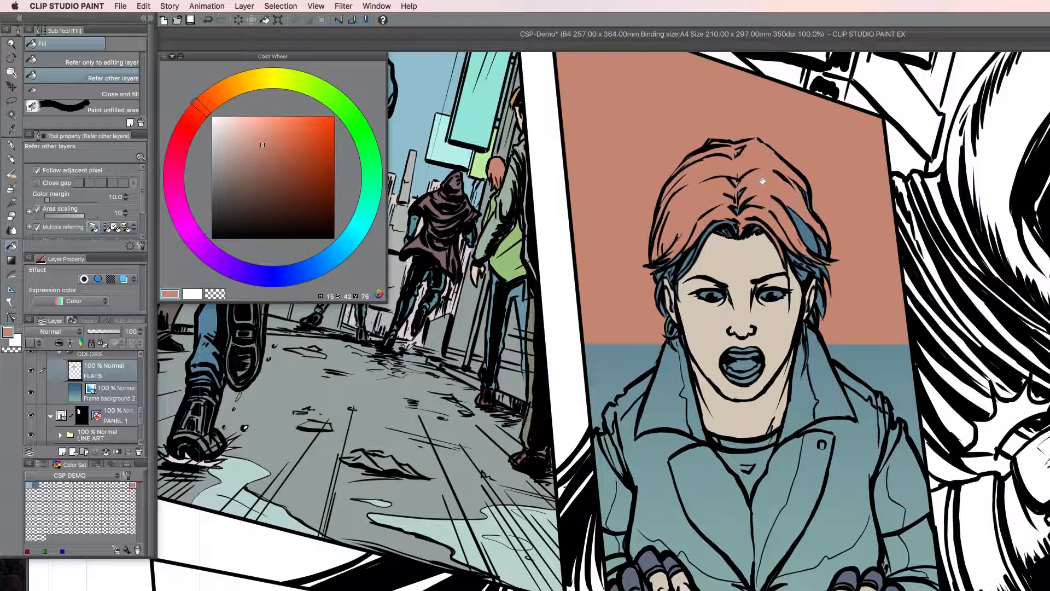
key(super+z)
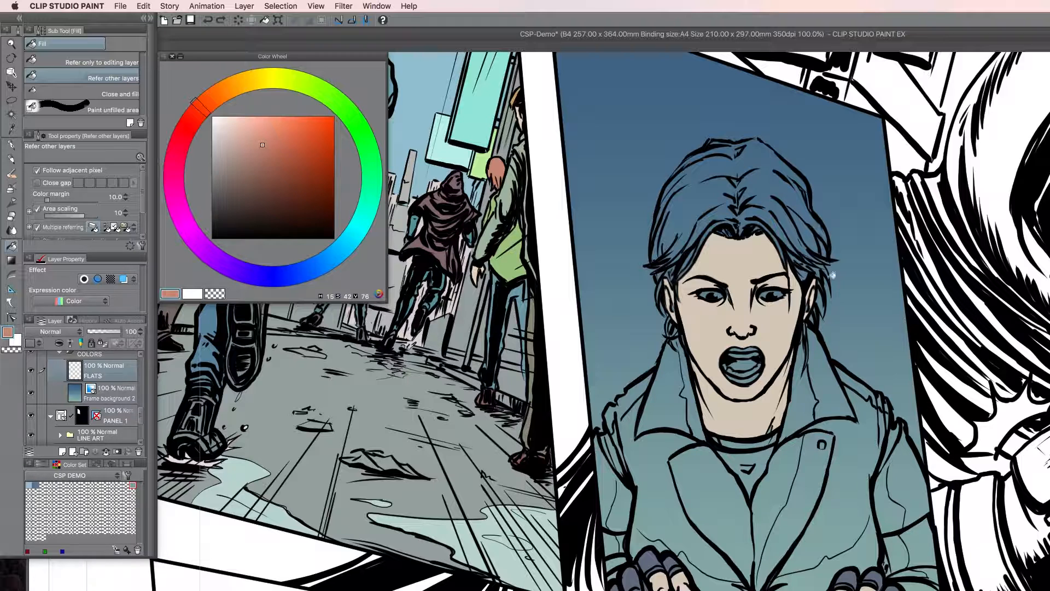
Turn on Close gap for the Refer other layers fill and fill the main sections of the woman's hair with salmon orange
click(37, 185)
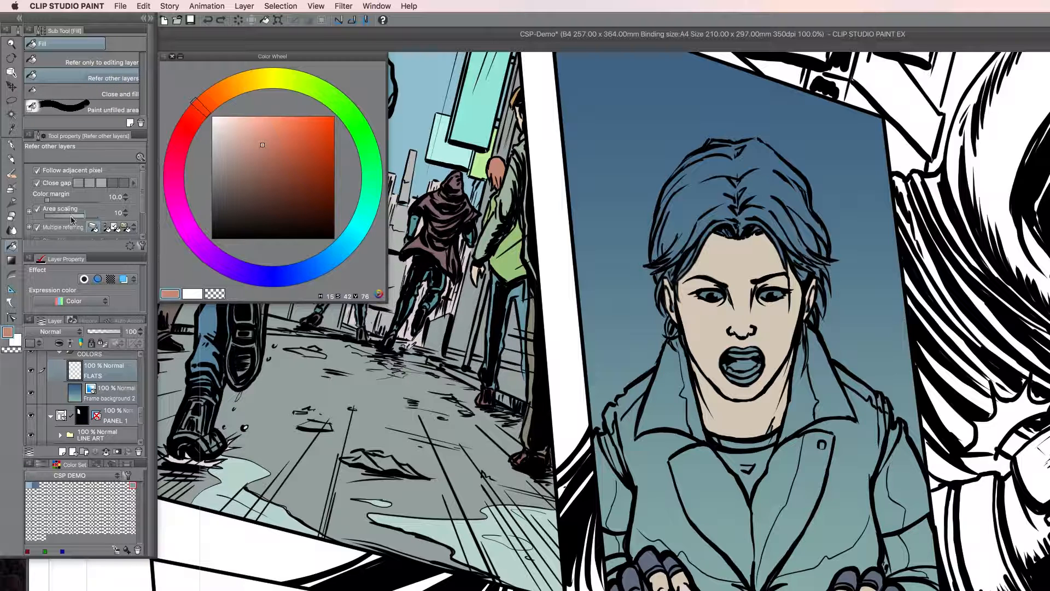
click(37, 184)
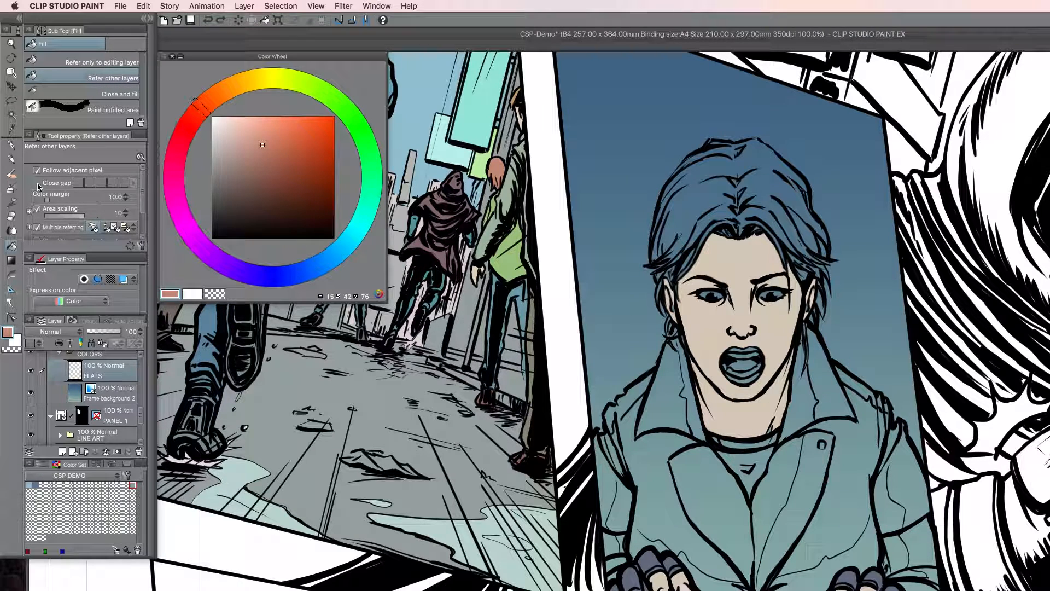
click(702, 200)
click(732, 147)
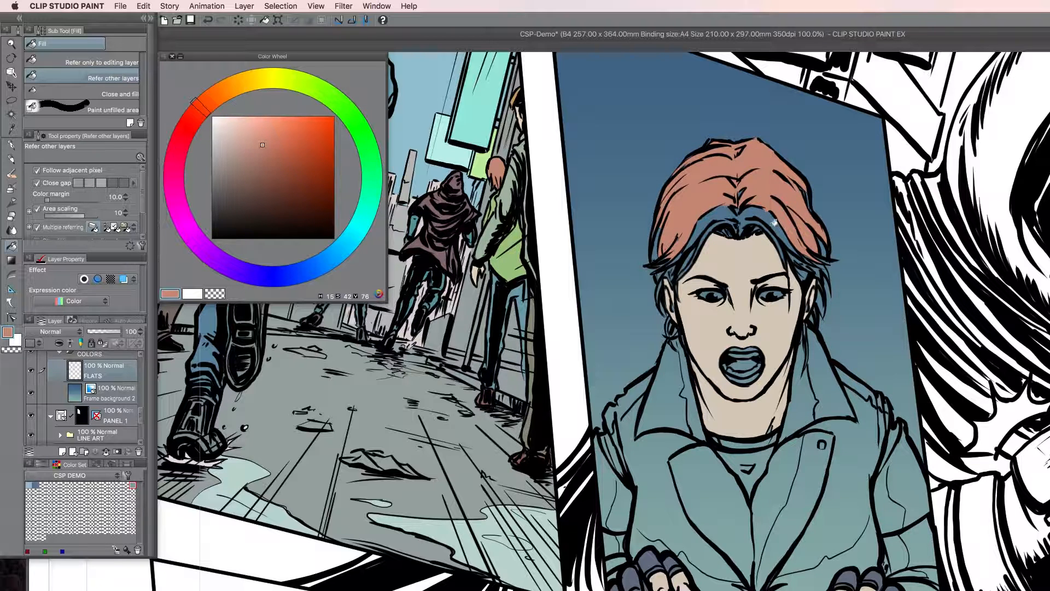
click(769, 208)
click(729, 211)
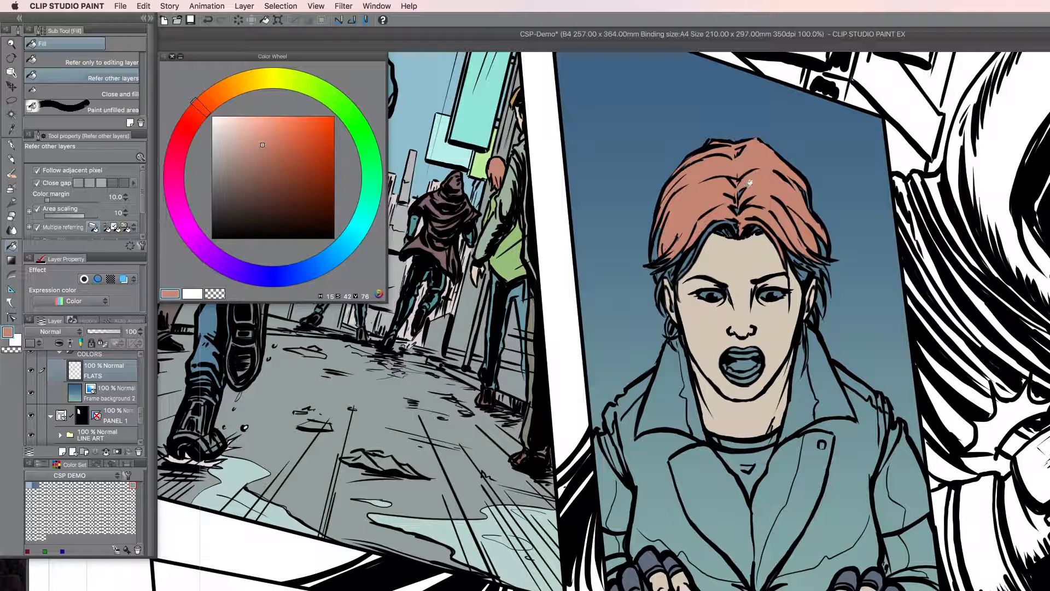
Fill the remaining strands around the woman's face with salmon orange, reducing Close gap to its smallest setting for narrow areas
scroll(743, 205, up, 8)
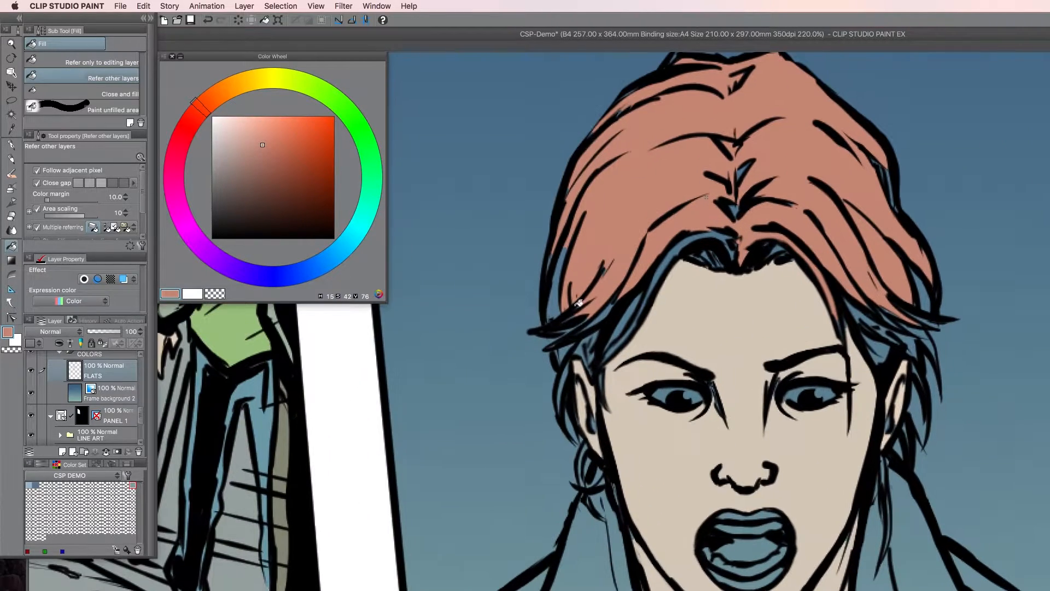
click(557, 292)
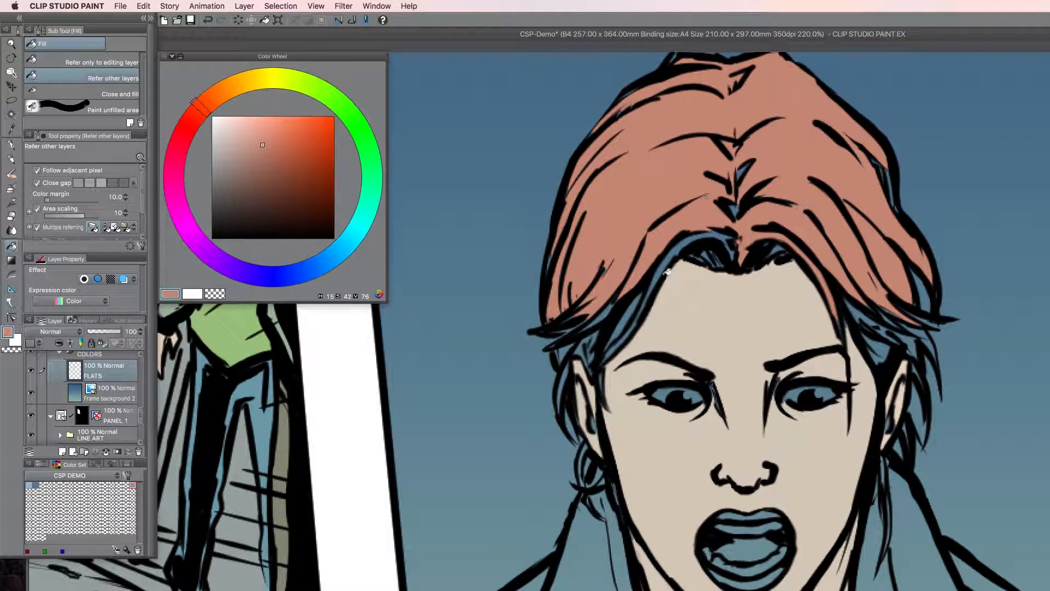
click(667, 261)
click(80, 184)
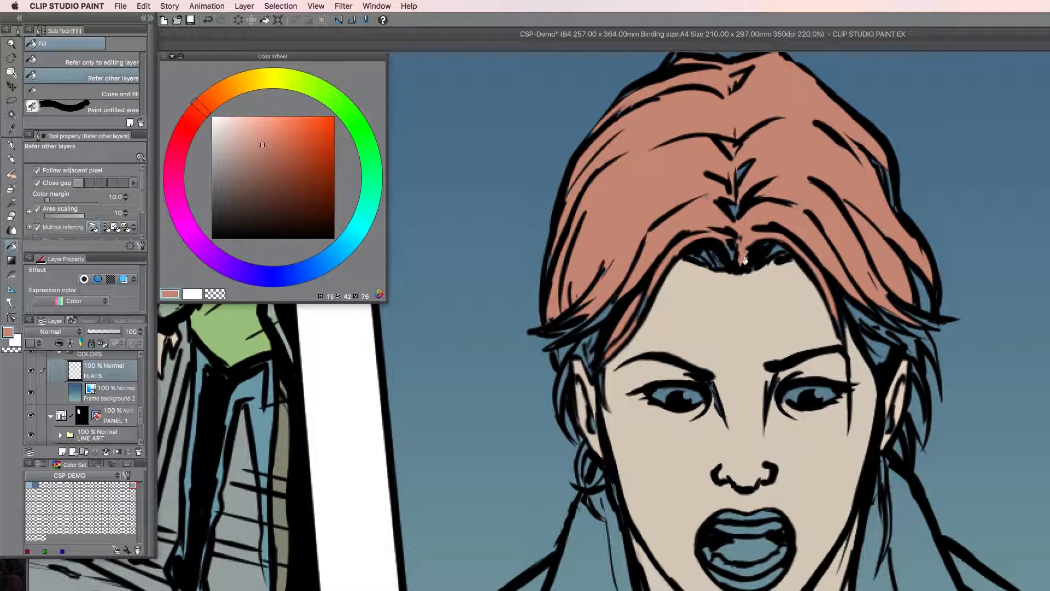
click(884, 345)
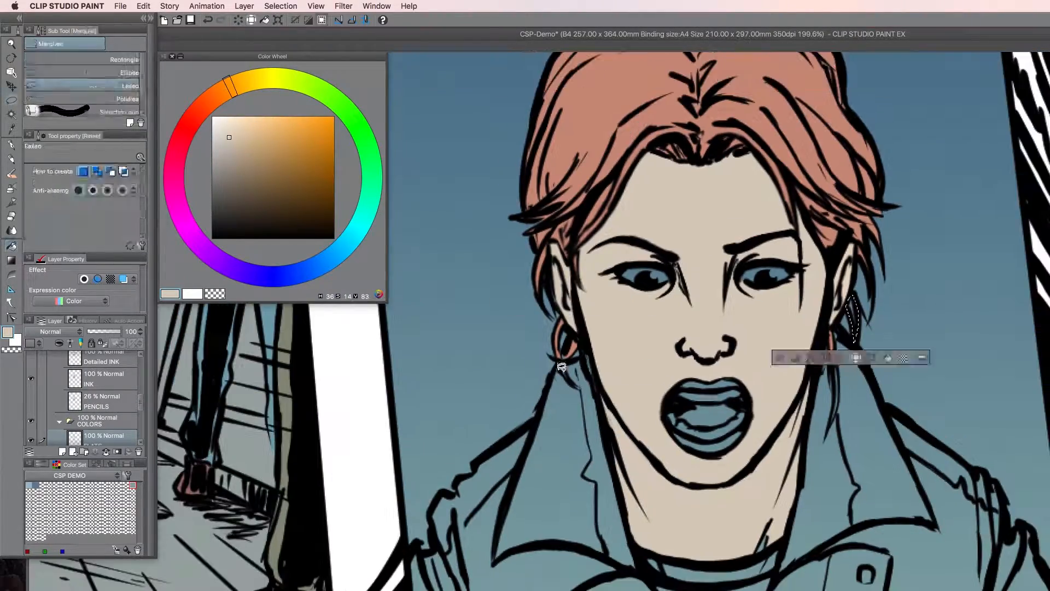
Lasso a small area at the woman's eye on the FLATS layer
drag(750, 267, 753, 264)
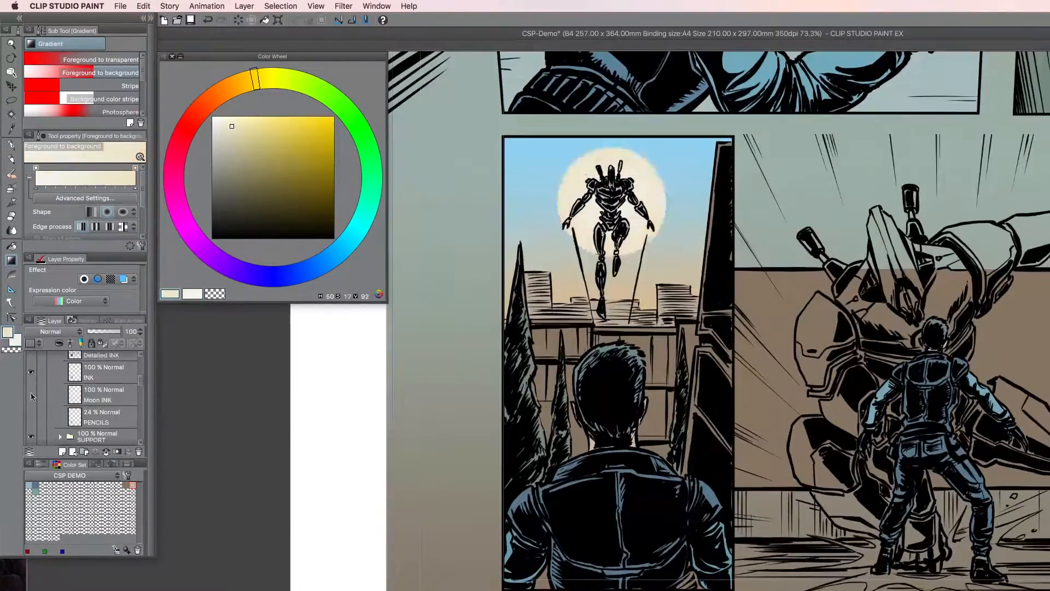
Auto-select the hooded figure's cloak on the FLATS layer, adding its separate section beside the woman's panel
click(11, 113)
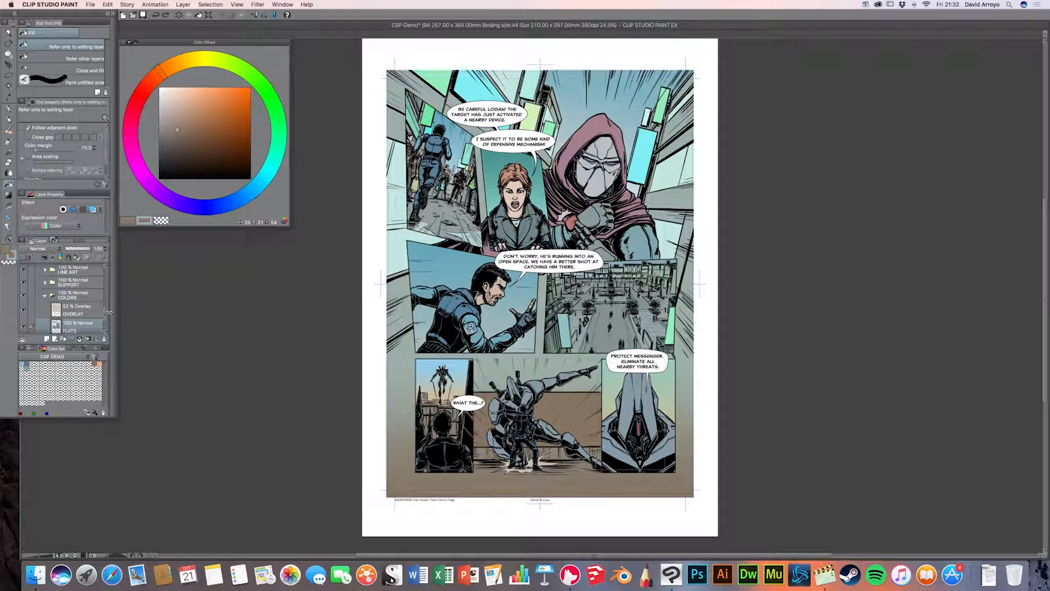
drag(106, 313, 105, 316)
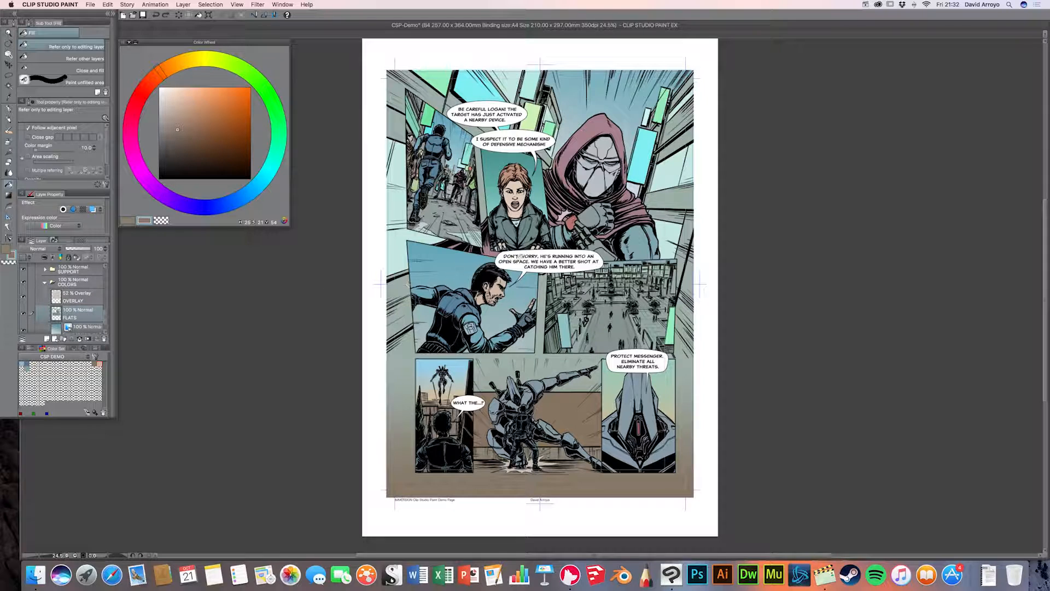
key(w)
click(561, 192)
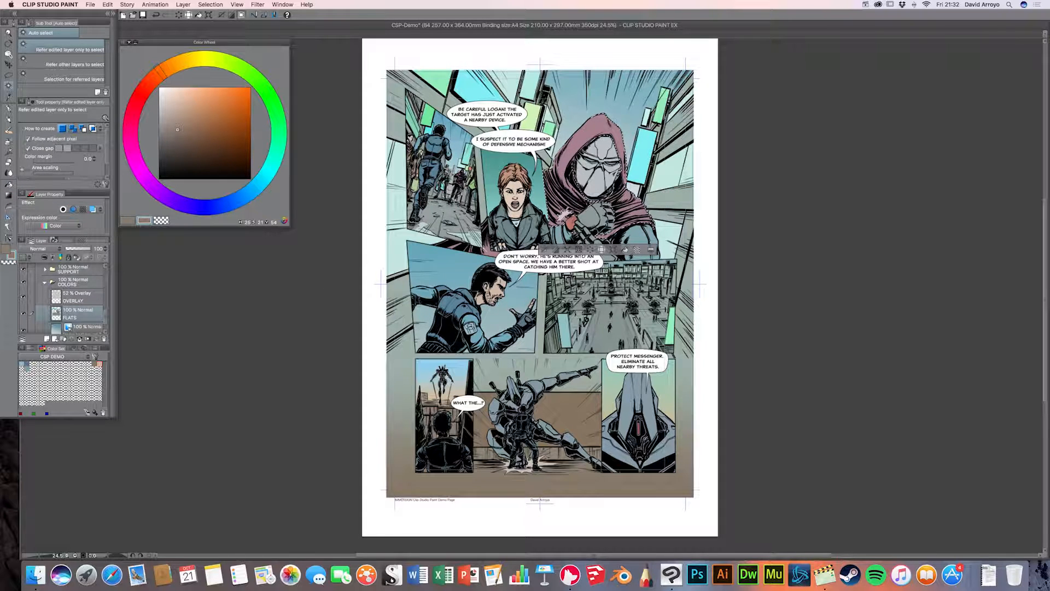
shift+click(490, 250)
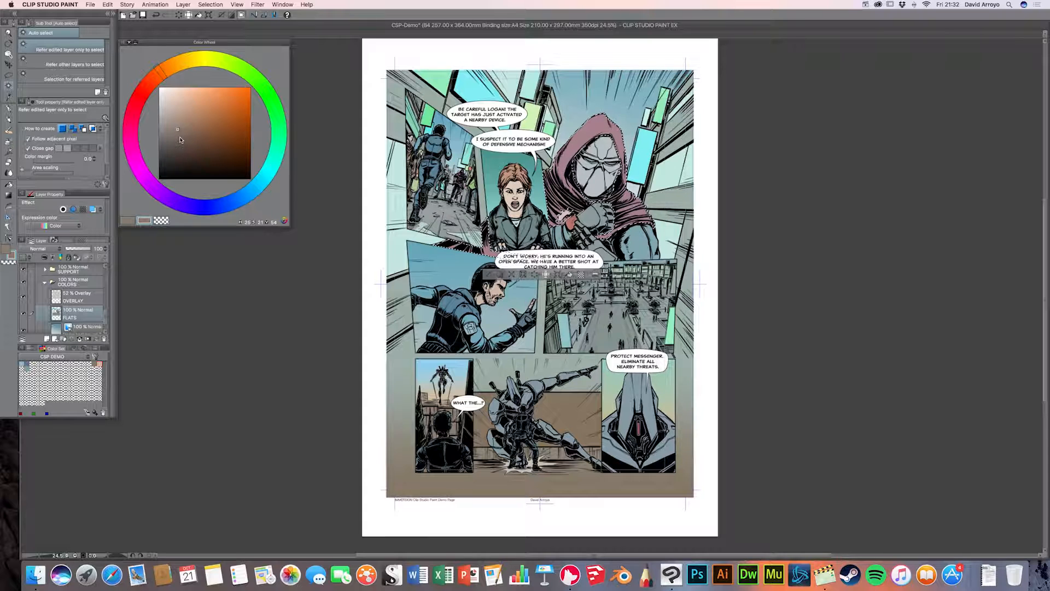
Recolor the selected cloak gray-blue, refilling the hood with a more saturated blue
click(174, 124)
mouse_move(255, 173)
mouse_down()
mouse_move(263, 178)
mouse_move(239, 199)
mouse_up()
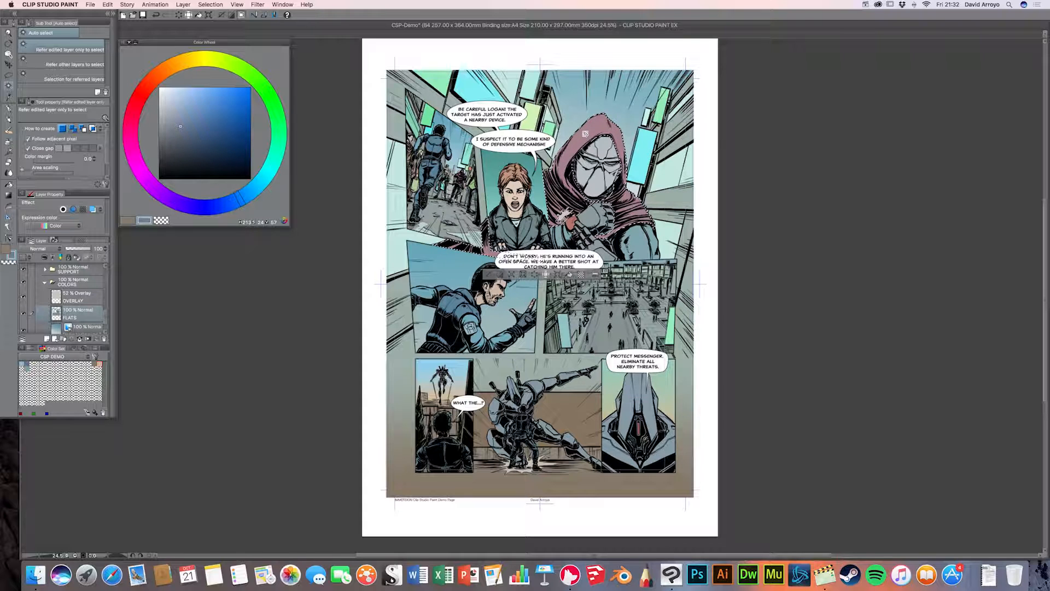
key(g)
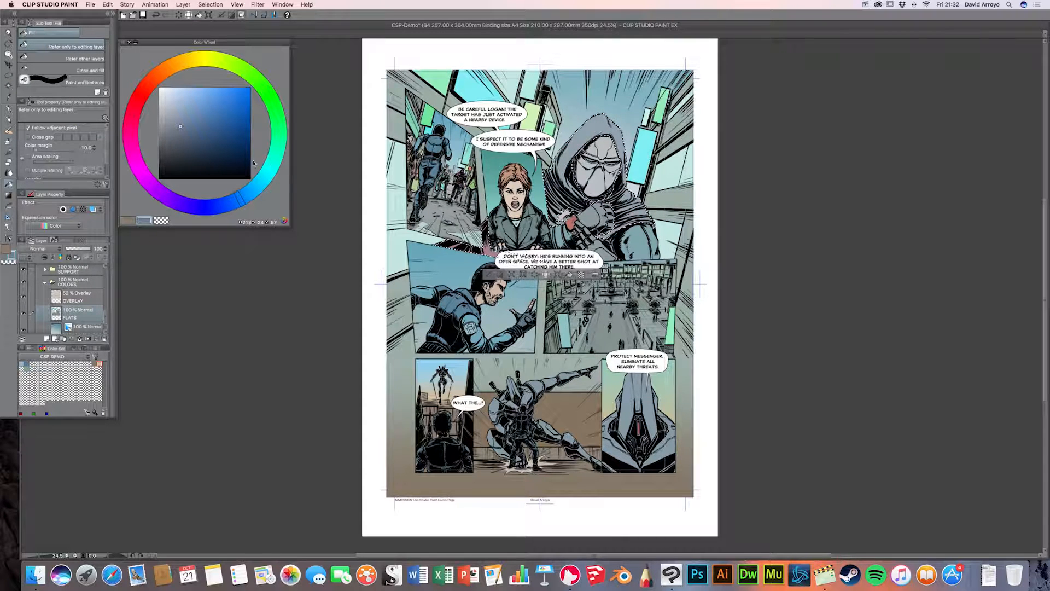
click(205, 130)
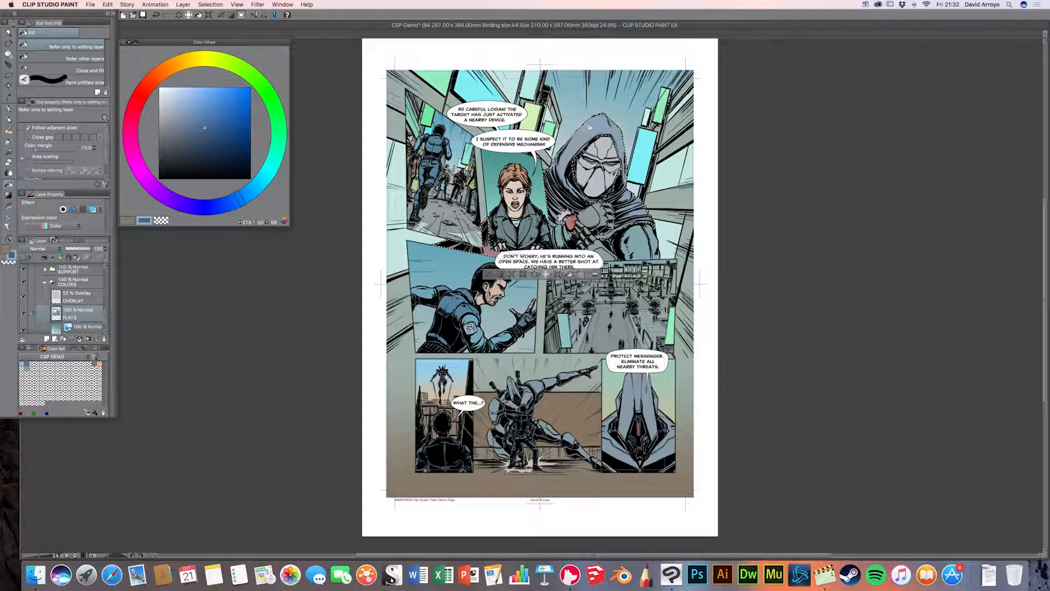
click(589, 127)
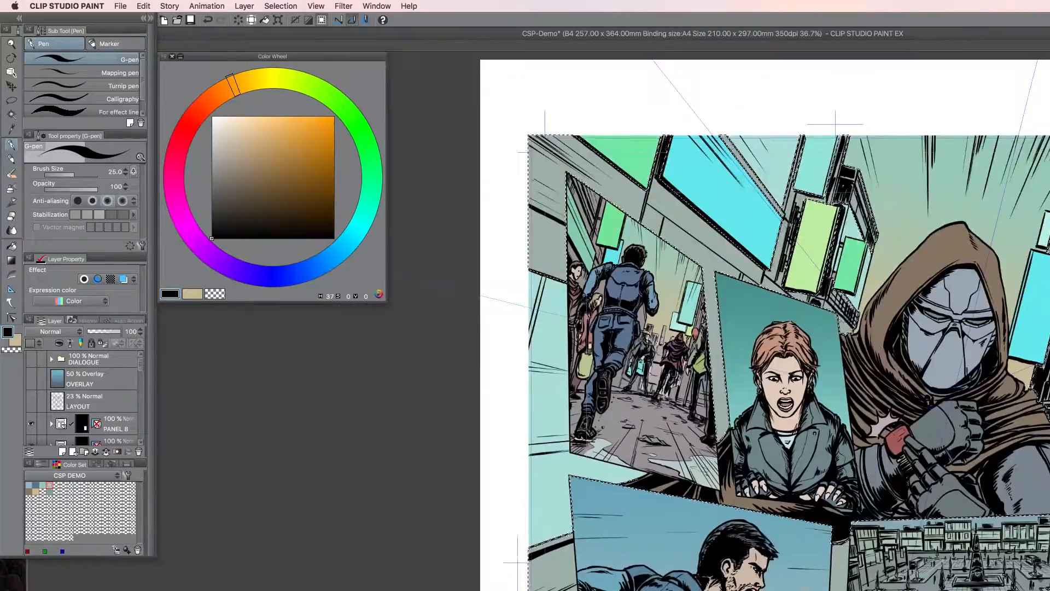
Enlarge the G-pen to size 30 and clear the selection around the hooded figure's panel
scroll(748, 325, right, 1)
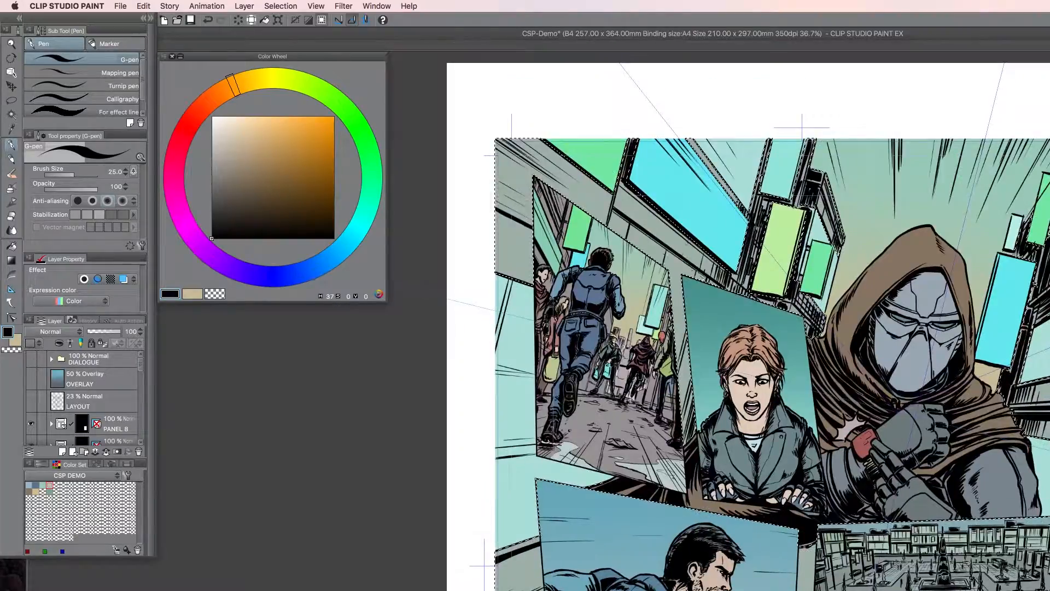
scroll(748, 325, down, 3)
scroll(644, 320, down, 5)
key(e)
key(p)
key(])
key(])
key(])
key(])
key(])
key(])
key(])
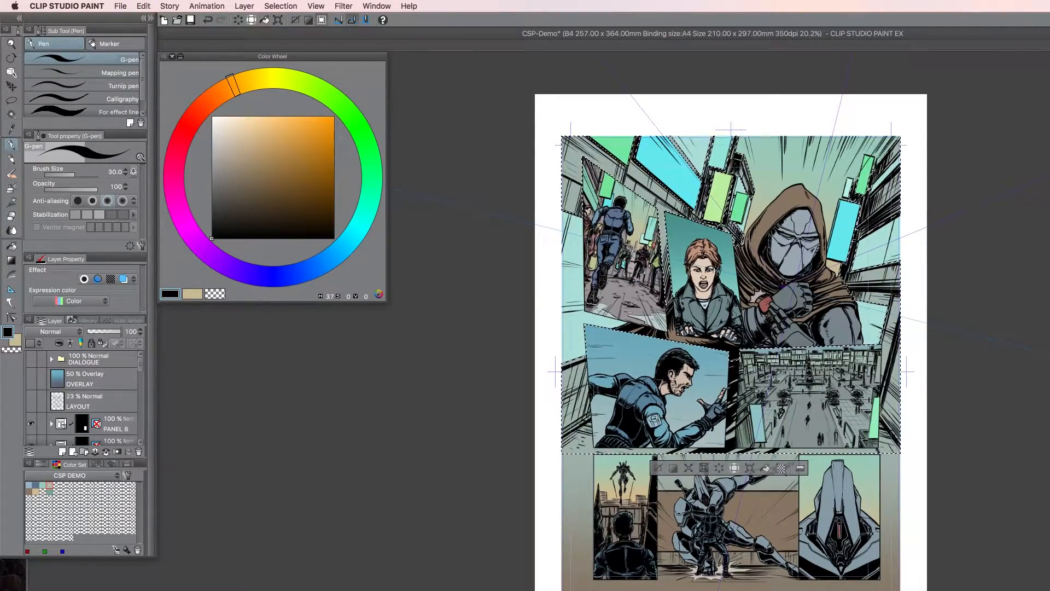
key(e)
key(super+d)
Recolor the frame backgrounds of the running man's and plaza panels with tan and green gradients using color set swatches
key(o)
click(735, 455)
drag(141, 389, 137, 433)
key(p)
scroll(731, 342, up, 4)
scroll(731, 342, down, 5)
key(o)
scroll(730, 343, down, 3)
click(109, 400)
click(42, 485)
click(36, 491)
click(110, 386)
click(49, 492)
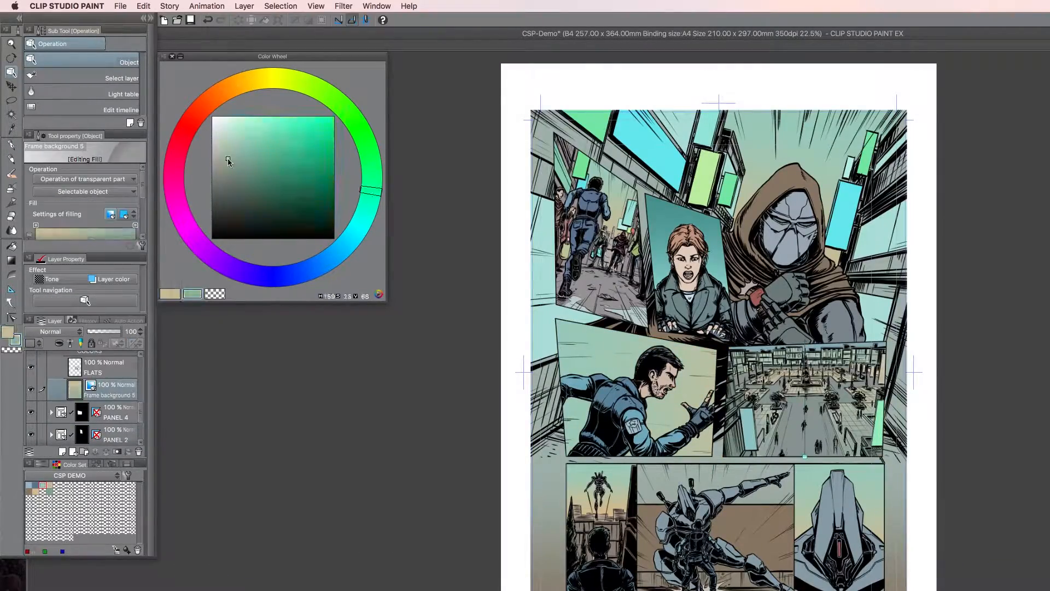
Fill the plaza's ground with muted gray-green on the FLATS layer and clear the selection
click(103, 392)
key(g)
key(m)
key(g)
key(super+d)
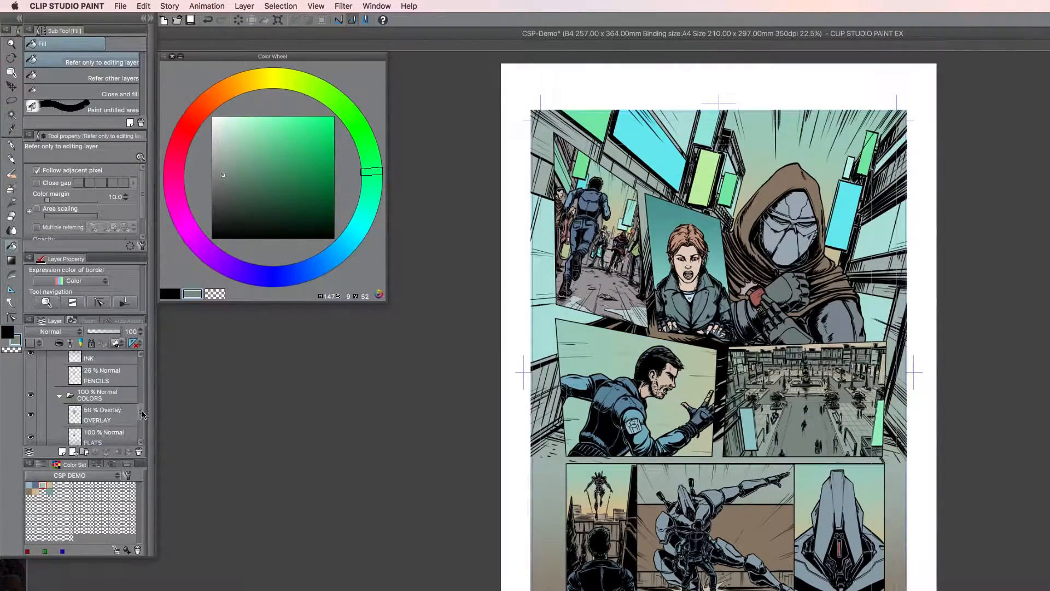
Draw G-pen speed lines behind the woman on her panel's BG INK layer and clear the selection
key(p)
scroll(704, 284, up, 4)
key(o)
click(711, 469)
click(104, 381)
key(p)
drag(586, 169, 630, 268)
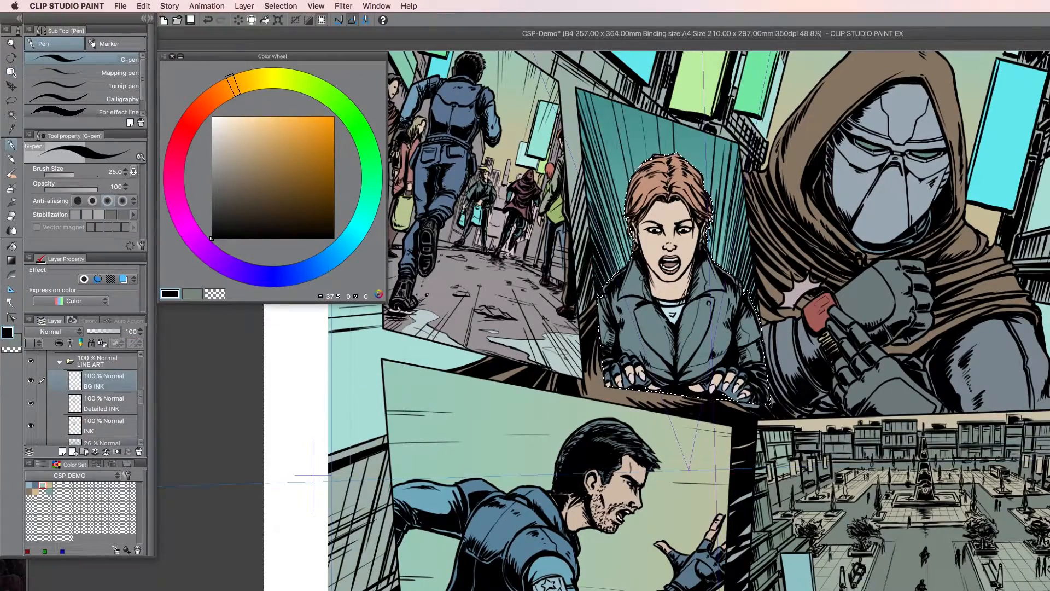
key(super+d)
Recolor the woman's panel frame background with a blue swatch and show its OVERLAY layer
scroll(916, 299, down, 3)
key(o)
scroll(107, 392, down, 3)
click(109, 415)
click(36, 485)
scroll(106, 392, down, 3)
click(31, 369)
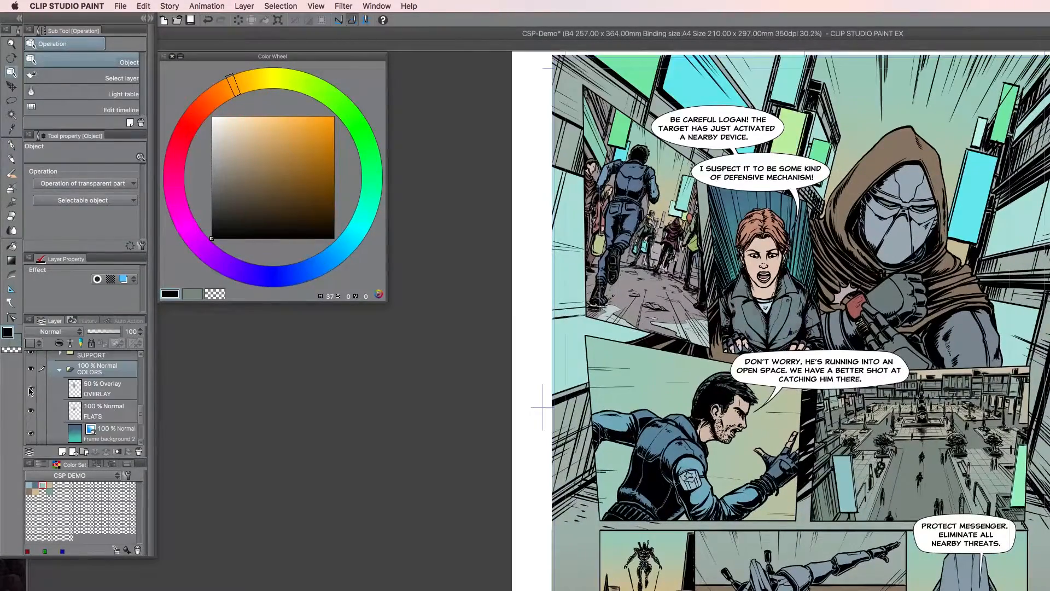
Add a new layer and draw several pen strokes around the woman's panel
key(g)
scroll(107, 392, down, 3)
click(63, 451)
key(p)
scroll(766, 296, up, 4)
drag(572, 290, 608, 328)
drag(731, 299, 703, 348)
drag(568, 309, 552, 357)
drag(705, 388, 675, 405)
Hide the dialogue, add another pen stroke near the woman's panel, and choose an orange hue
scroll(88, 396, up, 10)
click(31, 359)
mouse_move(628, 124)
mouse_down()
mouse_move(591, 171)
mouse_move(602, 169)
mouse_up()
scroll(711, 306, down, 1)
scroll(711, 307, down, 4)
key(o)
click(235, 99)
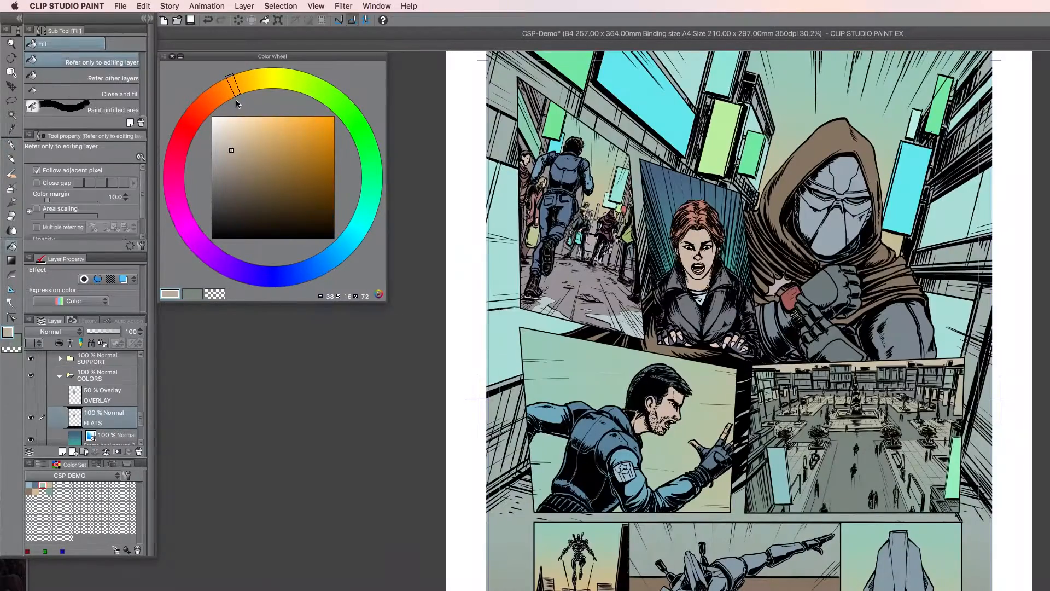
Show the dialogue again and hide the page-level OVERLAY layer
scroll(523, 347, down, 1)
scroll(88, 396, up, 10)
click(31, 359)
click(62, 380)
key(g)
click(31, 377)
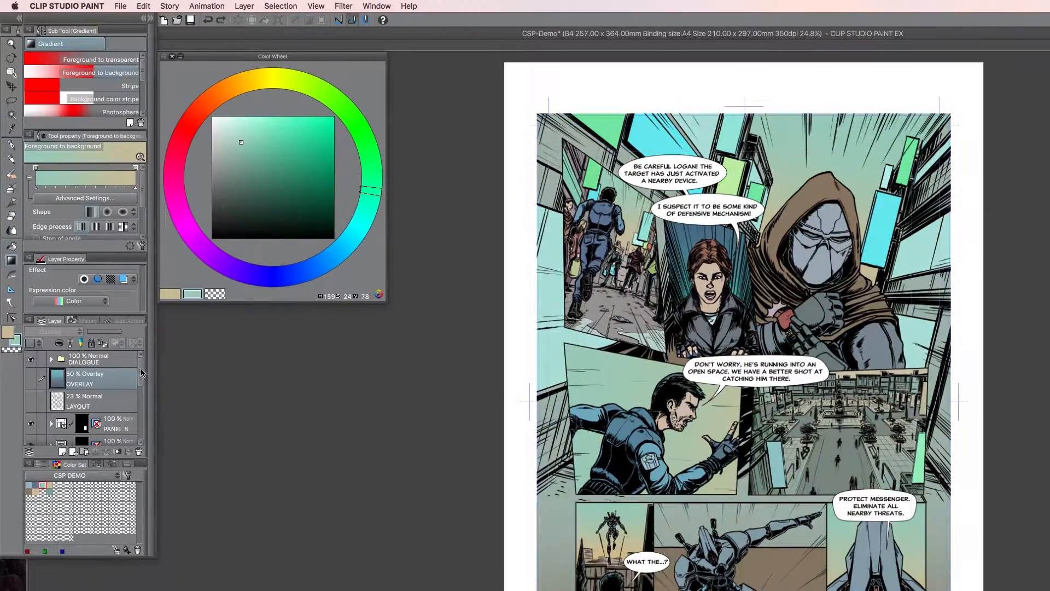
key(g)
Outline an area of the hooded figure's panel with the Polyline selection on its FLATS layer
scroll(87, 397, down, 10)
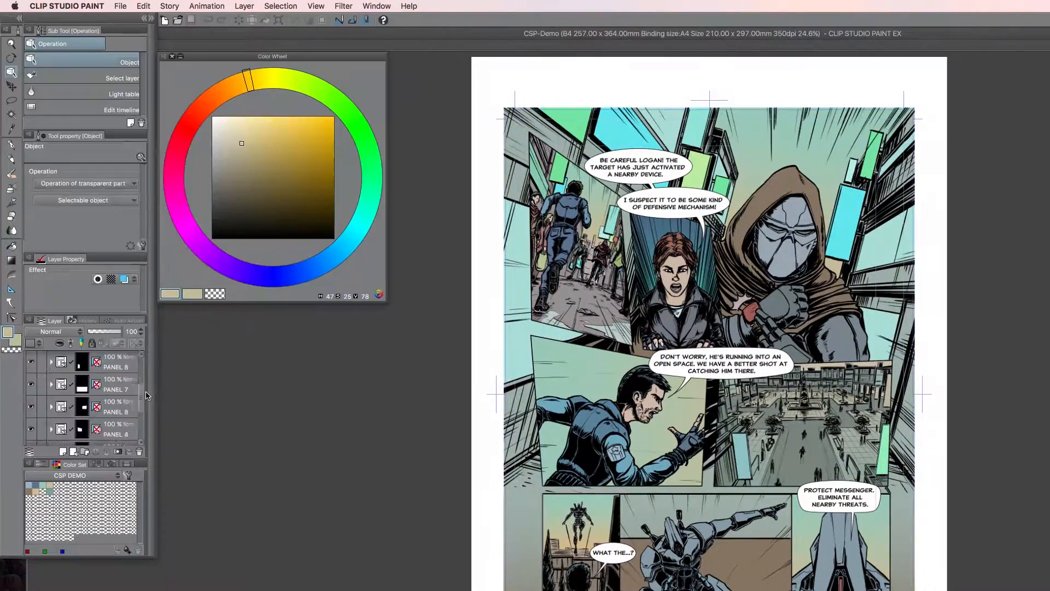
mouse_move(142, 387)
mouse_down()
mouse_move(142, 373)
mouse_move(142, 394)
mouse_up()
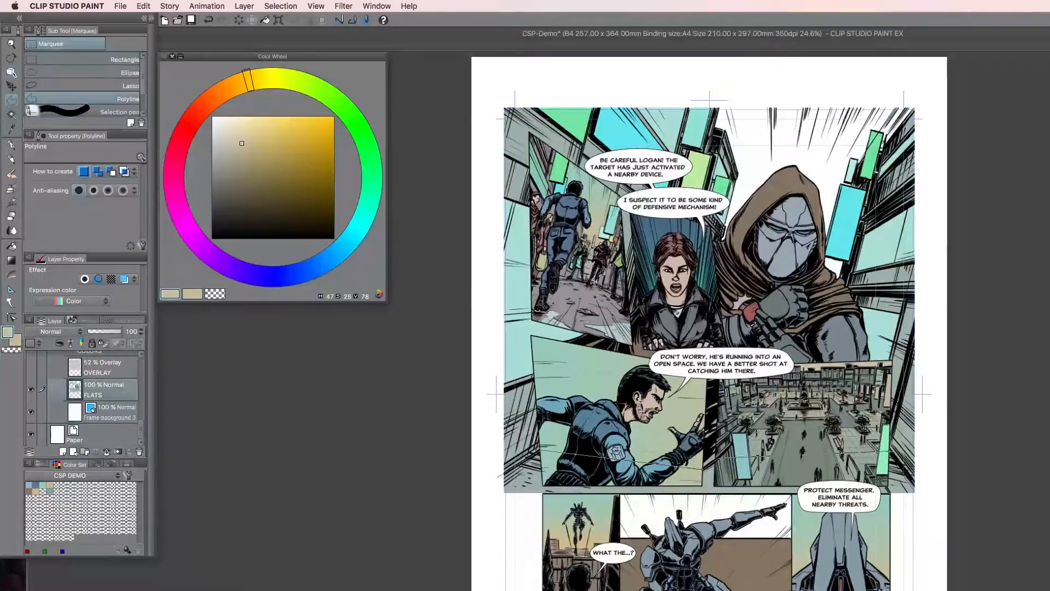
scroll(711, 306, up, 1)
scroll(711, 307, down, 1)
click(116, 374)
click(769, 246)
click(821, 339)
click(104, 417)
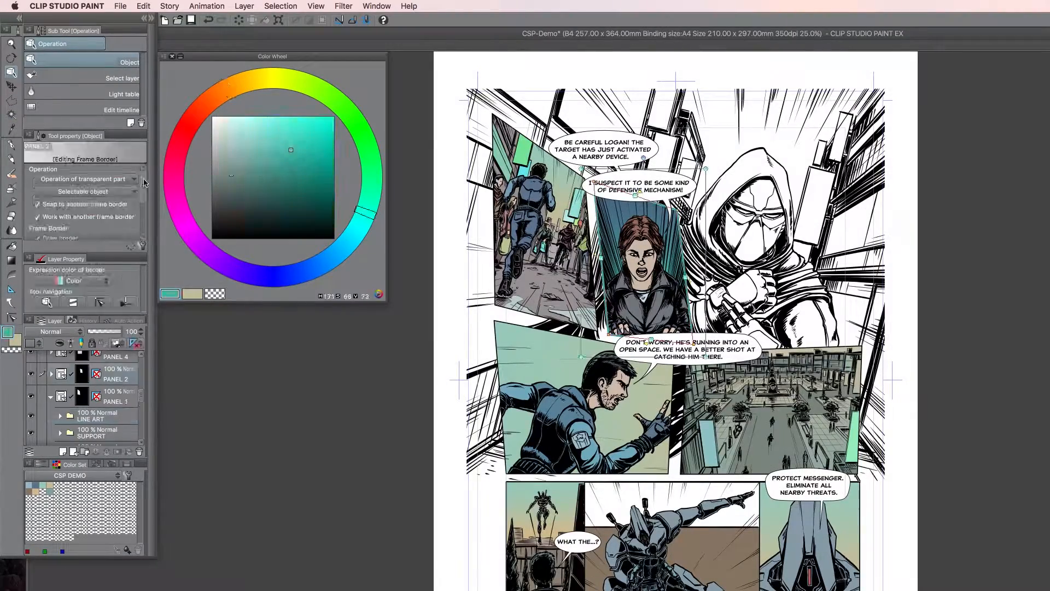
Lasso the first thin trees in the plaza panel and fill them with muted green on the FLATS layer
scroll(88, 396, down, 3)
click(104, 389)
scroll(777, 424, up, 5)
key(g)
click(85, 62)
key(m)
scroll(765, 328, down, 1)
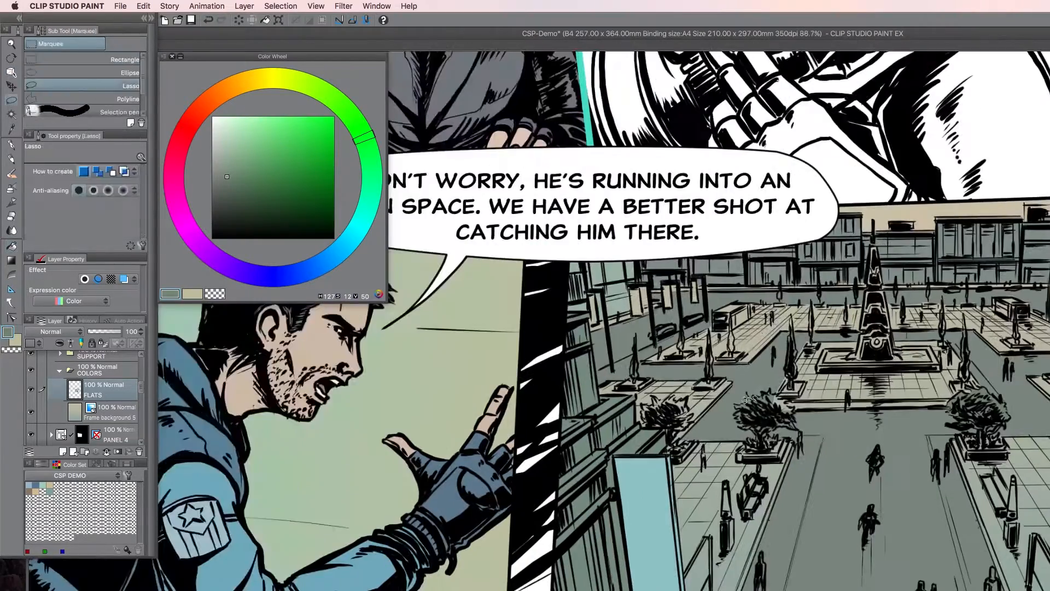
scroll(711, 339, up, 2)
drag(748, 304, 747, 306)
drag(860, 279, 858, 282)
key(g)
scroll(711, 350, up, 2)
Lasso the remaining plaza trees, fill them with the same muted green, and clear the selection
key(m)
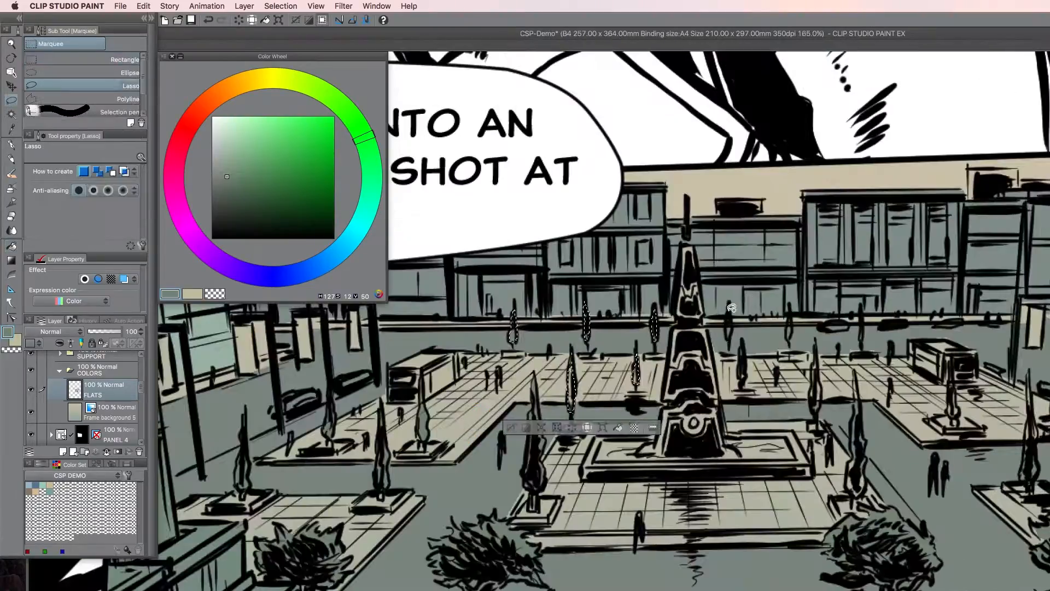
key(g)
key(m)
drag(1030, 377, 1029, 380)
key(g)
key(super+d)
Add a layer named Street Gradient and apply a tan Foreground to transparent gradient over the plaza
scroll(806, 415, down, 2)
scroll(806, 551, down, 3)
click(62, 451)
double_click(105, 395)
text(Street Gradientg)
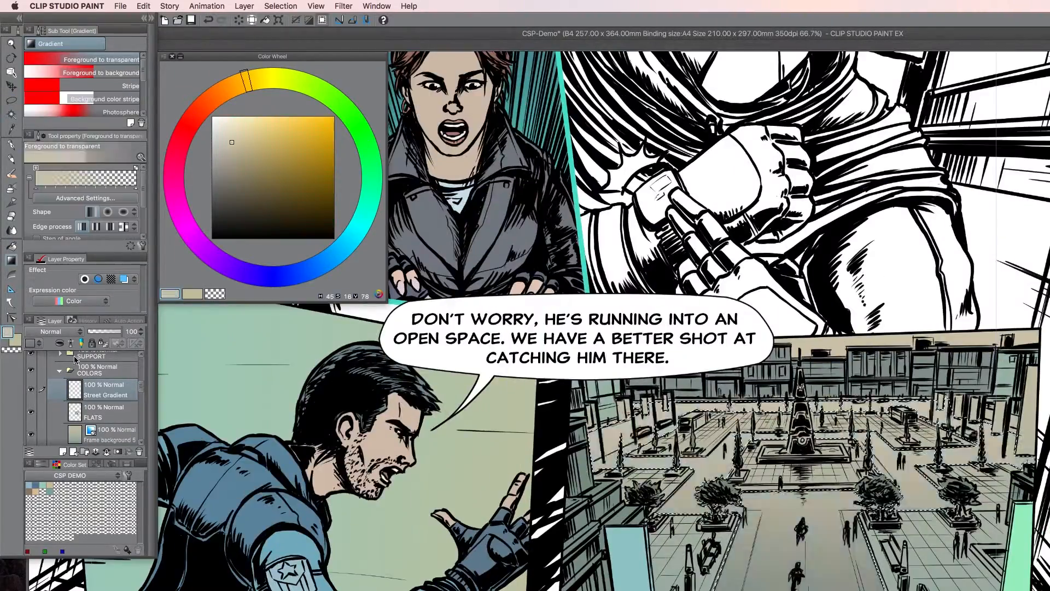
Fill the plaza's tall signs with pale yellow-green on the FLATS layer, and lasso and fill one further small area
click(104, 417)
key(g)
scroll(820, 383, down, 2)
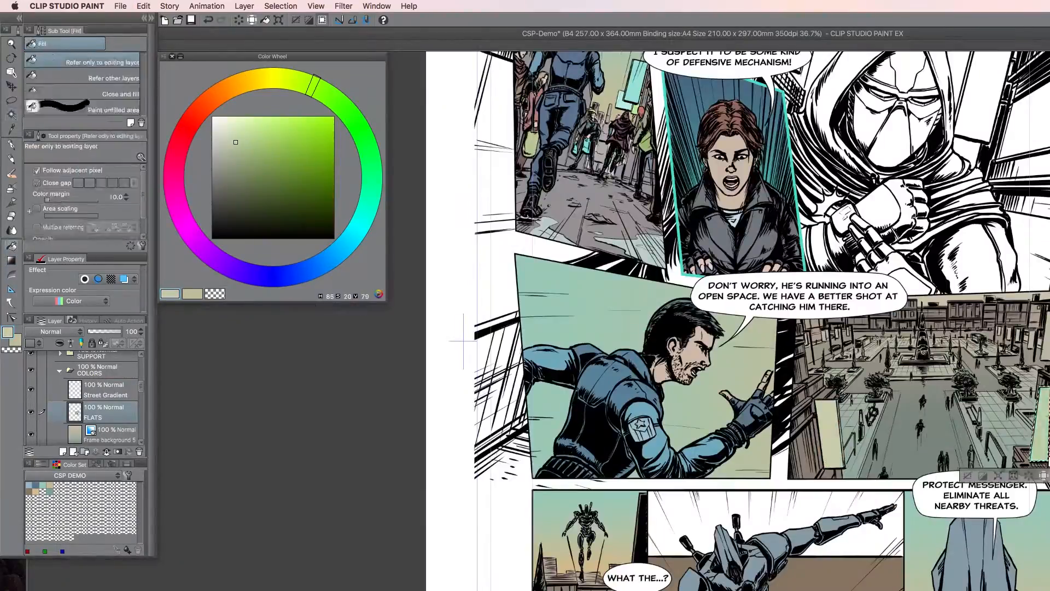
scroll(924, 350, up, 3)
scroll(711, 328, down, 3)
scroll(711, 328, up, 1)
scroll(765, 328, up, 2)
key(m)
drag(869, 320, 877, 349)
key(g)
click(858, 326)
Hide the dialogue, lasso another small area on the FLATS layer, and clear the selection
click(31, 359)
scroll(765, 350, up, 2)
key(m)
drag(693, 327, 711, 348)
key(super+d)
key(g)
Sample a muted brown from the page as the fill color
scroll(817, 417, down, 1)
scroll(816, 416, down, 1)
scroll(766, 383, up, 2)
scroll(793, 410, down, 5)
alt+click(817, 441)
scroll(817, 442, down, 1)
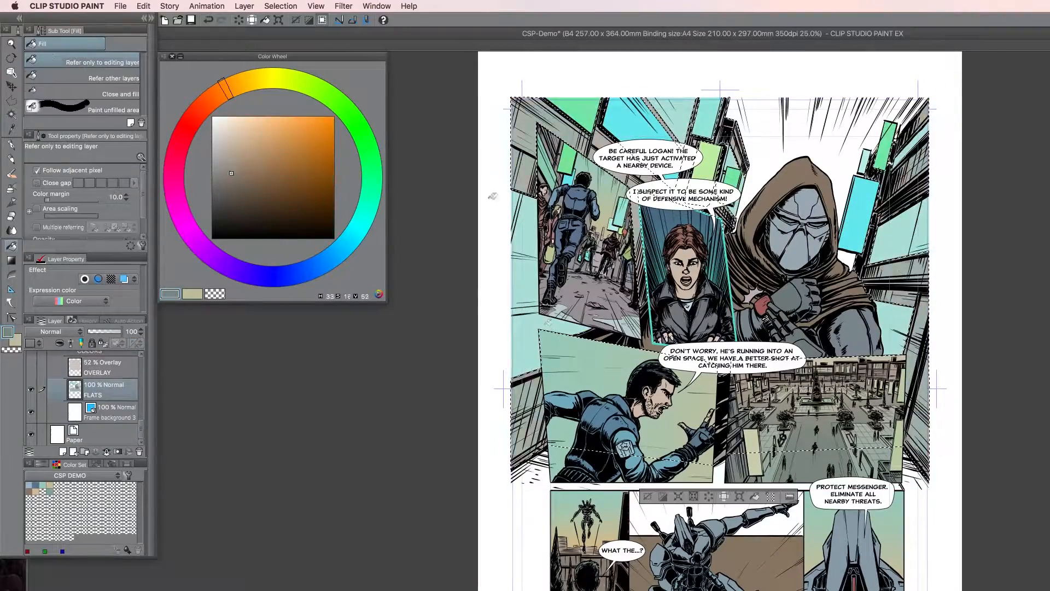
Add a layer named Wall Gradients and choose a tan swatch for a gradient over the selected walls
click(63, 451)
double_click(104, 395)
text(Wall Gradients)
key(Return)
click(50, 485)
key(g)
Clear the wall selection and recolor the hooded figure's cloak muted dark red on the FLATS layer
click(116, 416)
key(super+d)
scroll(809, 262, down, 1)
key(g)
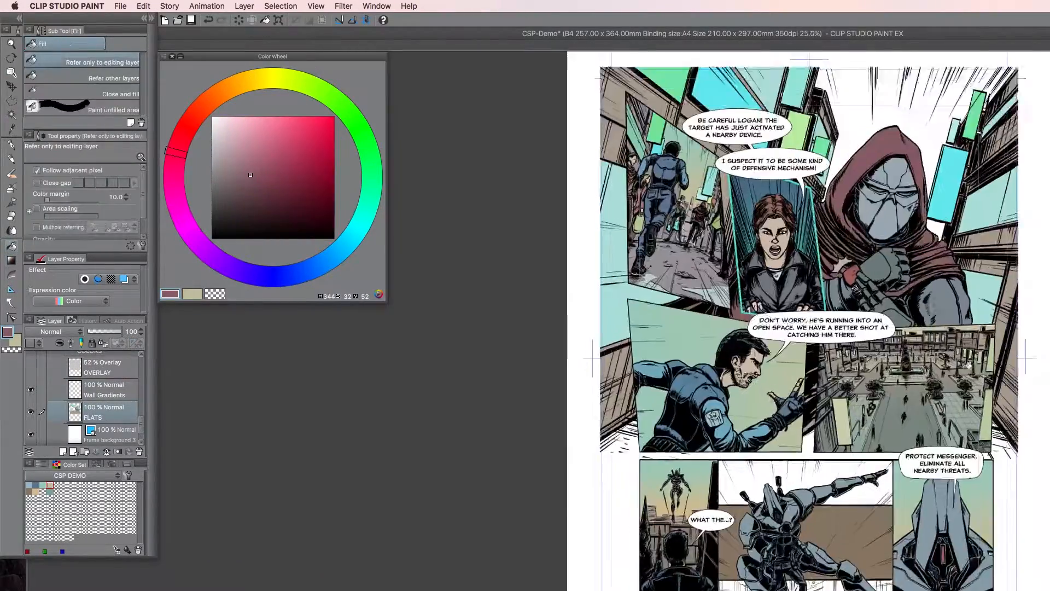
Auto-select and fill the hooded figure's sleeve with brown, and recolor the mask warm light gray
key(w)
click(995, 366)
key(g)
click(1005, 355)
key(super+d)
click(222, 151)
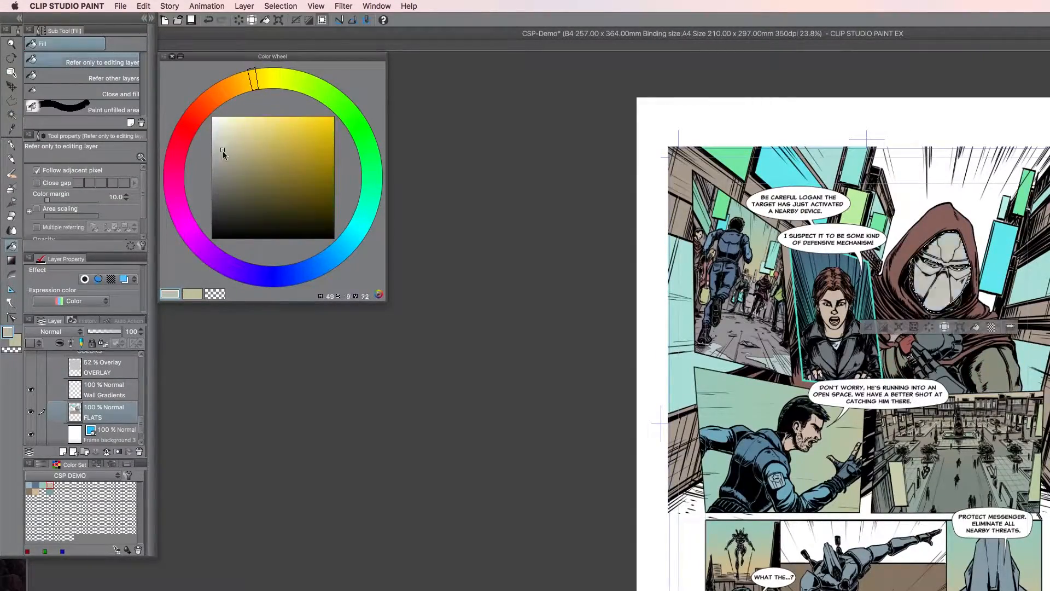
click(942, 273)
Outline an area along the hooded figure's panel's lower edge with Polyline, and select the woman's panel frame border with the Object tool
scroll(793, 328, down, 1)
scroll(661, 328, up, 1)
key(m)
click(495, 469)
click(656, 488)
key(o)
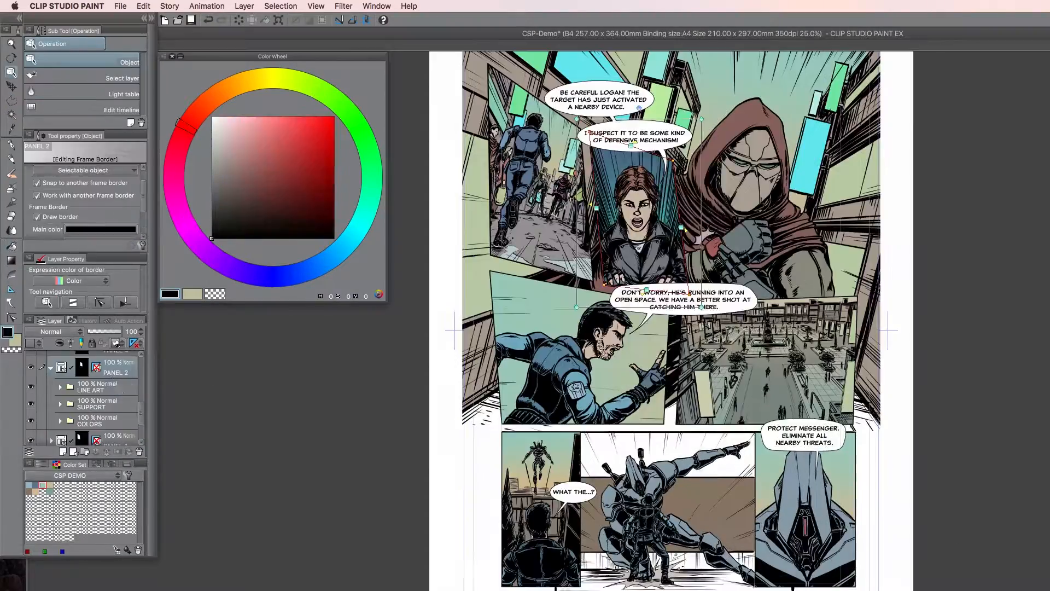
Recolor the cyan signs beside the hooded figure light green on the FLATS layer
scroll(662, 328, down, 2)
key(g)
scroll(478, 440, up, 2)
click(103, 426)
key(w)
click(637, 175)
key(g)
scroll(710, 273, down, 1)
click(871, 166)
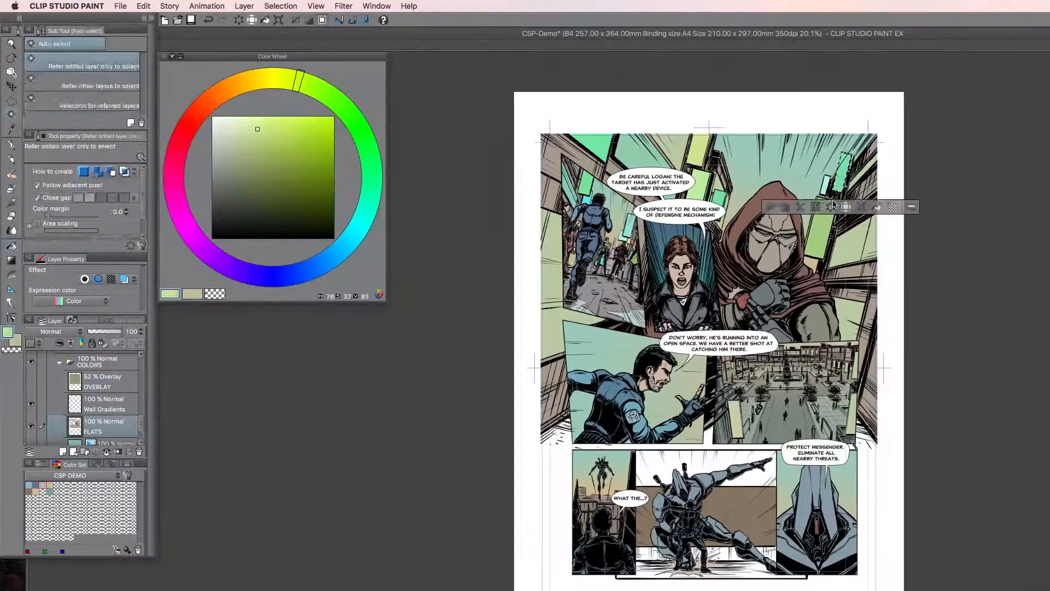
Clear the sign selection and make the Wall Gradients layer active
key(super+d)
scroll(711, 274, up, 2)
key(m)
click(104, 383)
key(g)
scroll(607, 256, down, 2)
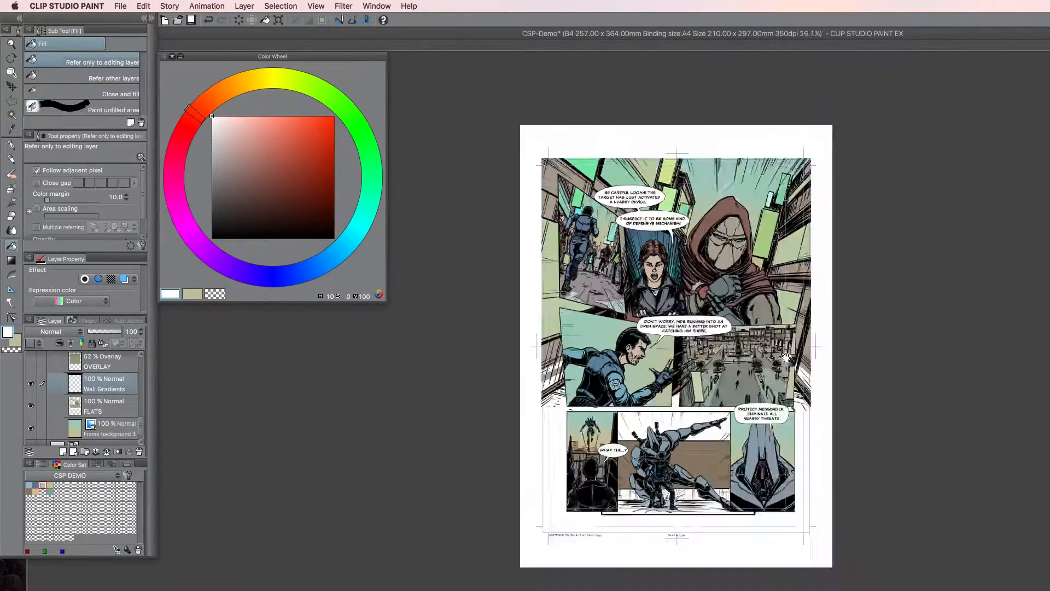
key(o)
scroll(621, 271, up, 2)
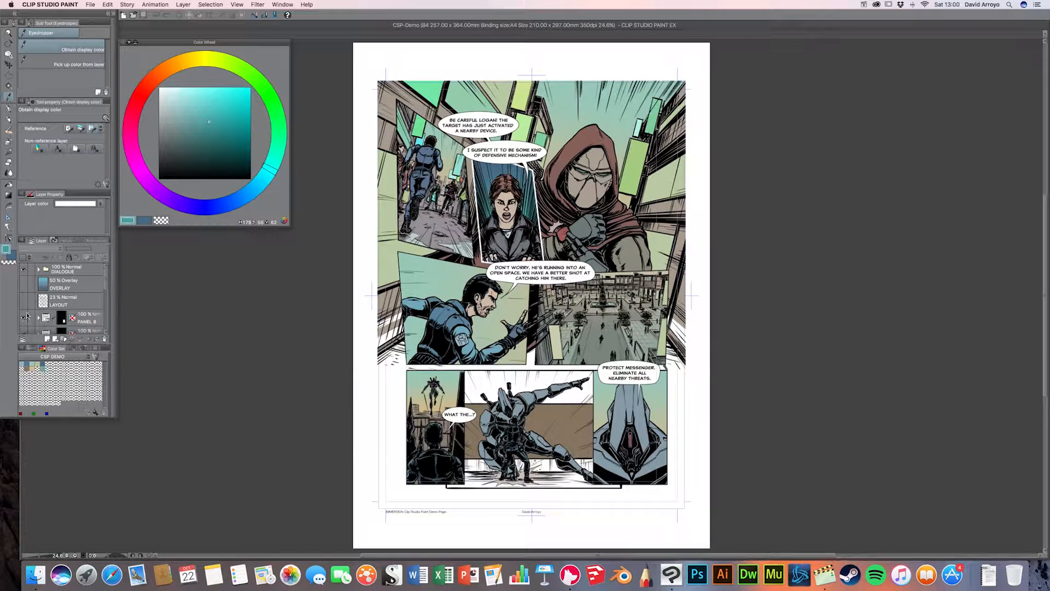
Hide the PANEL 3 frame folder
drag(106, 279, 105, 317)
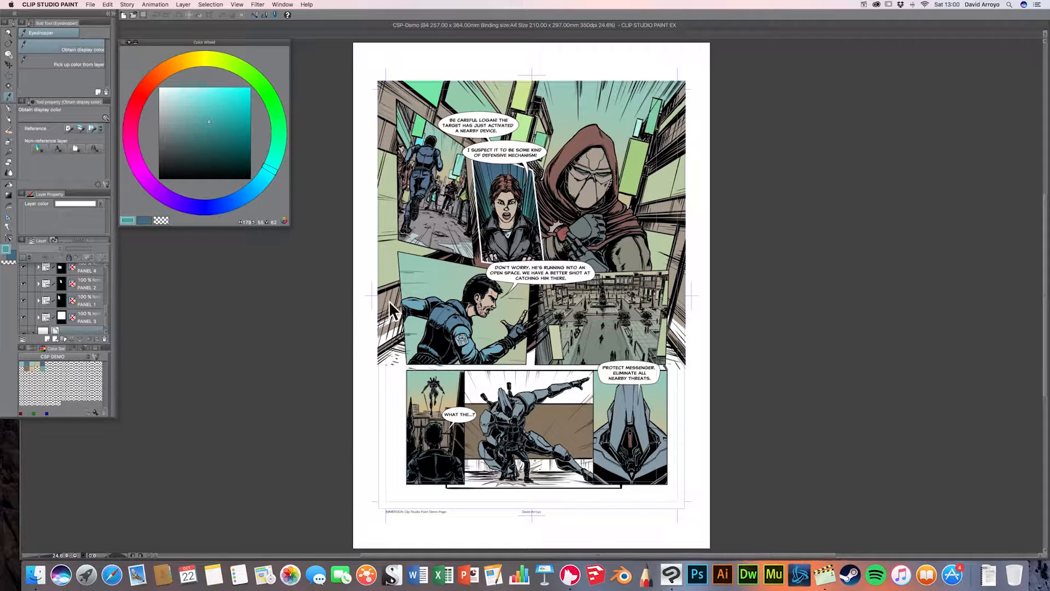
scroll(390, 308, up, 3)
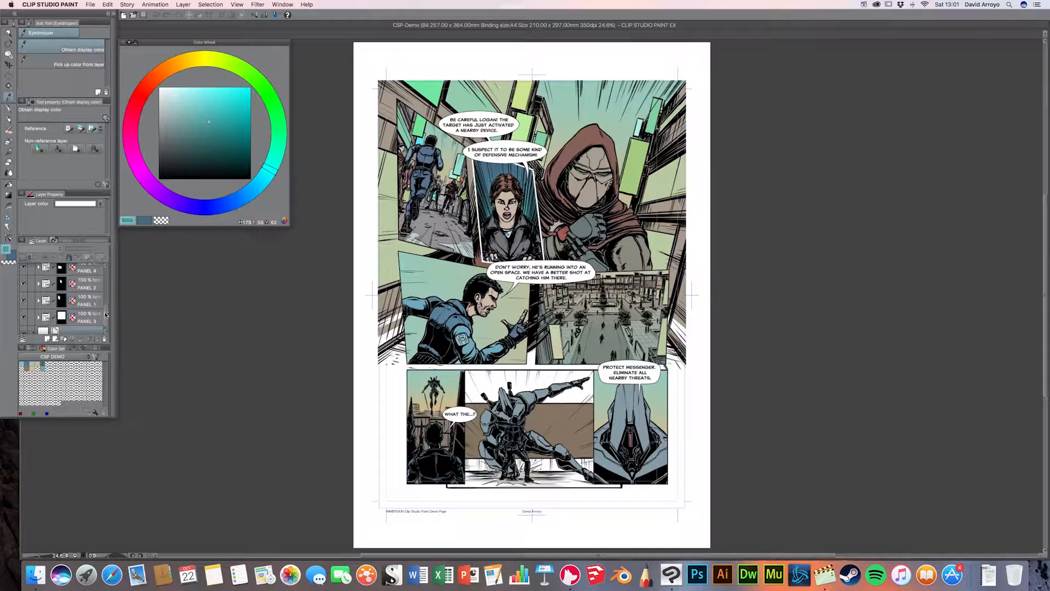
click(23, 319)
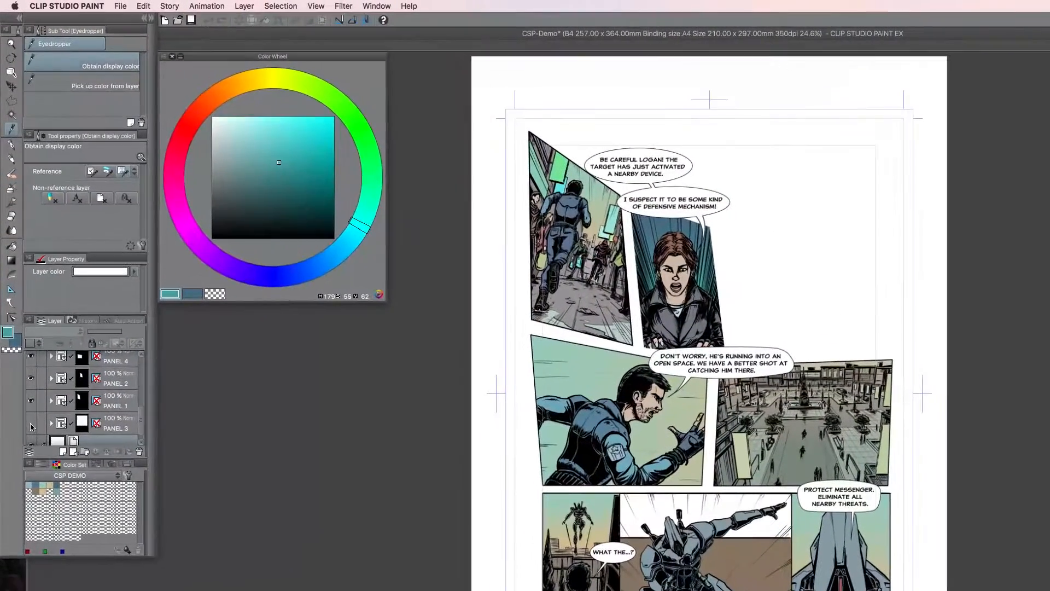
Expand the PANEL 1 frame folder down to the layers inside its COLORS folder
scroll(141, 408, up, 3)
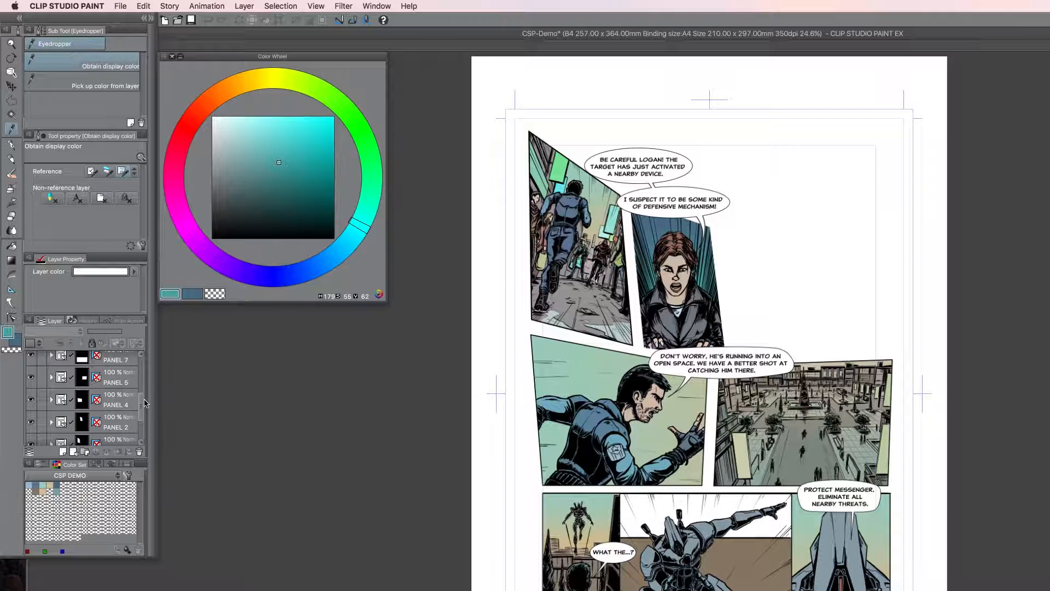
scroll(138, 418, down, 2)
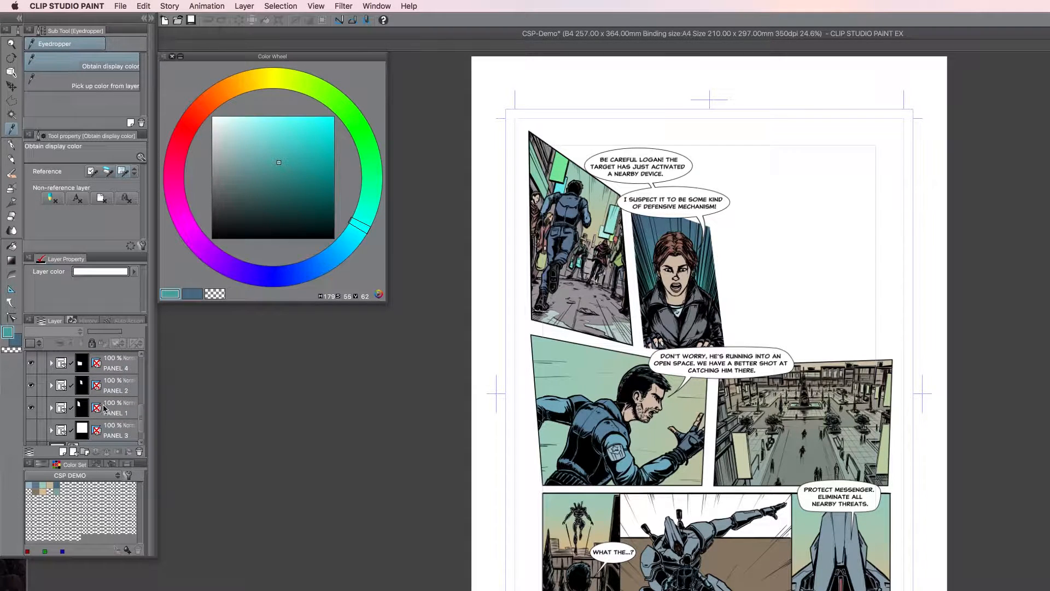
click(101, 409)
click(52, 408)
scroll(140, 403, down, 1)
scroll(140, 404, down, 2)
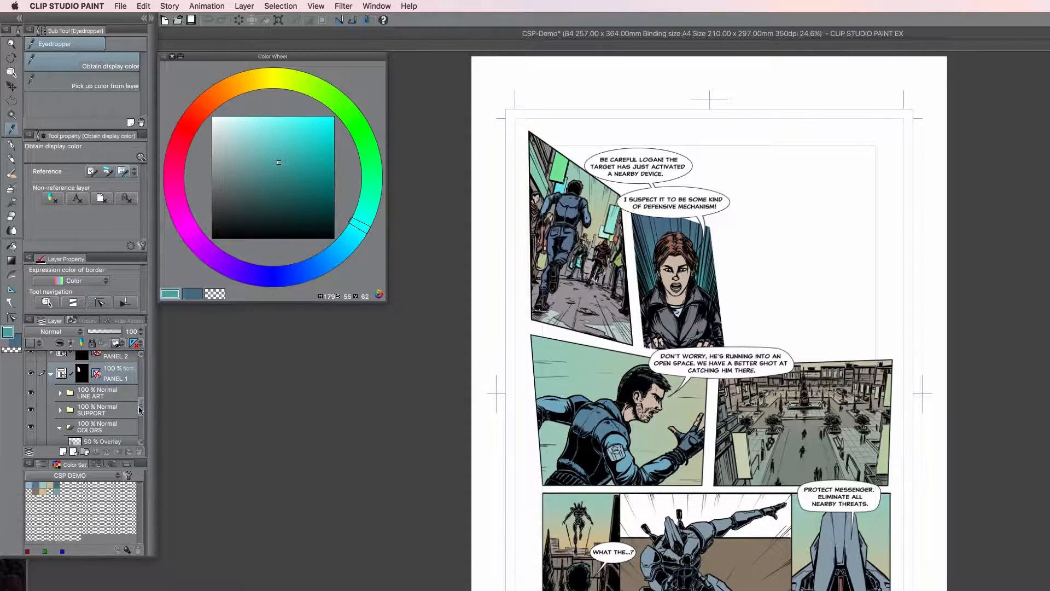
scroll(583, 251, up, 3)
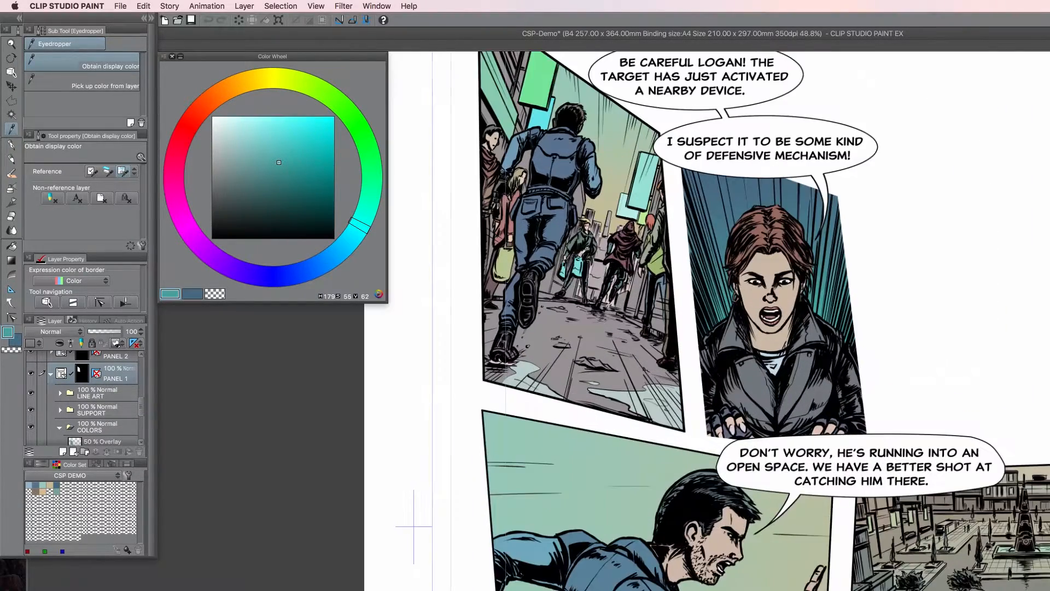
drag(584, 250, 575, 187)
drag(575, 187, 689, 328)
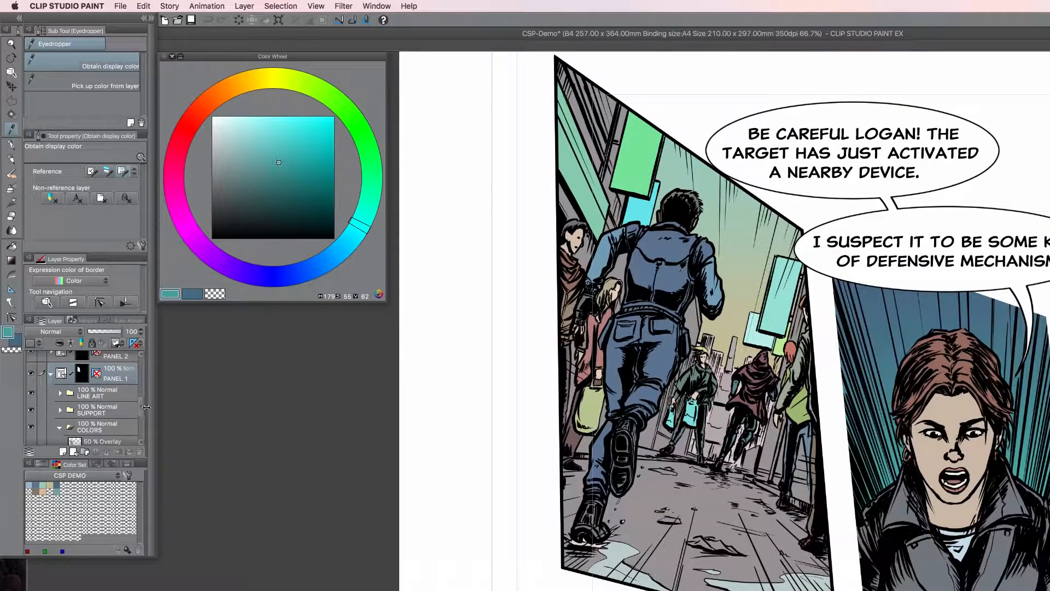
scroll(145, 408, down, 3)
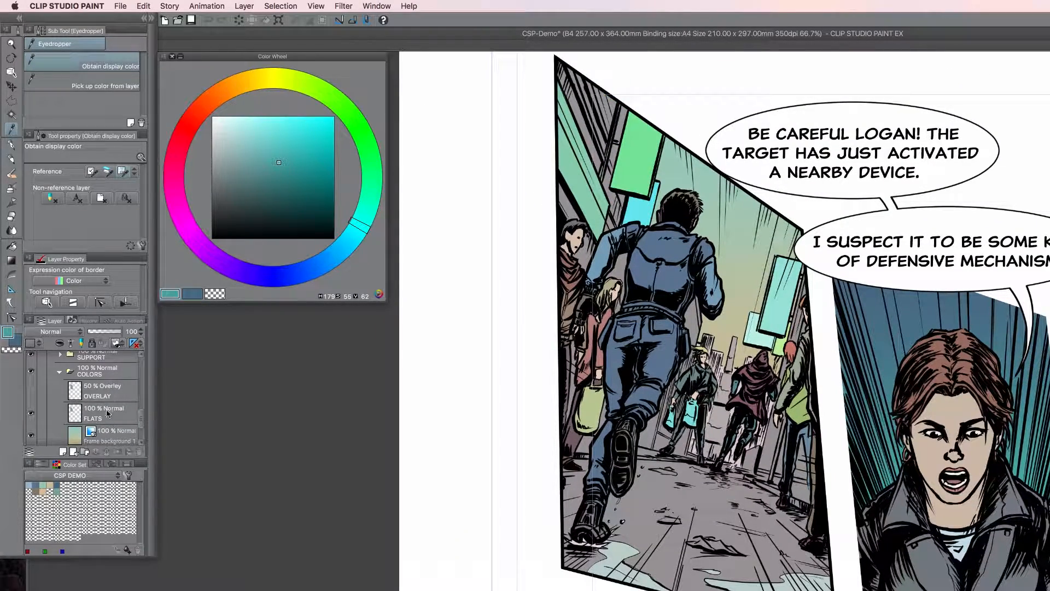
Compare PANEL 1 with its OVERLAY layer toggled, and add a layer named COLORS directly above FLATS
click(118, 419)
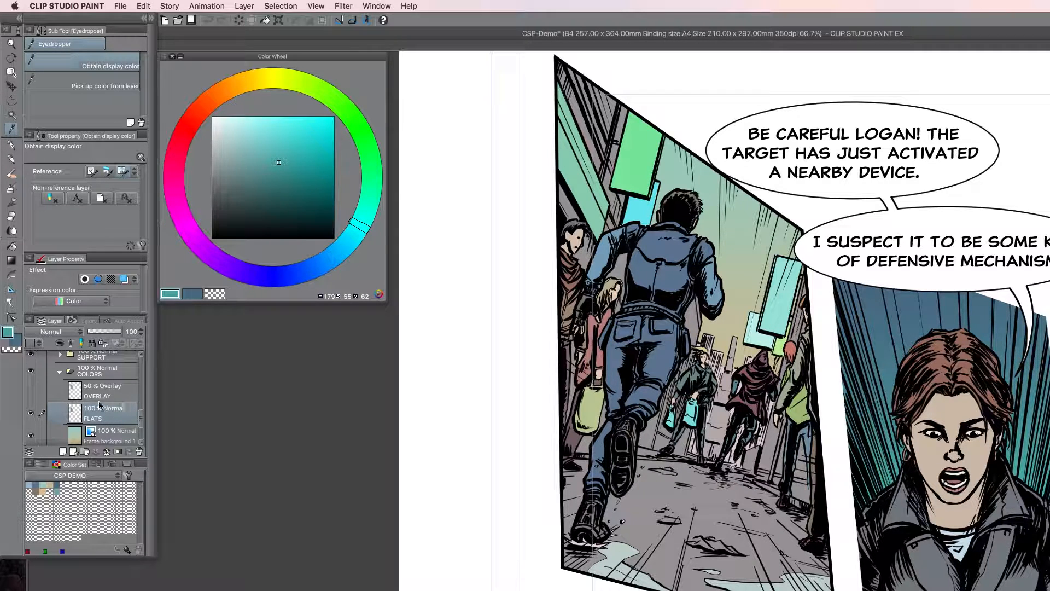
click(31, 390)
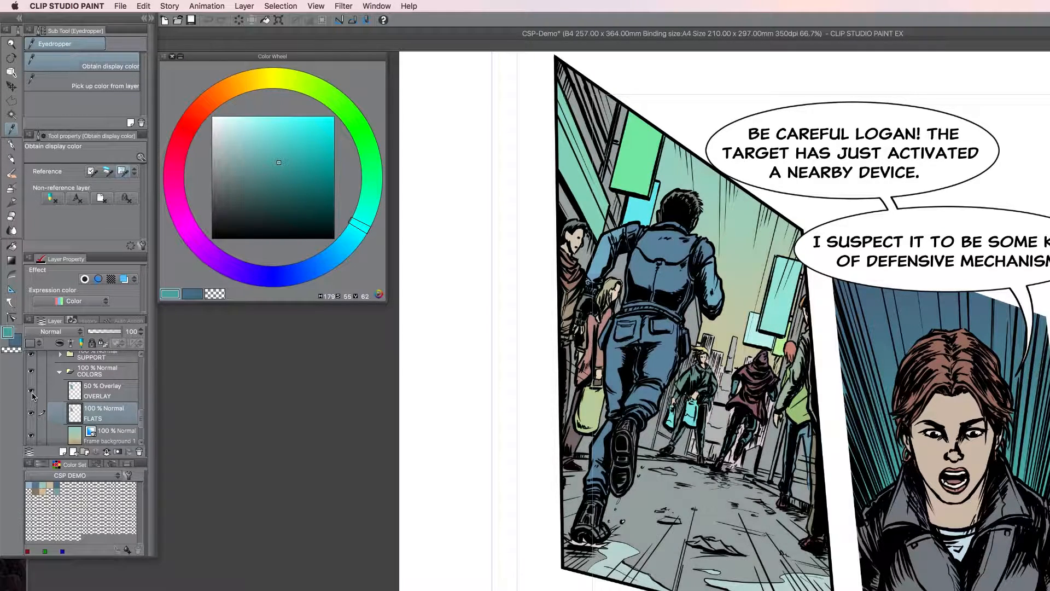
click(32, 391)
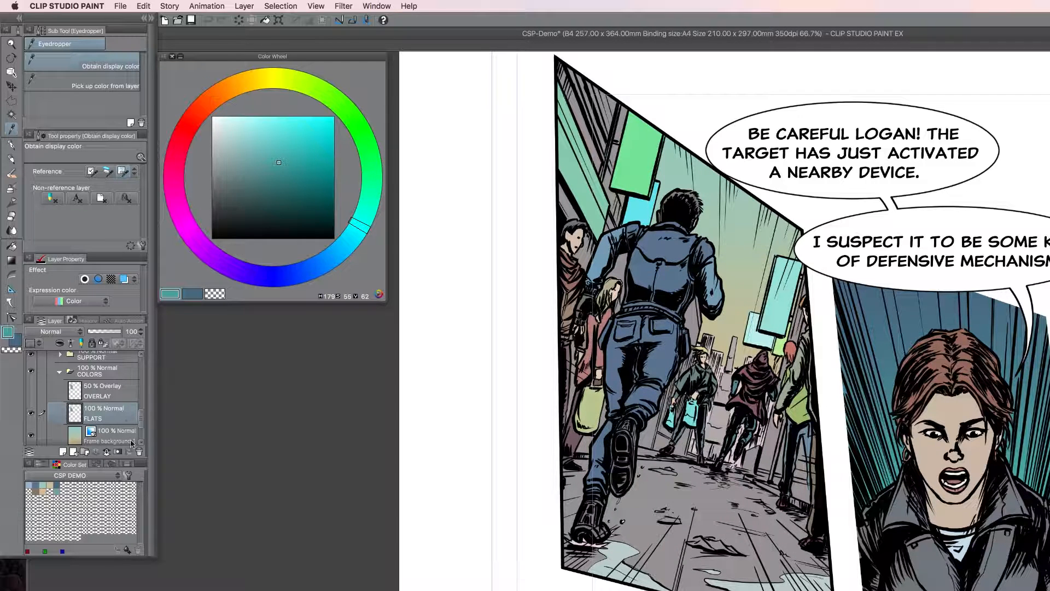
click(63, 452)
double_click(96, 418)
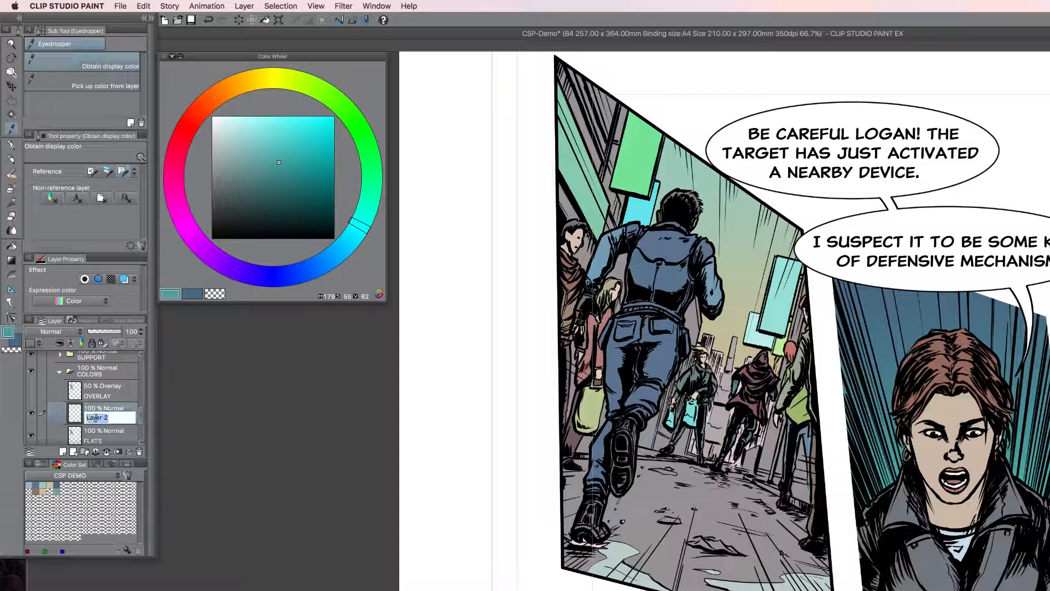
text(COLORS)
key(Return)
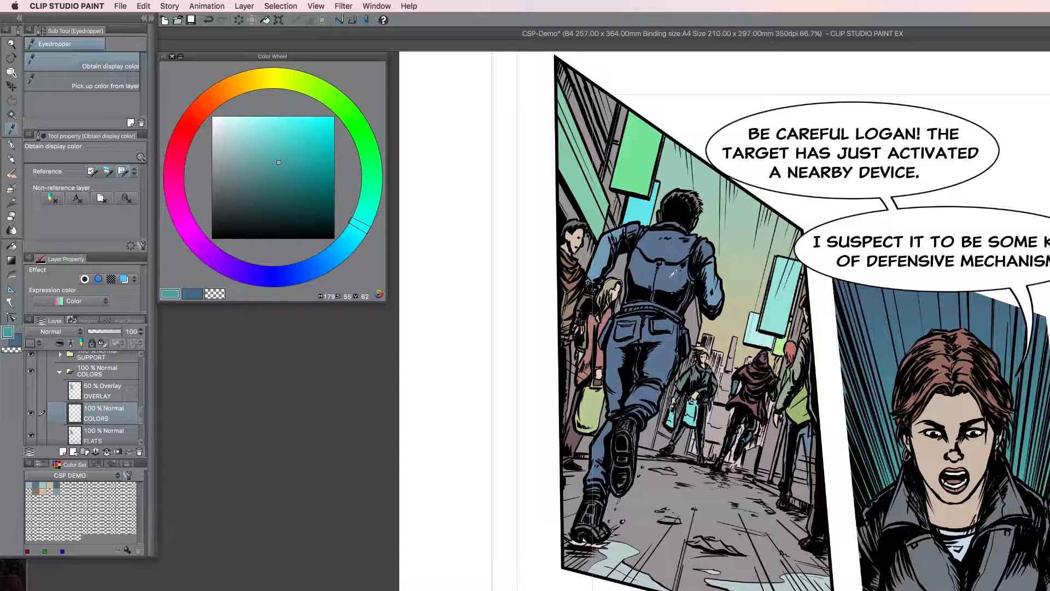
Sample the running man's jacket blue, auto-select his blue clothing on FLATS, and make the COLORS layer active
click(672, 275)
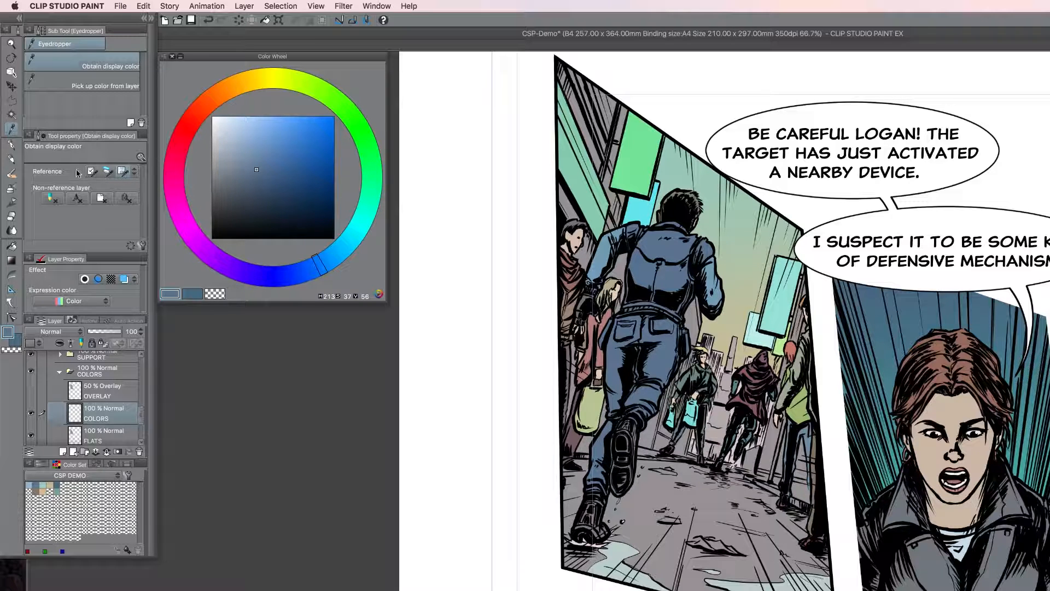
key(w)
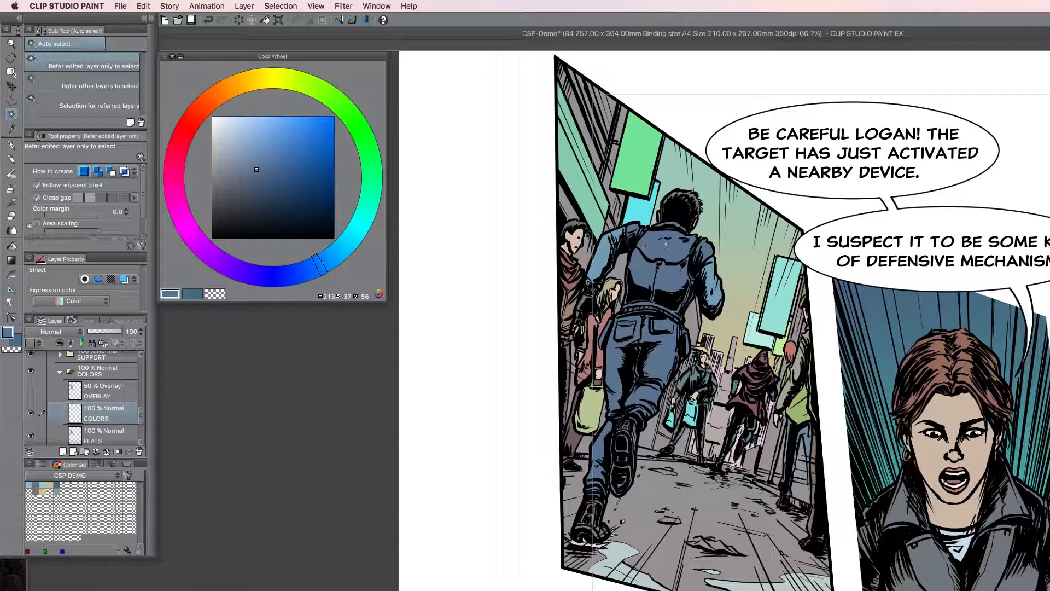
click(666, 245)
click(104, 435)
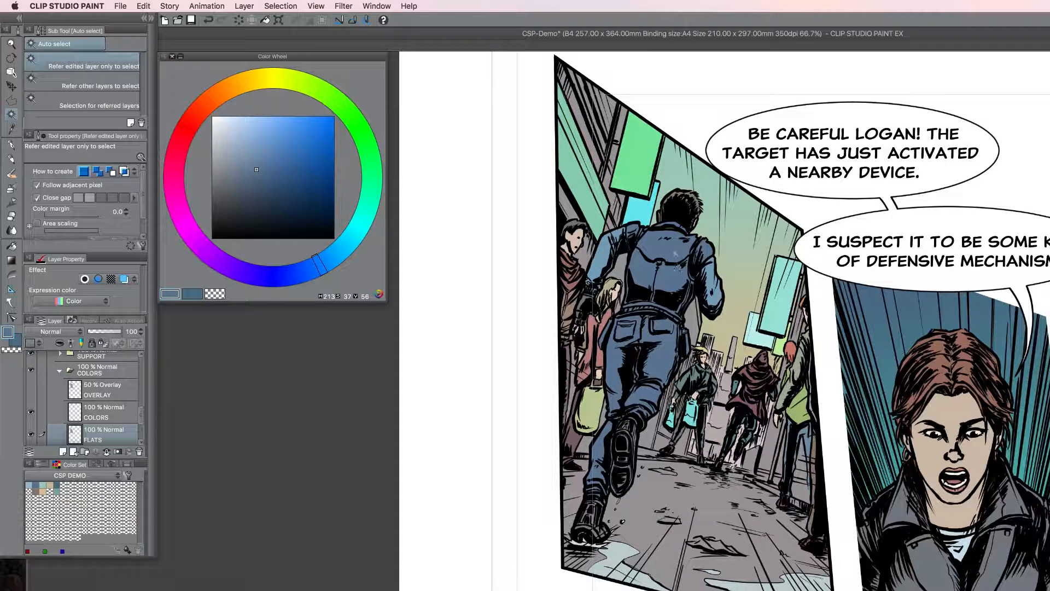
click(675, 256)
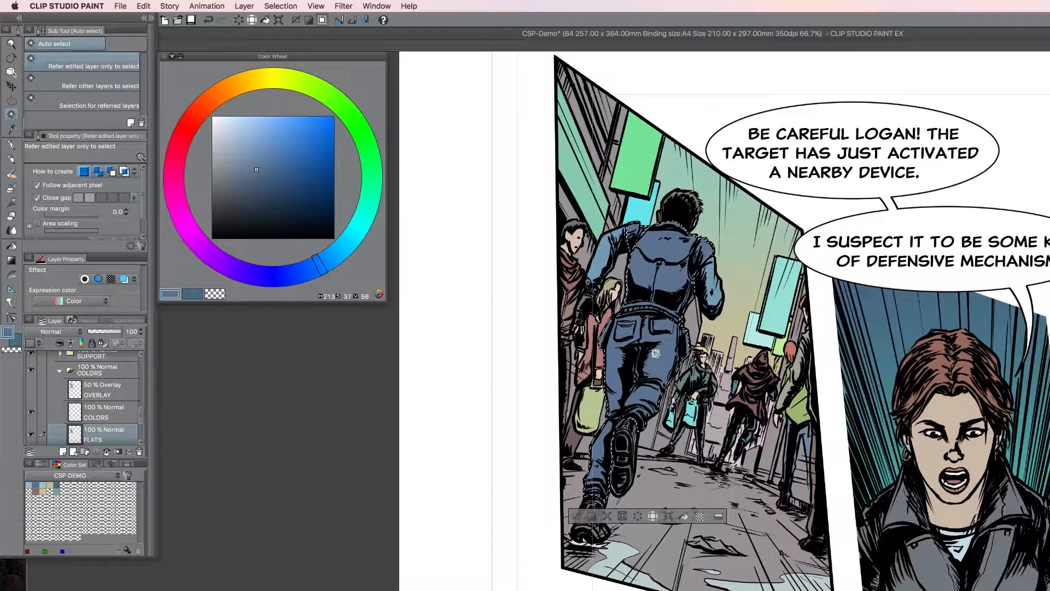
click(116, 421)
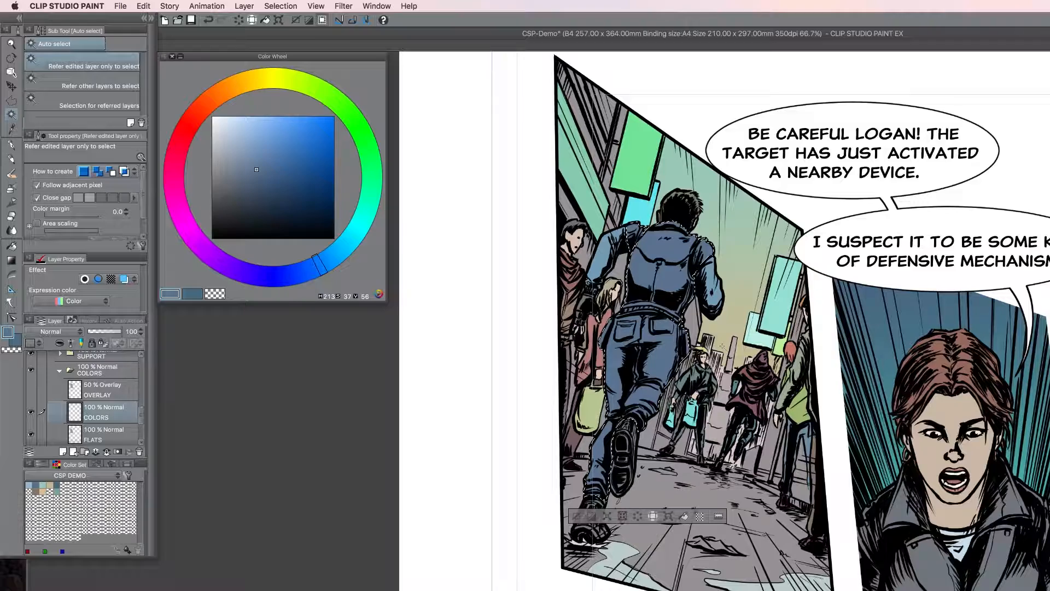
Paint tan Soft airbrush and off-white Oil paint highlights on the running man's clothing, and compare with the COLORS layer toggled
key(b)
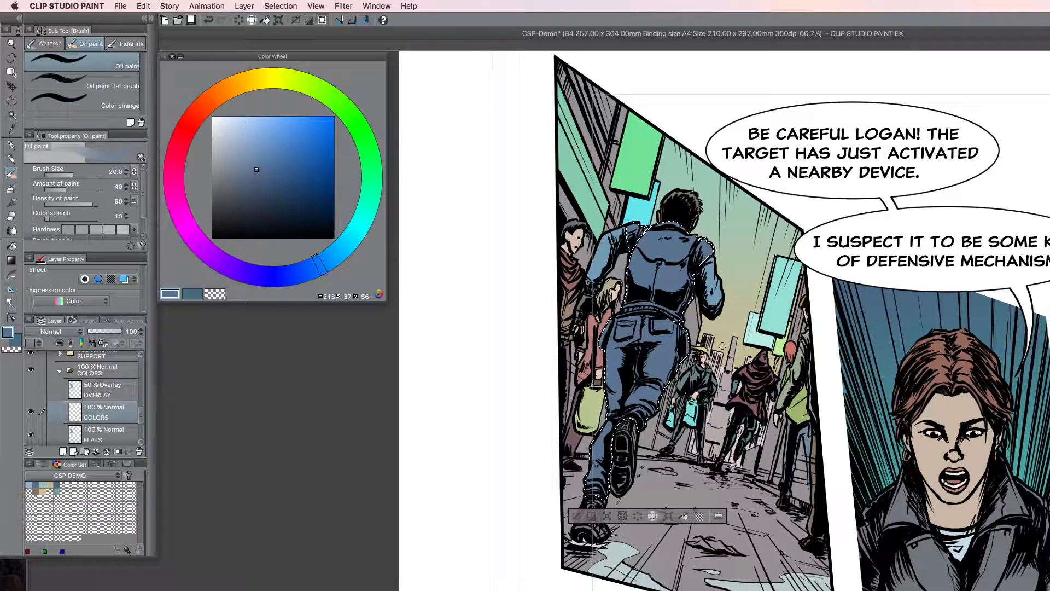
key(b)
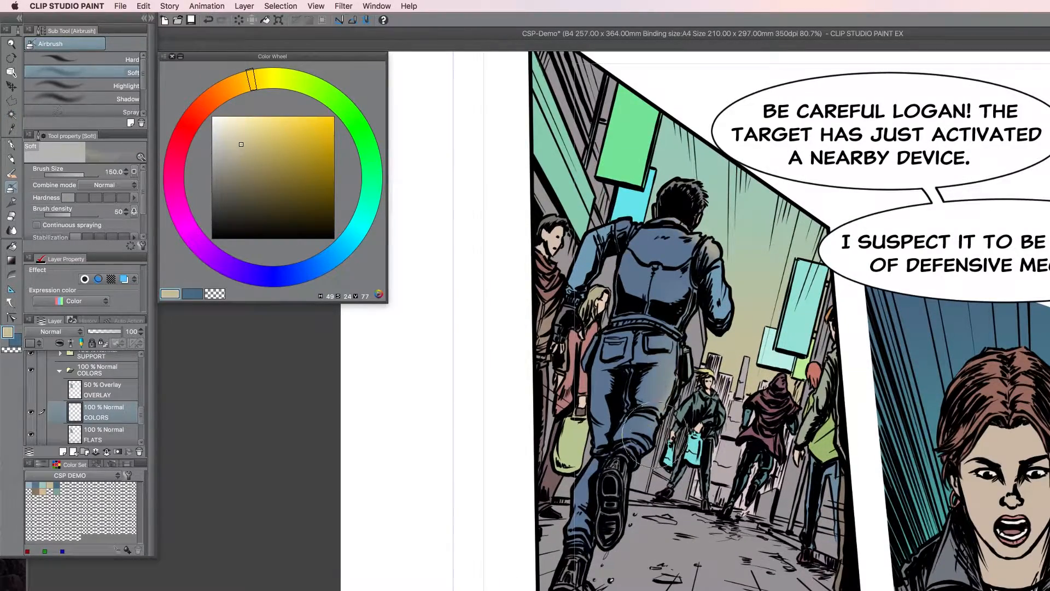
key(b)
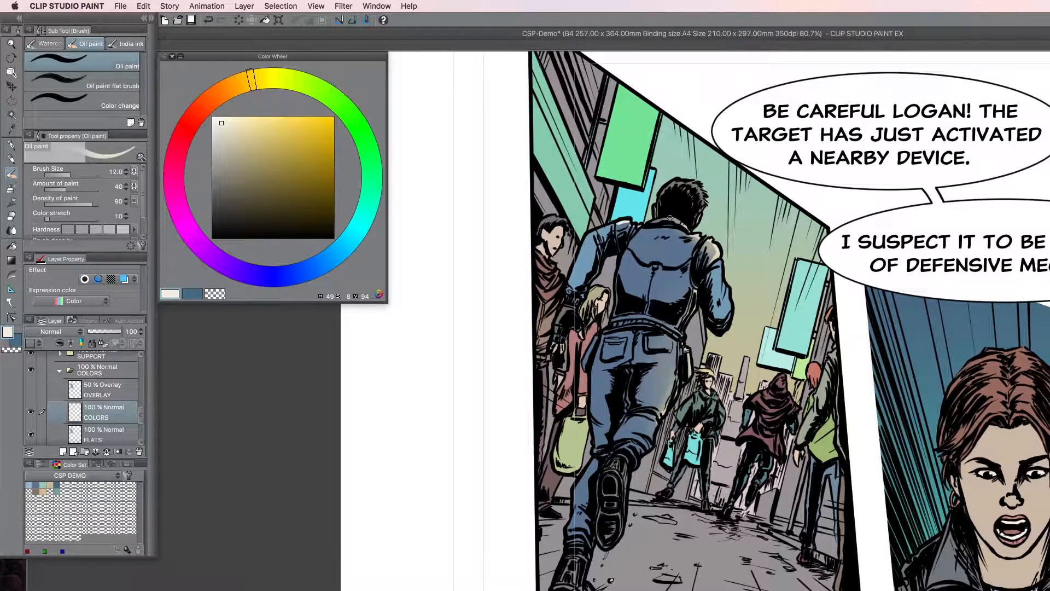
click(31, 411)
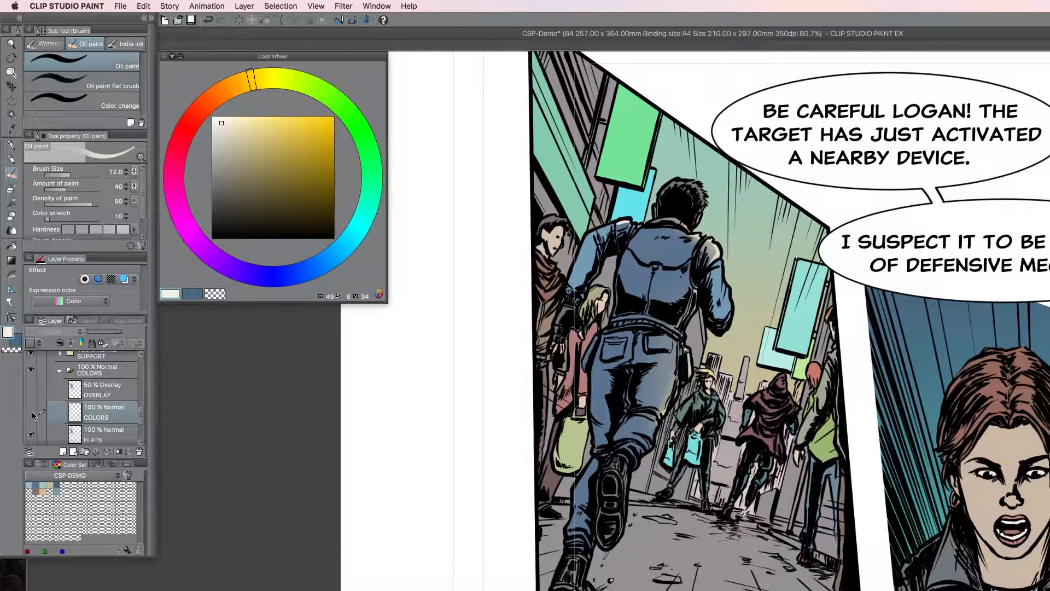
click(31, 412)
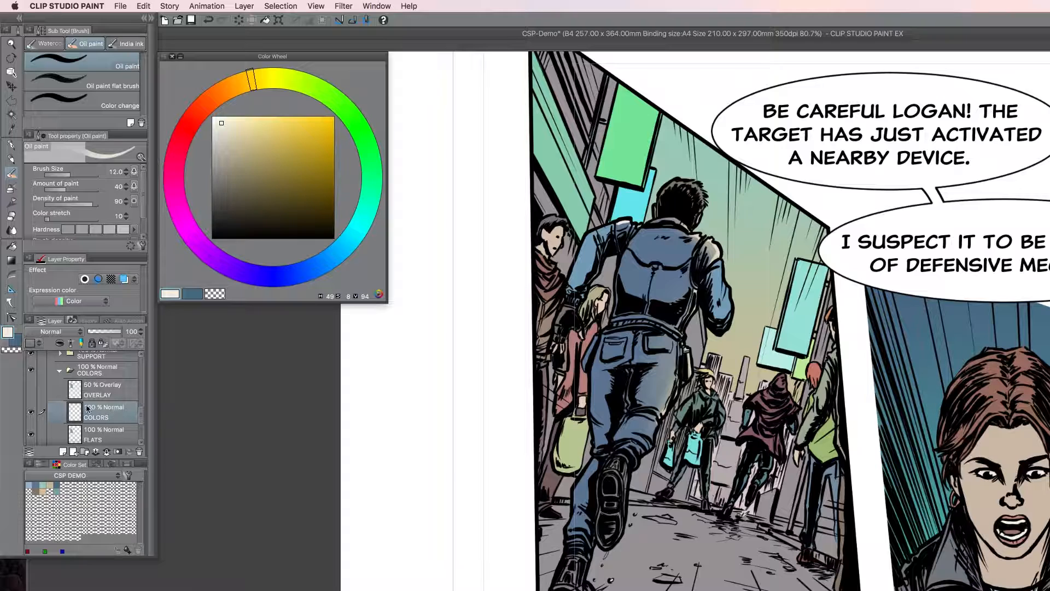
Auto-select both of the running man's sleeves on the FLATS layer and return to the COLORS layer
click(95, 436)
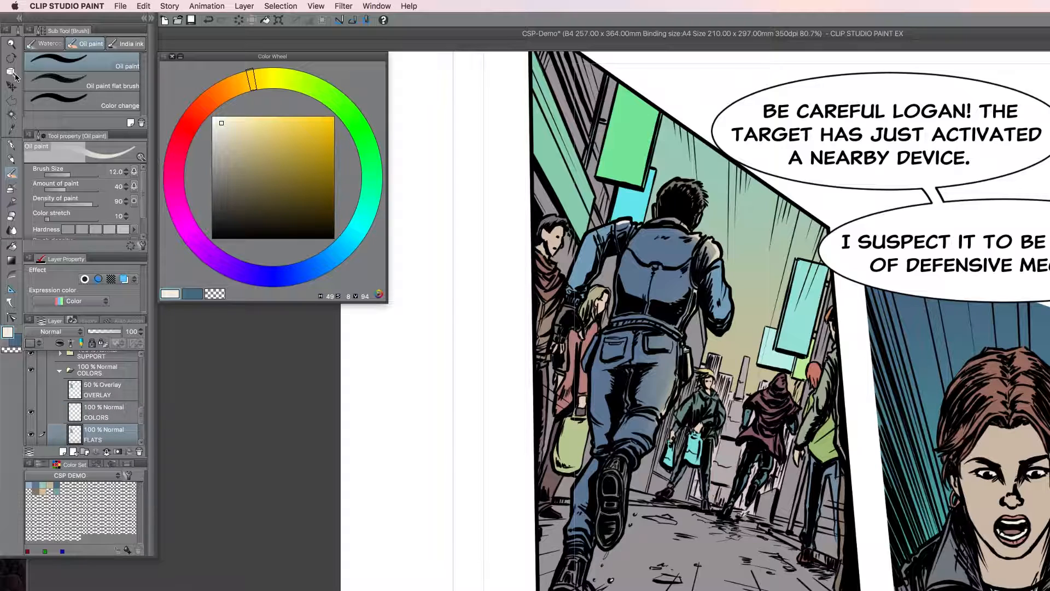
key(w)
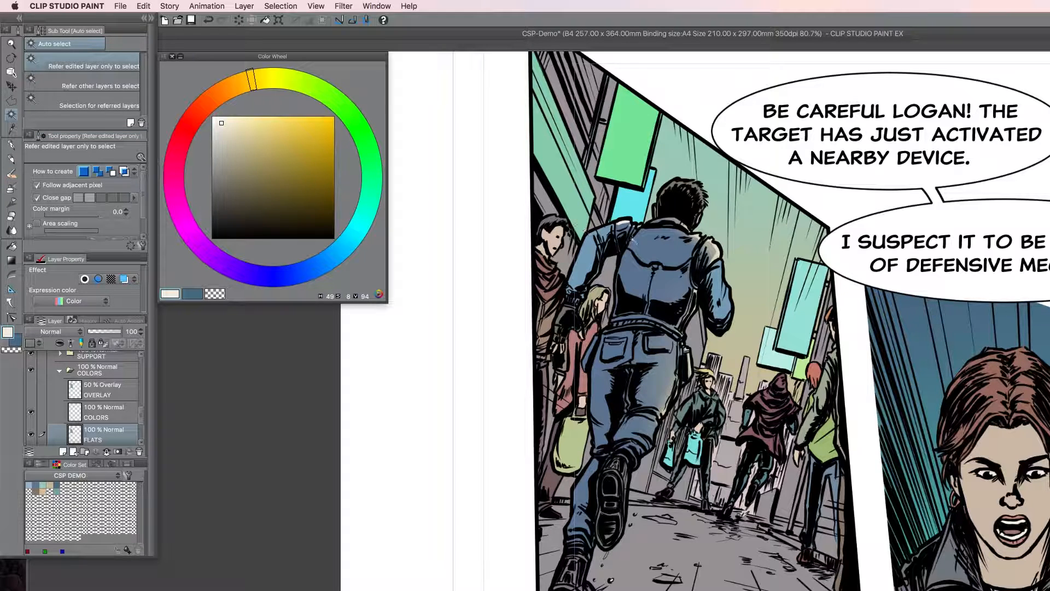
click(722, 296)
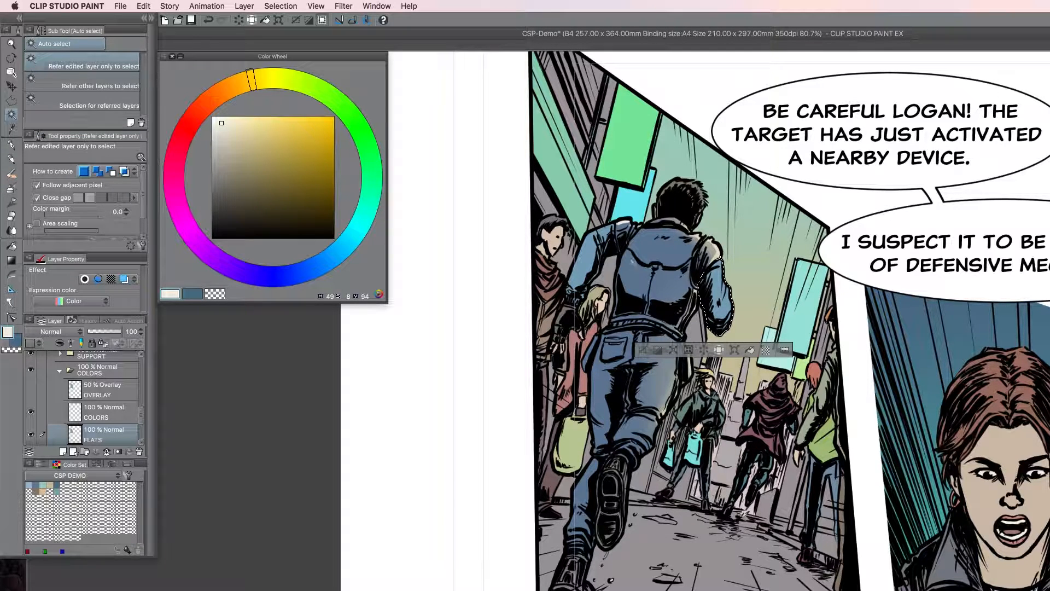
shift+click(587, 258)
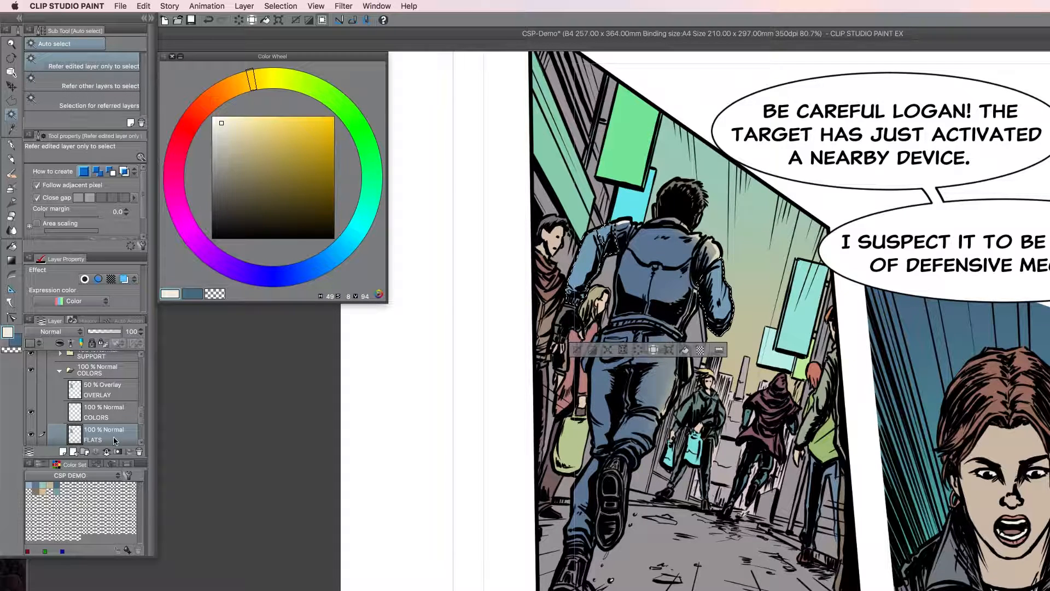
click(111, 412)
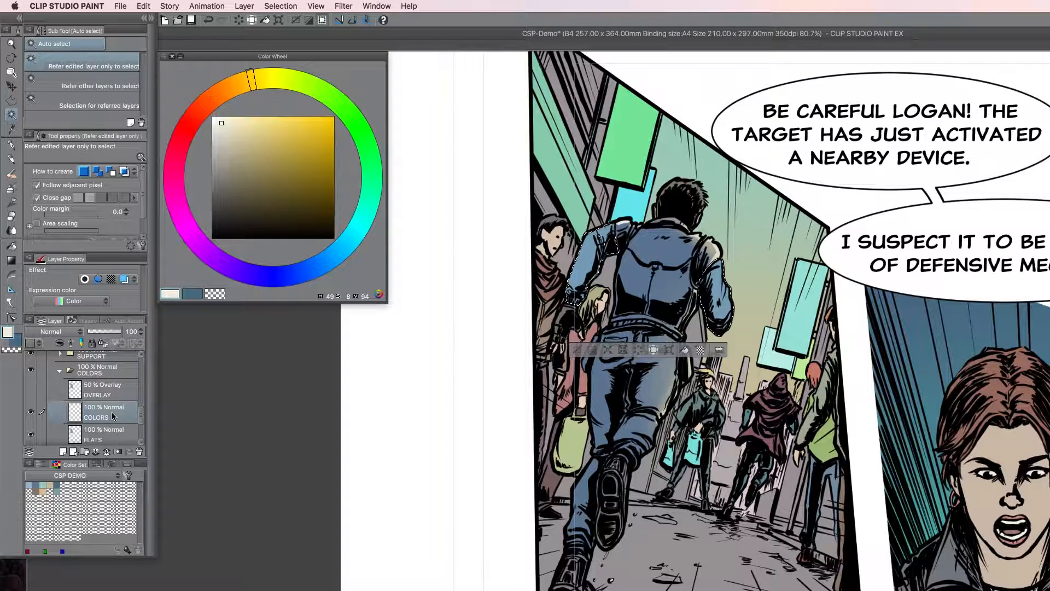
Paint off-white Oil paint highlights at size 12 on the running man's selected sleeves on the COLORS layer, and clear the selection
click(722, 269)
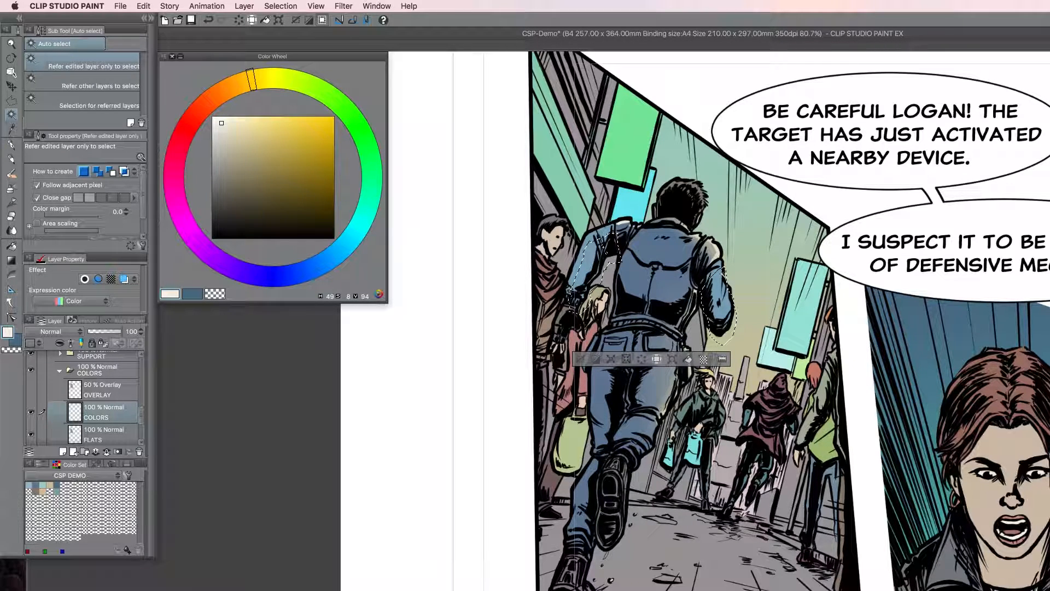
key(super+z)
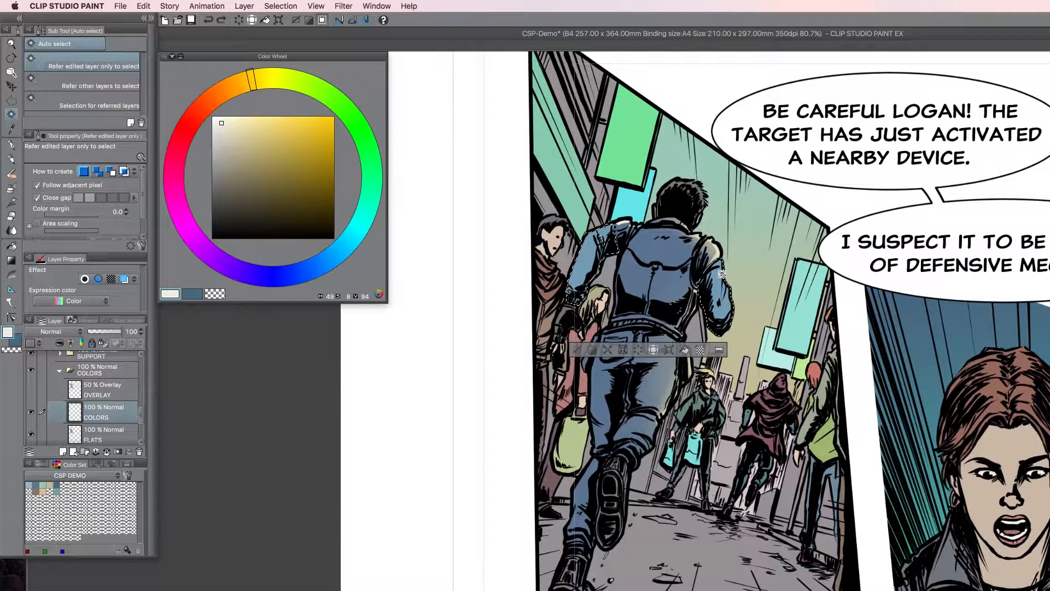
key(b)
drag(721, 273, 718, 257)
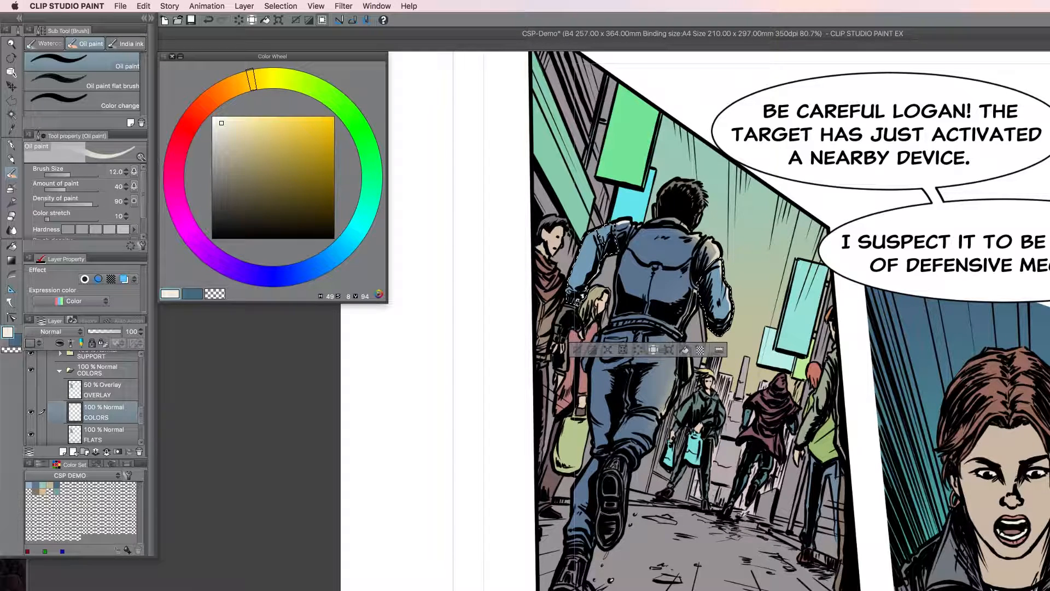
key(super+d)
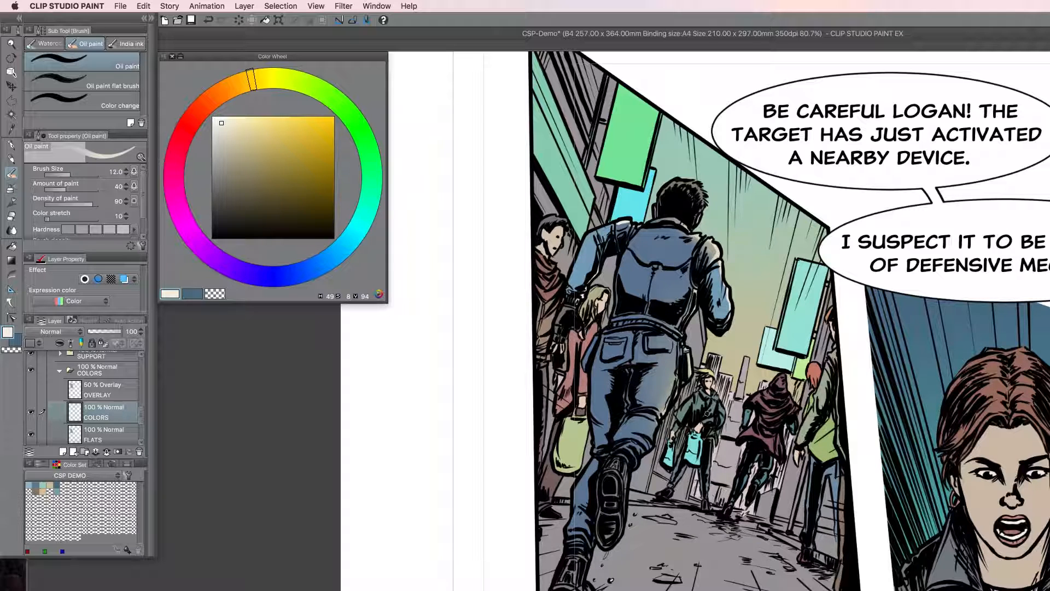
Auto-select the running man's hair and the nearby pedestrians on FLATS, and return to the COLORS layer to paint their highlights
key(e)
key(b)
click(103, 435)
key(w)
click(679, 203)
click(104, 411)
click(103, 434)
click(549, 273)
click(702, 421)
click(103, 412)
key(b)
Auto-select the clothing of the pedestrian at PANEL 1's right edge on FLATS, highlight it on COLORS, and clear the selection
click(104, 434)
key(w)
click(820, 407)
click(104, 412)
key(b)
key(w)
click(820, 481)
key(super+d)
key(b)
key(super+minus)
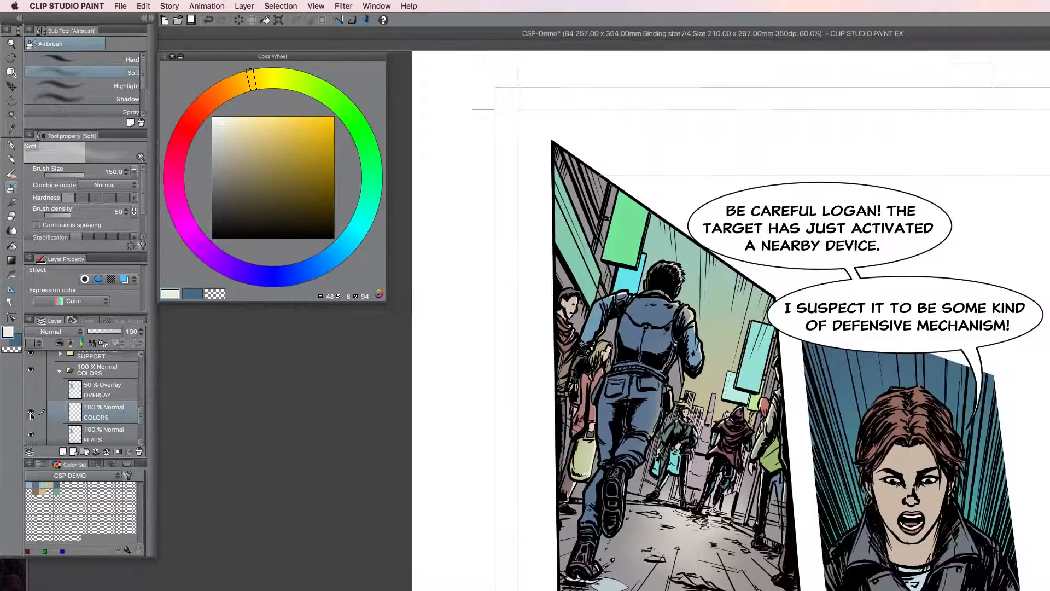
Add a layer named SHADOWS to PANEL 1, choose the muted blue swatch, and paint shadows across the running man's jacket
click(62, 452)
text(SHADOWS)
click(28, 484)
drag(643, 311, 683, 321)
key(b)
Auto-select a flat color area of the shouting woman in PANEL 2 and paint shading over it
key(super+0)
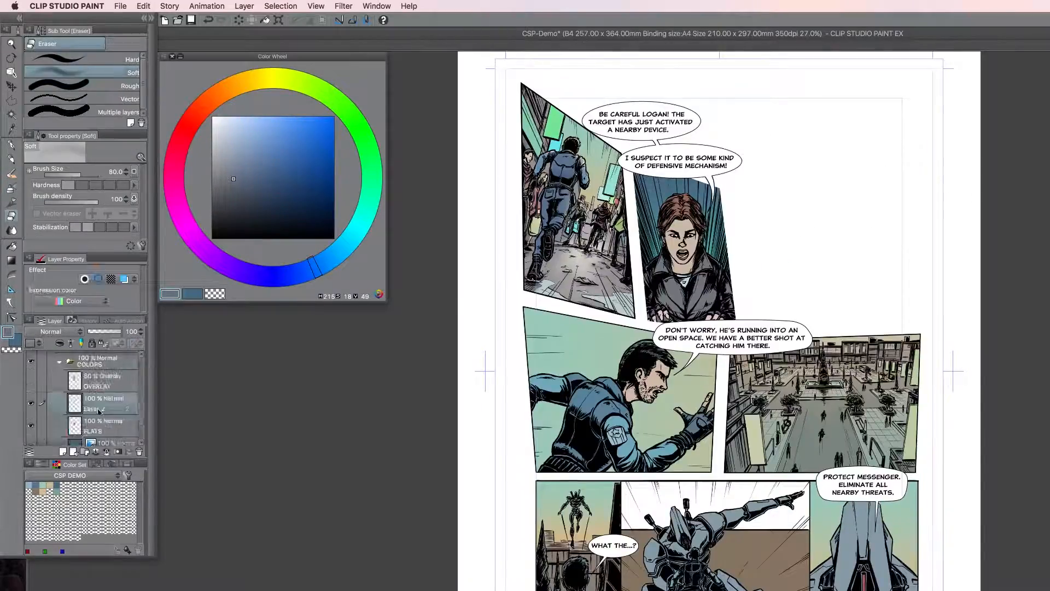
key(super+plus)
key(o)
key(super+plus)
click(104, 406)
key(w)
click(749, 350)
key(b)
mouse_move(740, 429)
mouse_down()
mouse_move(782, 410)
mouse_move(739, 292)
mouse_up()
Auto-select another flat area in the woman's panel, paint light and shadow strokes on it, and clear the selection
click(104, 384)
key(w)
click(689, 394)
key(b)
drag(815, 487, 853, 506)
key(super+d)
drag(684, 474, 636, 485)
Auto-select the remaining upper color area of the figure, brush in its lighting detail, and clear the selection
key(super+plus)
drag(738, 218, 738, 312)
key(w)
click(728, 147)
key(b)
mouse_move(711, 120)
mouse_down()
mouse_move(672, 153)
mouse_move(678, 146)
mouse_up()
key(super+d)
Auto-select a flat area of the man with the outstretched hand, return to the layer above, and clear the selection
key(super+minus)
key(super+minus)
key(super+plus)
click(104, 417)
key(w)
click(780, 333)
click(104, 394)
key(super+d)
Auto-select another flat area of the man with the outstretched hand and paint brush strokes over it on the layer above
click(104, 416)
key(w)
click(678, 460)
click(104, 394)
key(b)
drag(699, 426, 711, 476)
key(b)
click(869, 470)
Paint light blue Oil paint shadows at size 12 around the plaza's trees, planters, fountain and people on the Multiply SHADOWS layer
key(super+minus)
key(o)
click(843, 147)
key(super+plus)
key(super+plus)
click(104, 377)
key(b)
drag(776, 358, 804, 363)
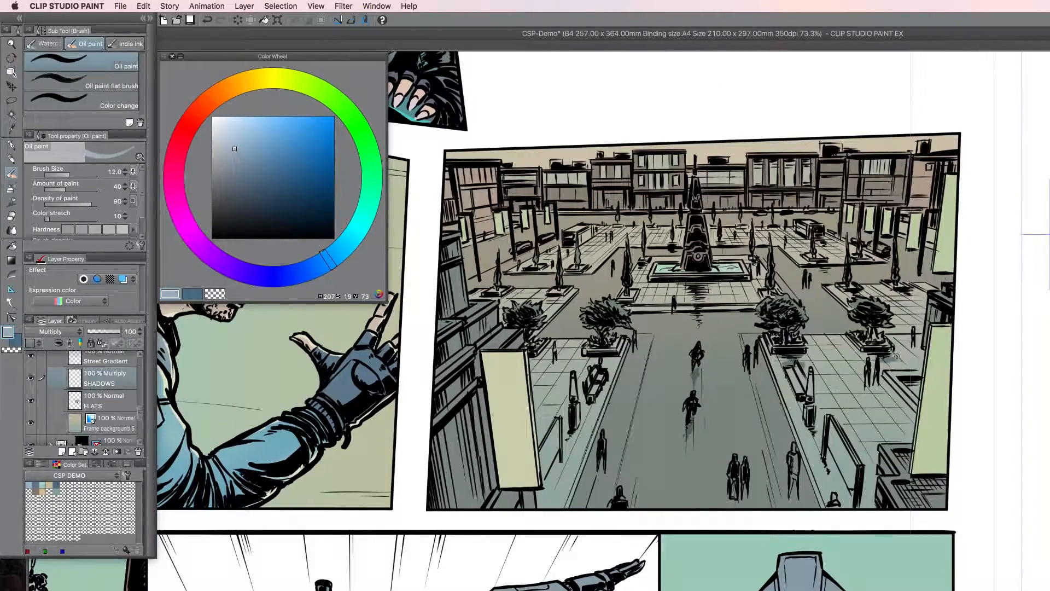
drag(581, 363, 616, 368)
drag(542, 298, 562, 310)
drag(794, 498, 792, 507)
drag(867, 384, 887, 405)
drag(650, 278, 697, 277)
drag(763, 209, 840, 208)
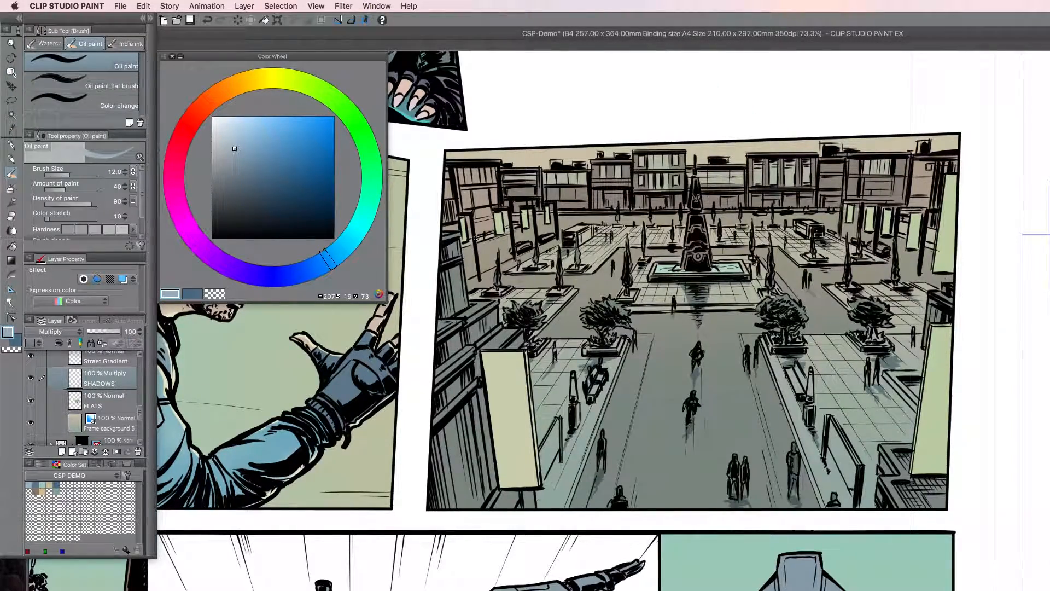
drag(560, 465, 538, 506)
Activate the painting layer of a robot panel in the page's last row and brush a long light stroke up the figure
key(super+minus)
key(super+minus)
drag(140, 412, 141, 394)
click(104, 389)
key(p)
key(super+plus)
key(super+plus)
key(b)
drag(602, 492, 714, 246)
Auto-select a larger flat area of the robot panel and paint long lighting strokes across it
key(w)
click(678, 350)
click(106, 402)
key(b)
drag(683, 120, 656, 350)
drag(821, 274, 574, 412)
Paint a second auto-selected area of the robot panel, clear the selection, and pick red for Oil paint on the RED Flash layer
key(w)
click(538, 276)
click(104, 391)
key(b)
drag(529, 246, 511, 306)
key(super+d)
click(186, 126)
key(w)
key(super+plus)
key(b)
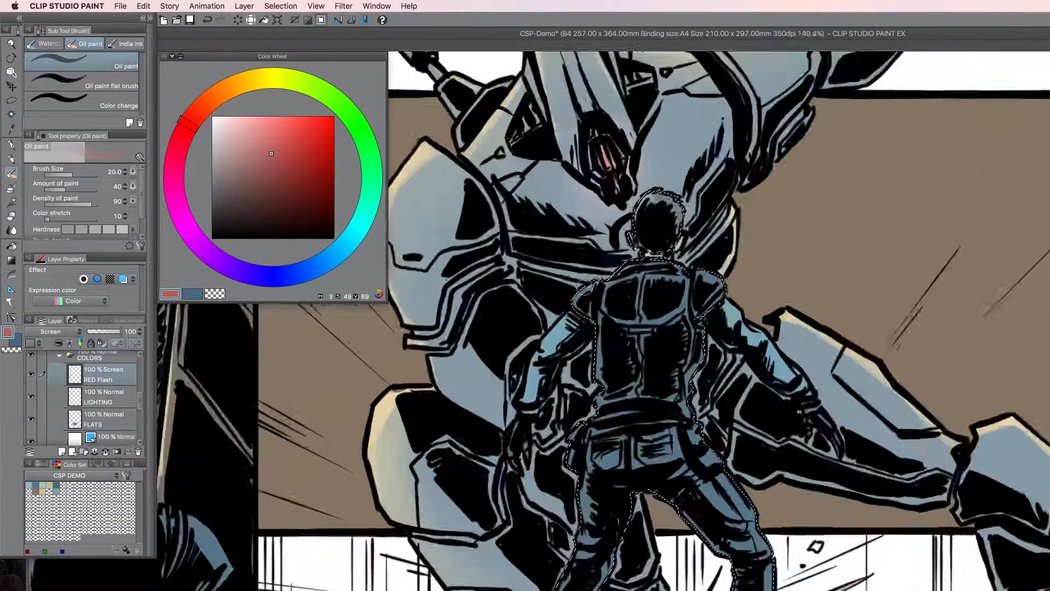
Choose a swatch for the landing robot panel's LIGHTING layer, adjust the layer opacity, and paint a light stroke across the panel
key(super+minus)
click(104, 397)
click(29, 485)
drag(104, 332, 120, 331)
mouse_move(706, 552)
mouse_down()
mouse_move(772, 552)
mouse_move(971, 516)
mouse_up()
key(super+minus)
key(w)
click(104, 395)
key(b)
key(super+minus)
Paint lighting strokes on the robot close-up in PANEL 8, switch to red for its RED Flash layer, and clear the selection
drag(141, 403, 141, 381)
click(104, 405)
drag(930, 235, 725, 240)
key(b)
mouse_move(823, 263)
mouse_down()
mouse_move(801, 382)
mouse_move(853, 538)
mouse_up()
click(188, 125)
key(b)
scroll(104, 405, down, 2)
key(super+d)
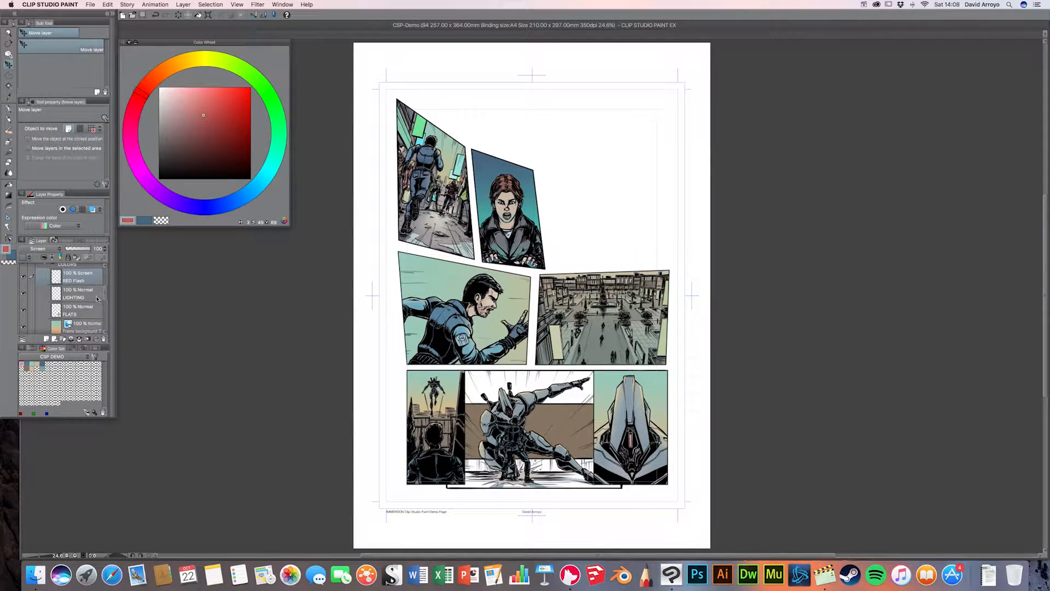
Collapse PANEL 8's COLORS folder and the PANEL 8 folder itself
scroll(102, 289, up, 2)
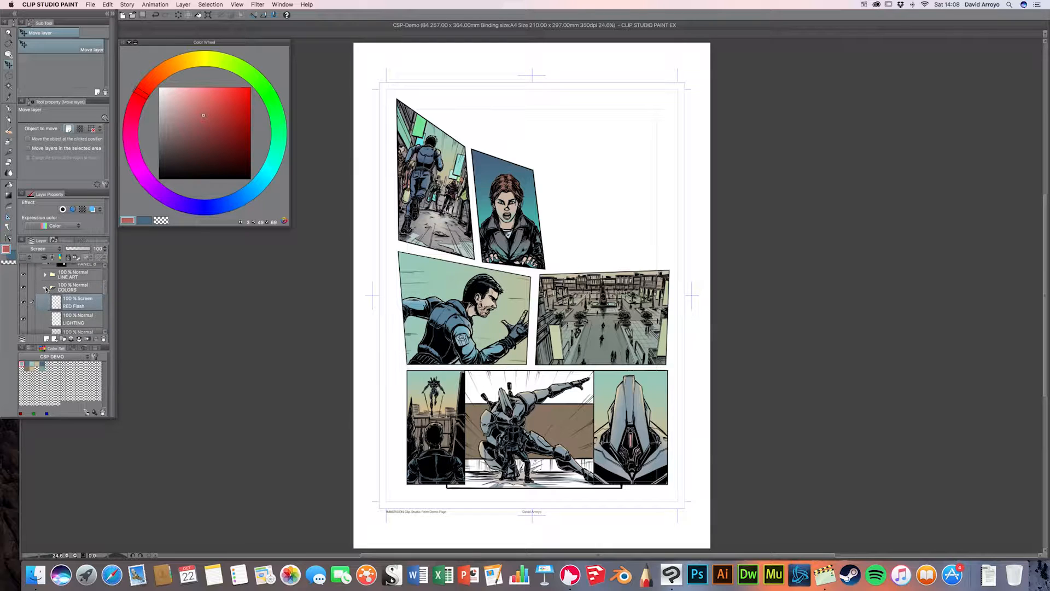
scroll(106, 292, down, 1)
scroll(105, 291, up, 1)
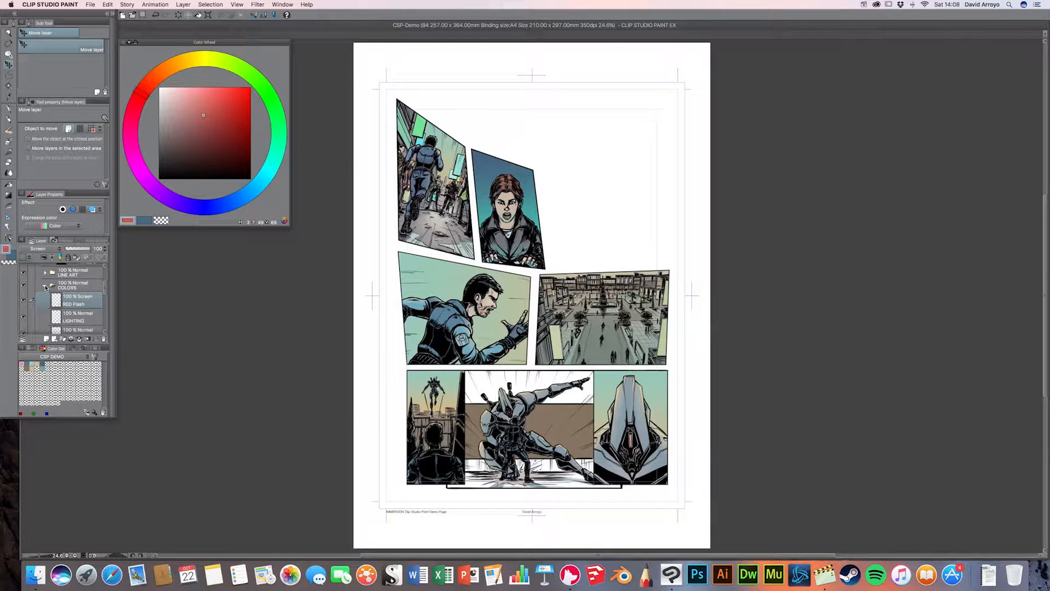
click(45, 286)
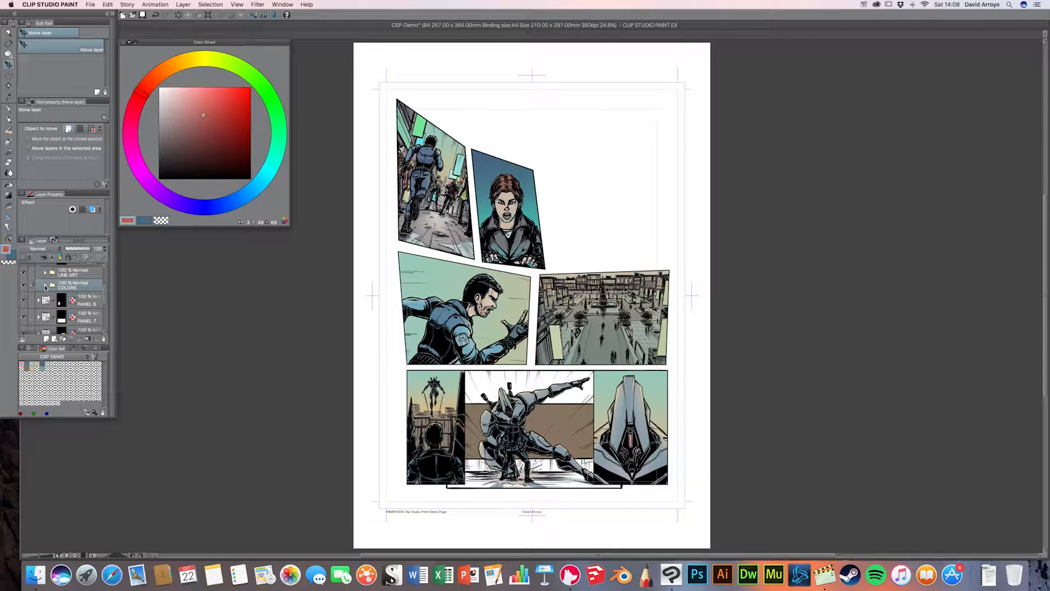
scroll(47, 289, up, 2)
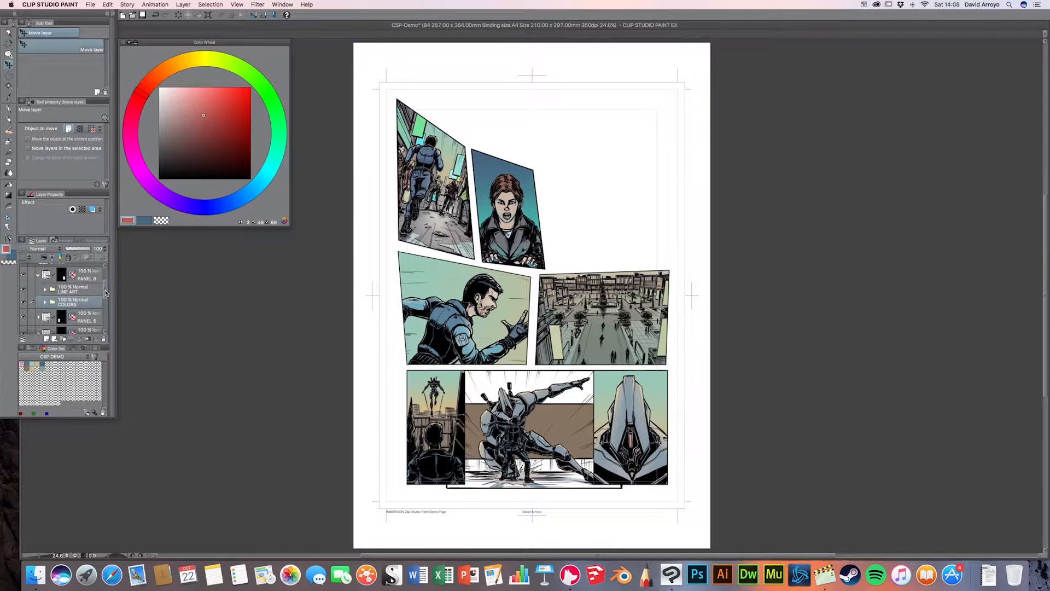
click(38, 288)
Make the PANEL 3 folder and the DIALOGUE folder visible
drag(105, 287, 105, 316)
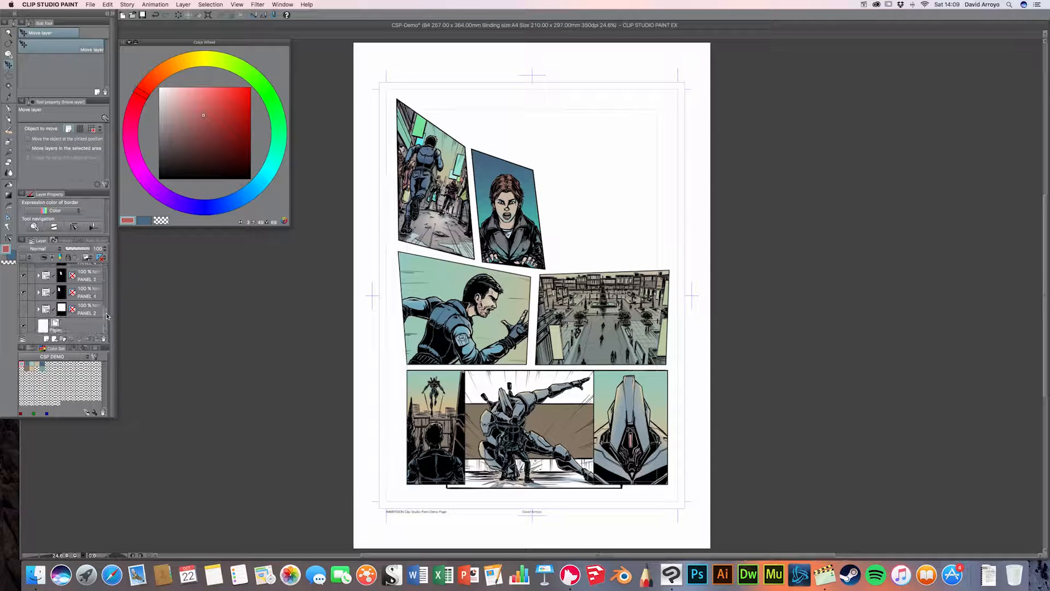
click(24, 308)
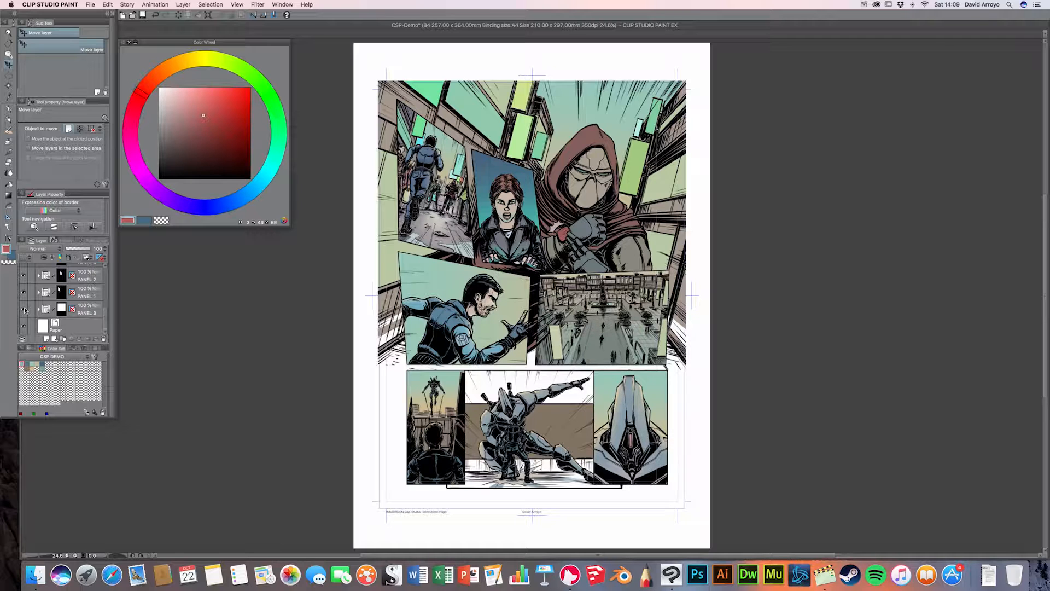
drag(104, 317, 103, 271)
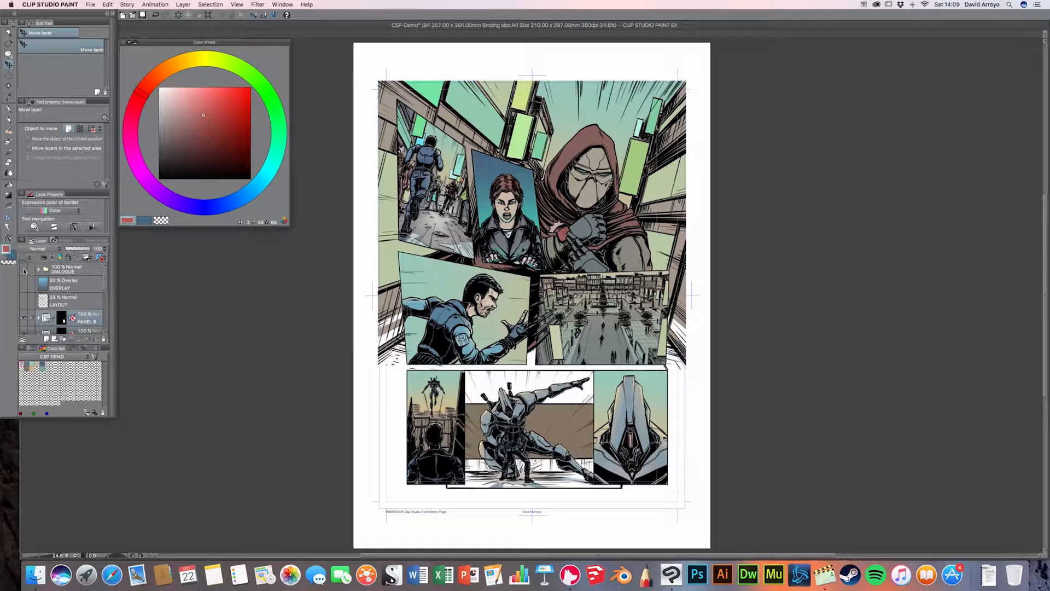
click(23, 269)
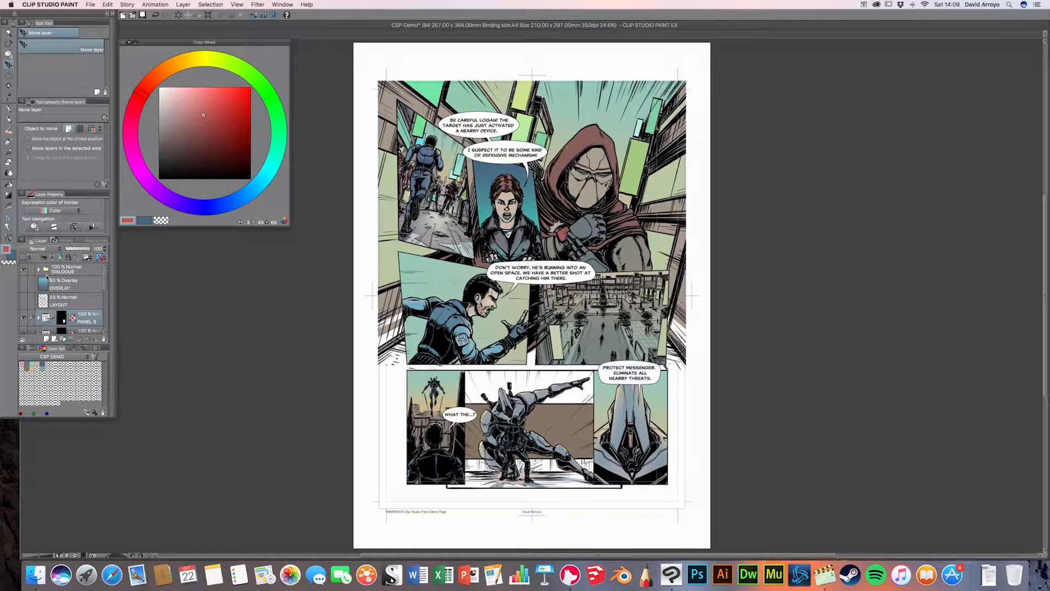